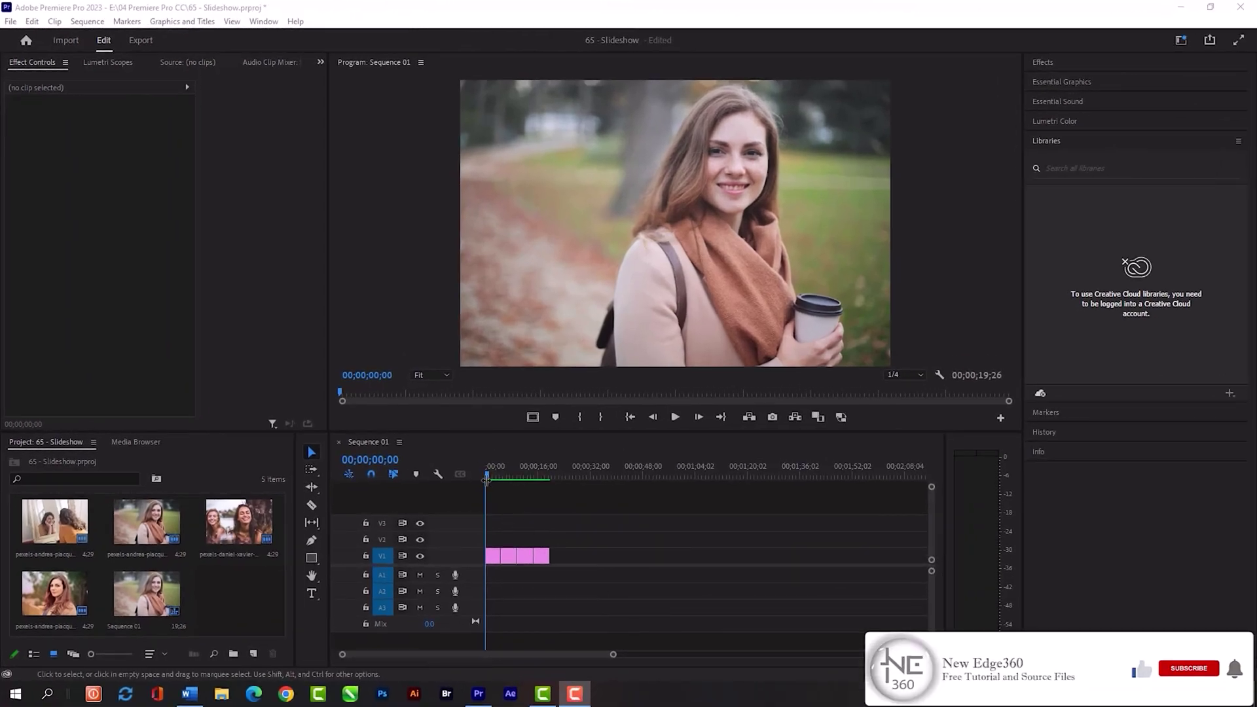
Scrub the sequence up to the mirror photo and widen the timeline view of the four clips
mouse_move(485, 474)
mouse_down()
mouse_move(545, 472)
mouse_move(485, 475)
mouse_up()
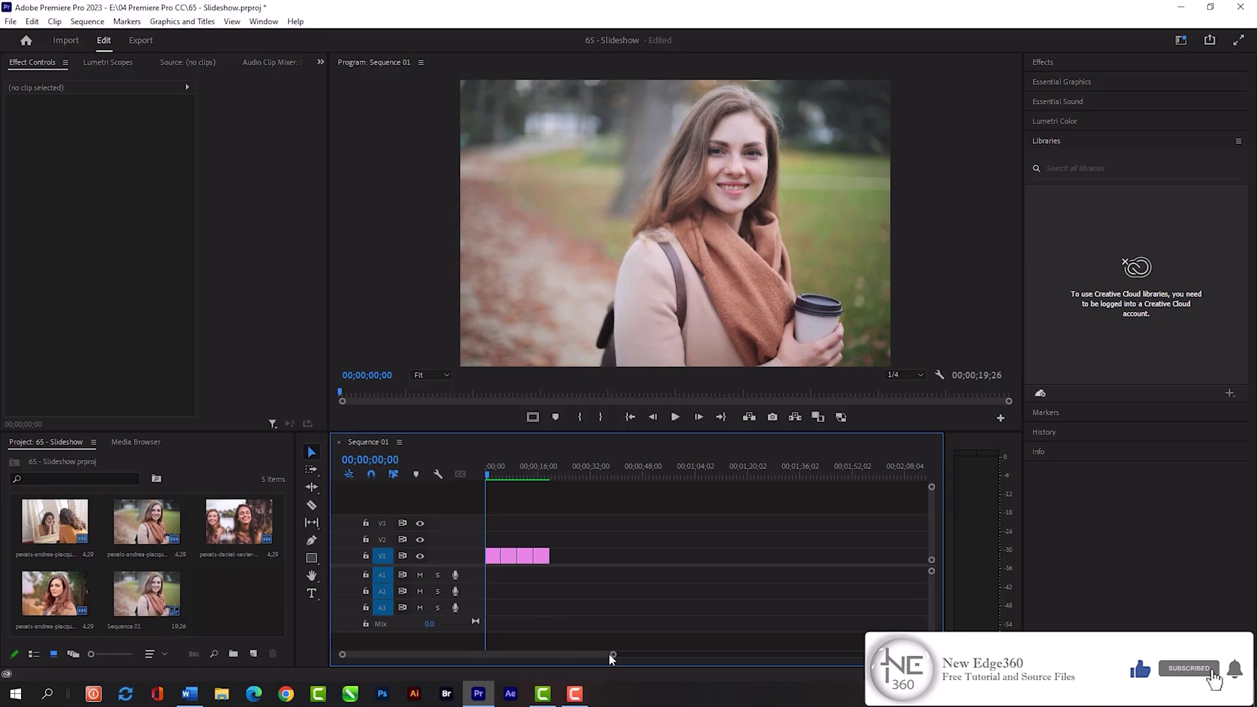
drag(613, 654, 558, 660)
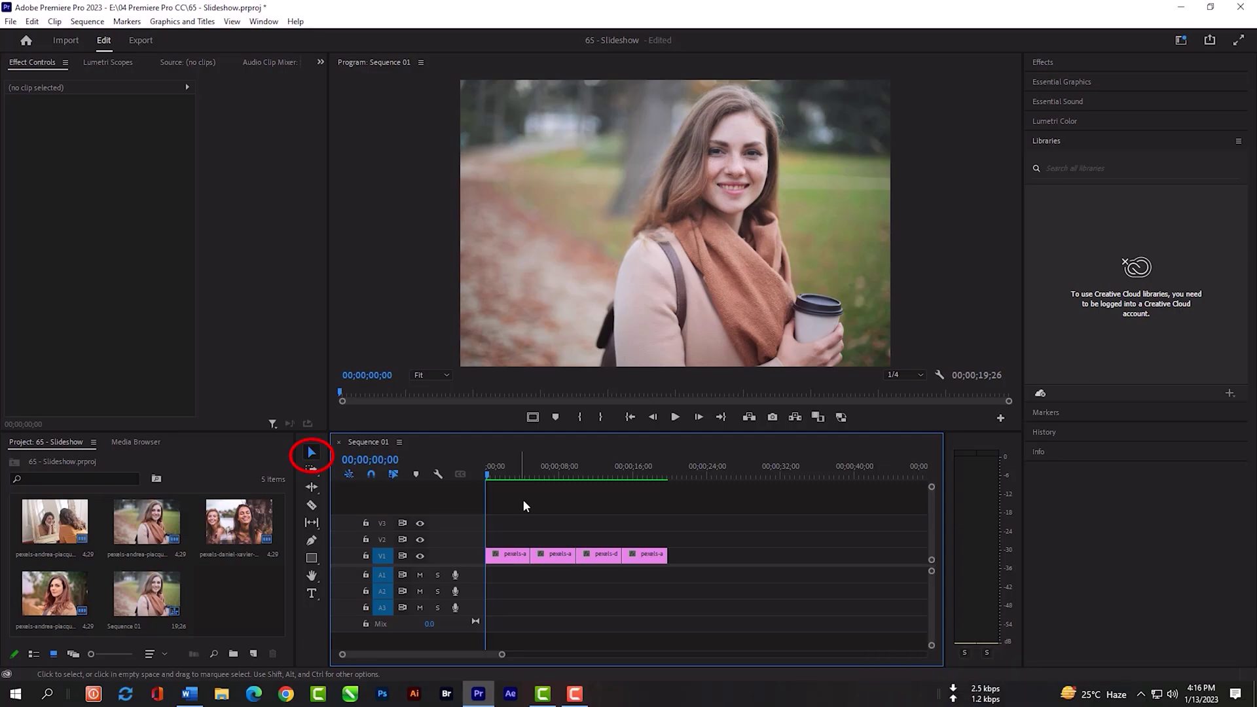
Marquee-select all four photo clips on V1
drag(674, 571, 549, 548)
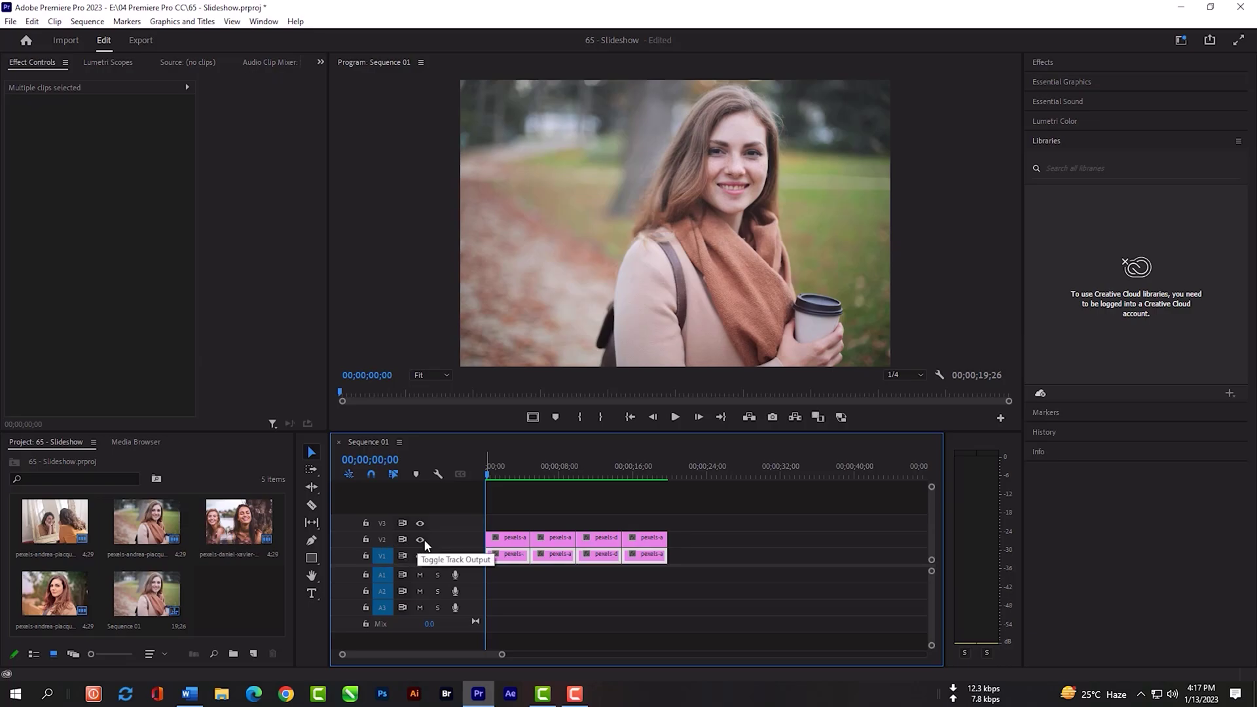
Hide the V2 copies and apply Gaussian Blur to the first V1 photo
click(422, 542)
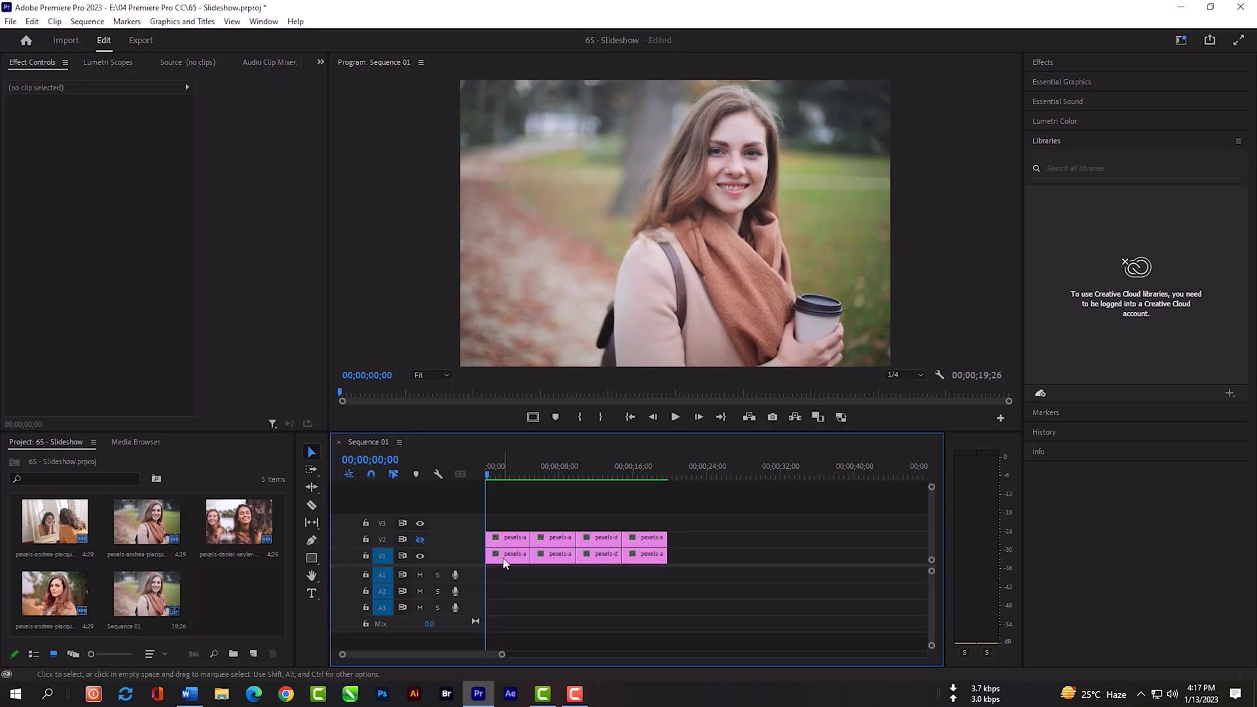
click(506, 558)
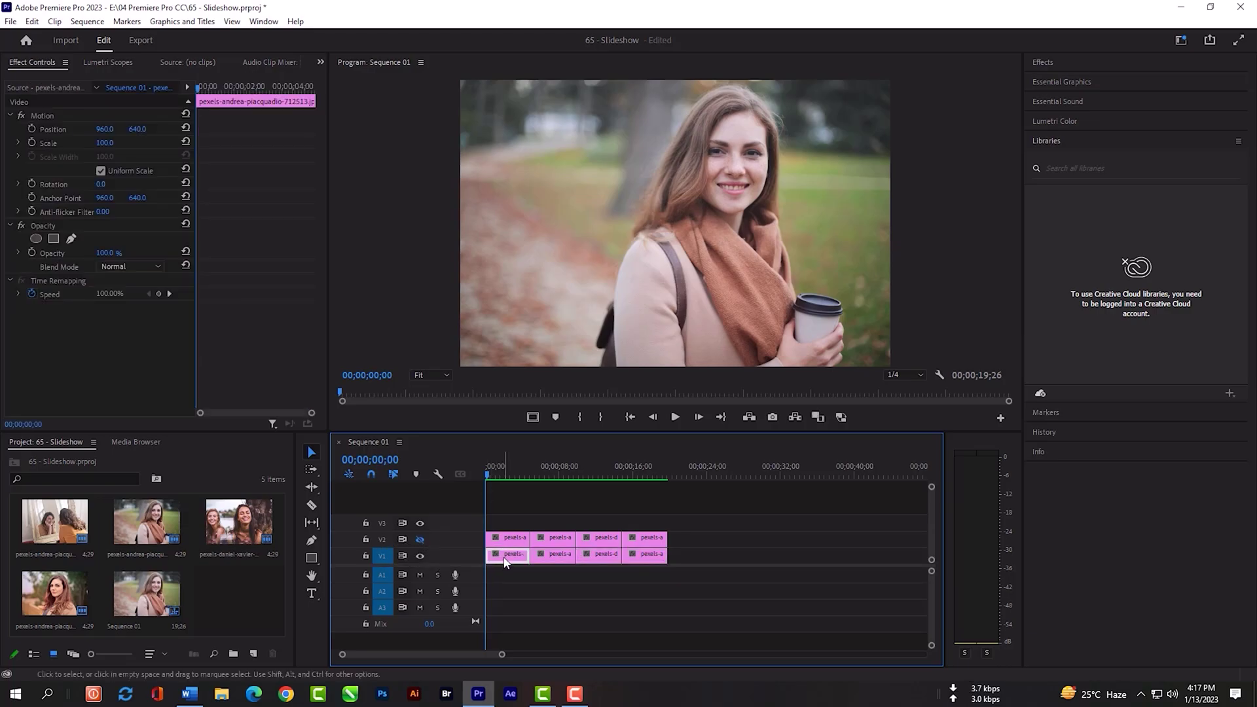
click(1047, 65)
click(1063, 77)
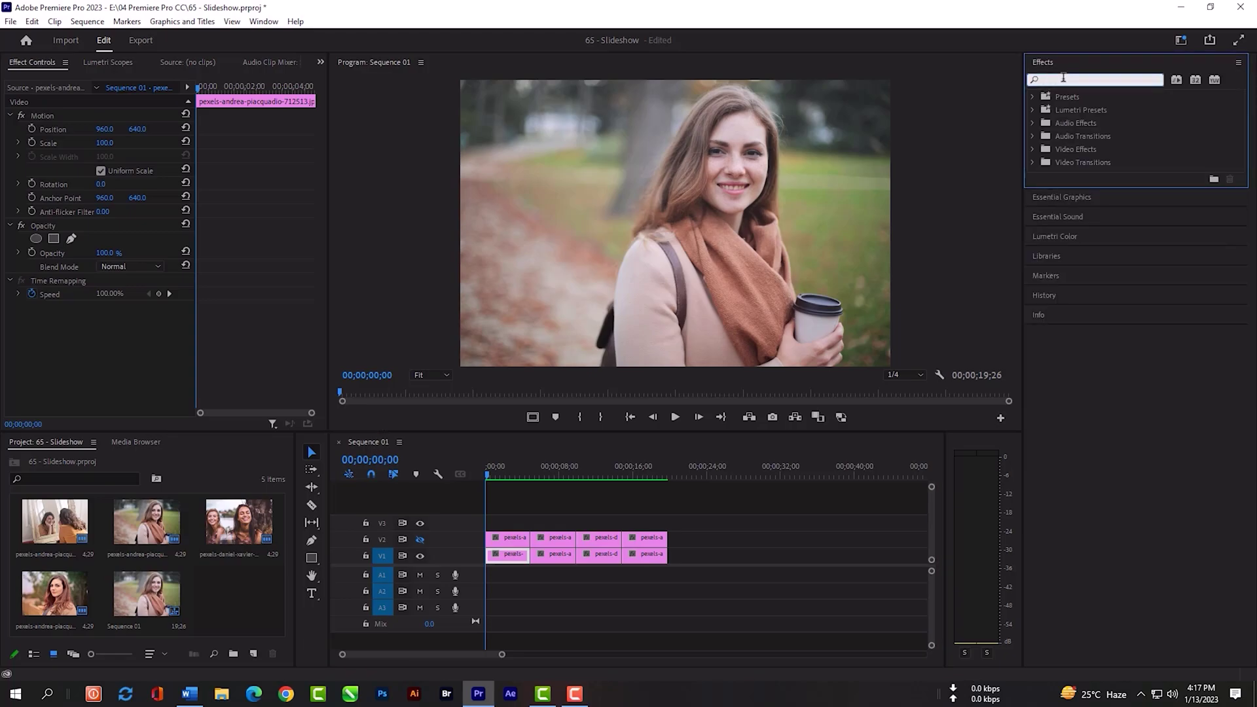
text(Blur)
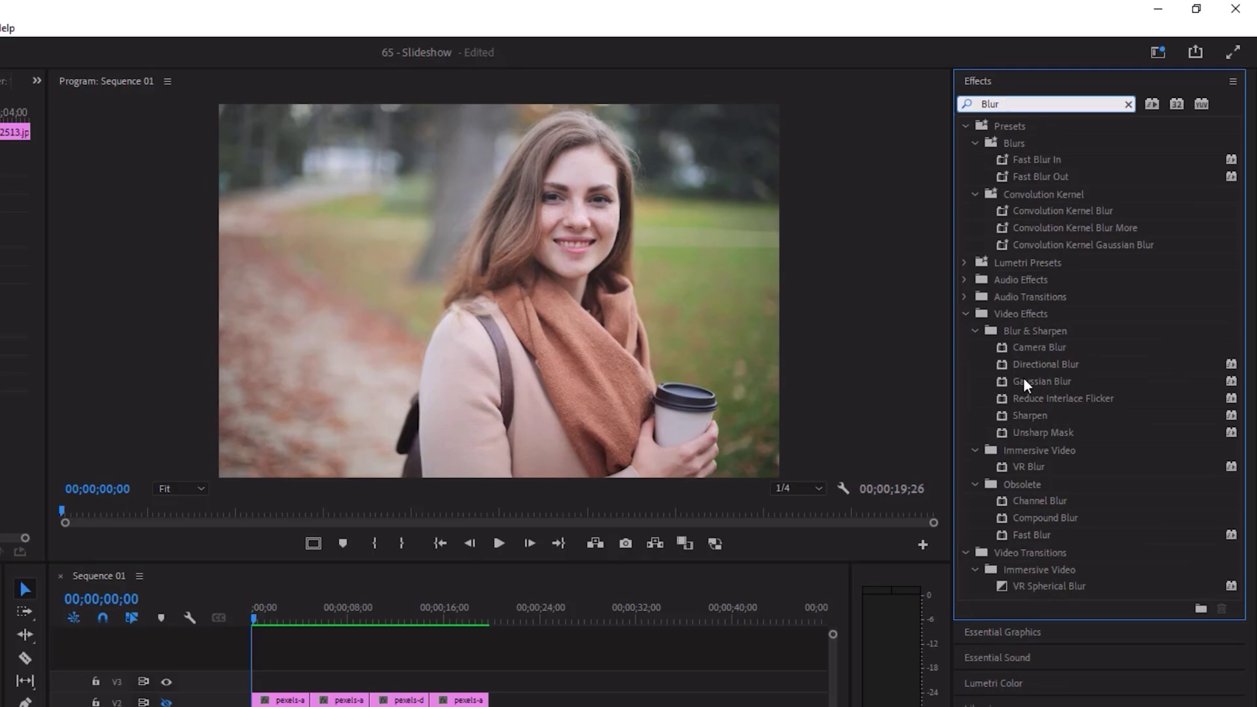
click(1041, 381)
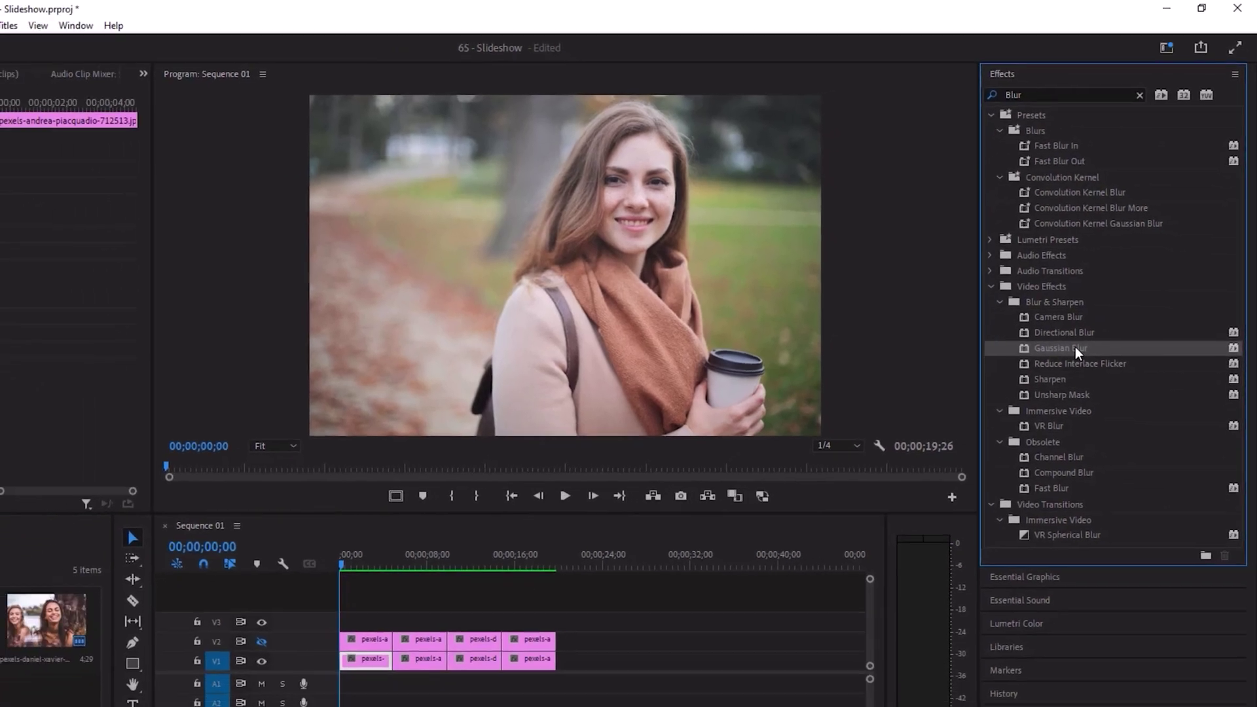
drag(1055, 379, 287, 706)
drag(505, 558, 505, 557)
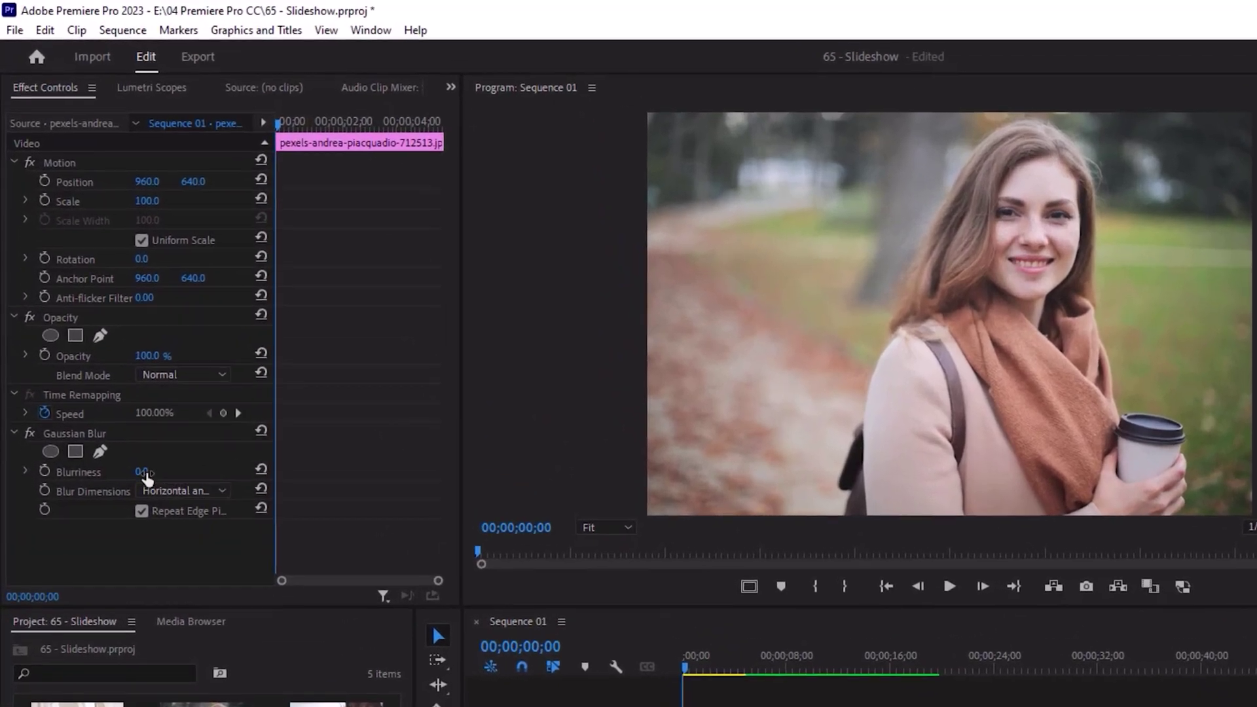
Set the Gaussian Blur's Blurriness to 50
click(100, 335)
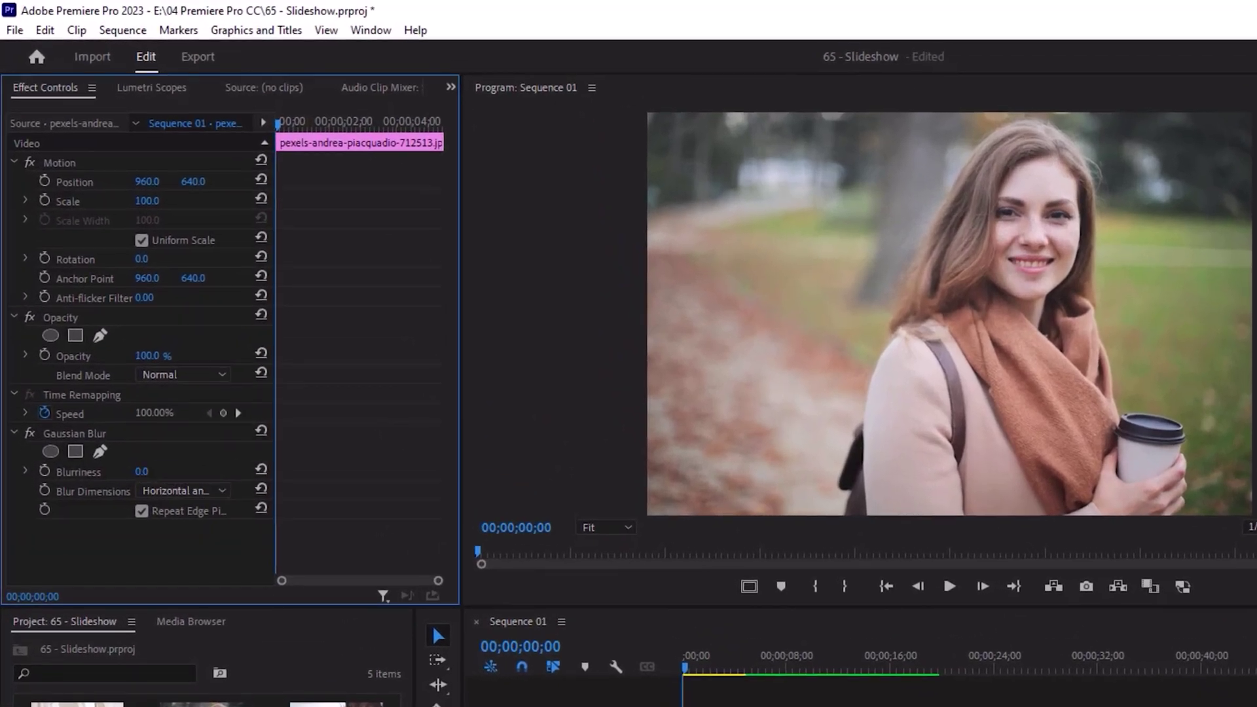
text(50)
key(Return)
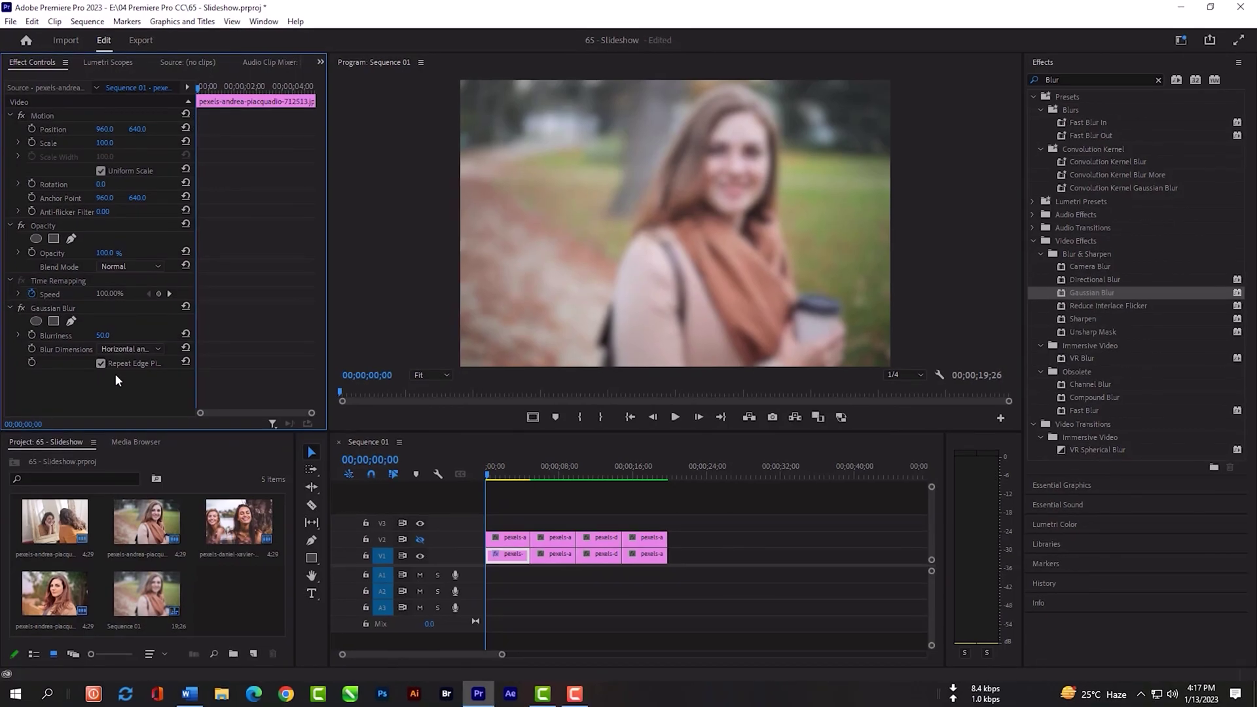
Copy the Gaussian Blur, paste it onto the other three V1 photos, and scrub to check
right_click(64, 312)
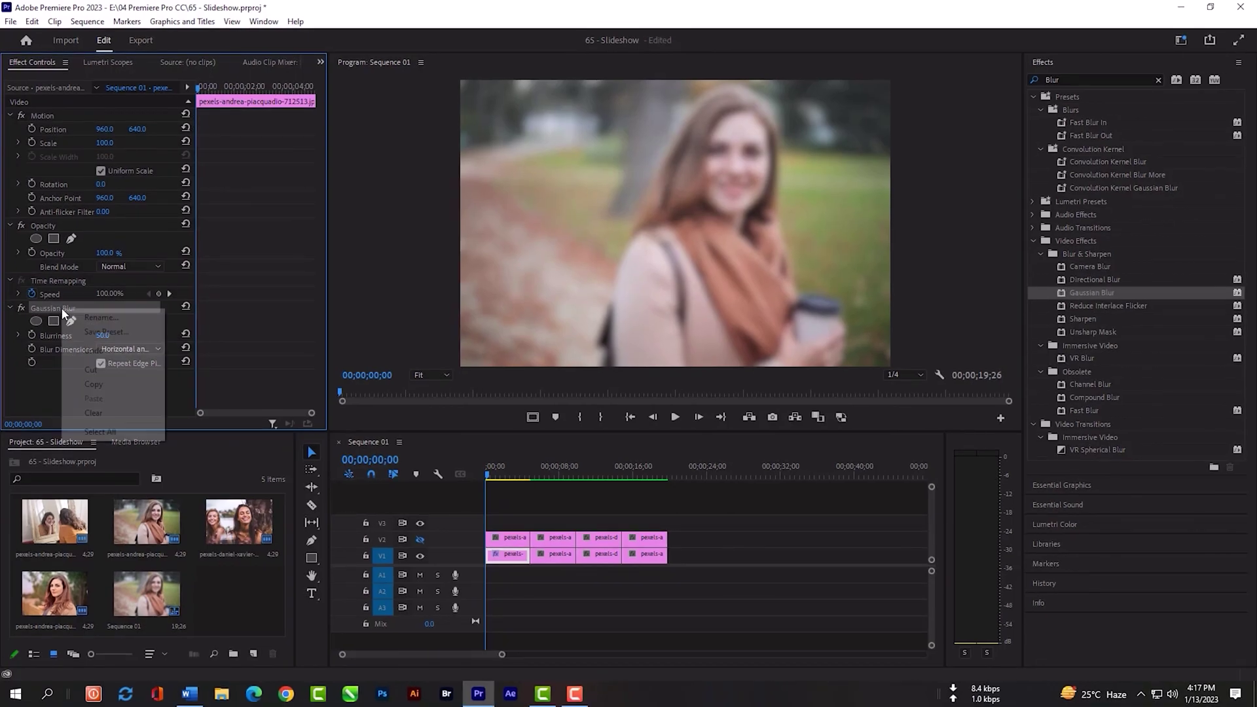
click(94, 384)
drag(681, 576, 561, 557)
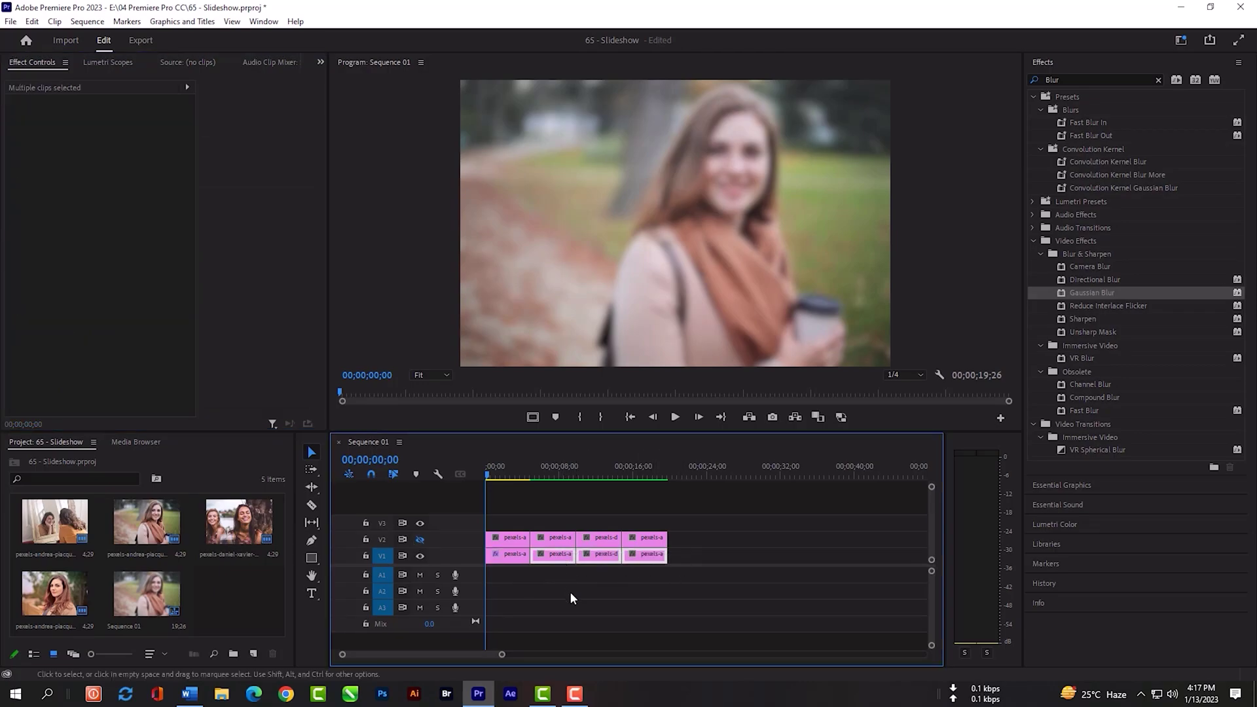
key(ctrl+v)
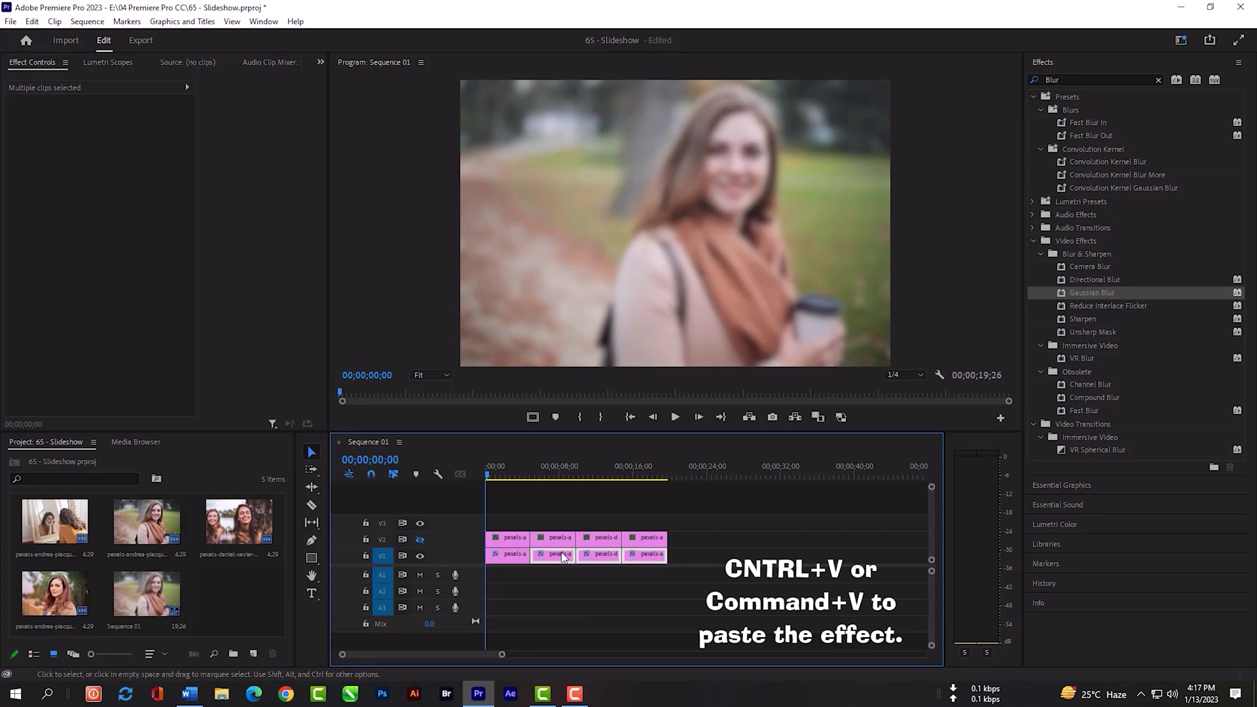
click(538, 472)
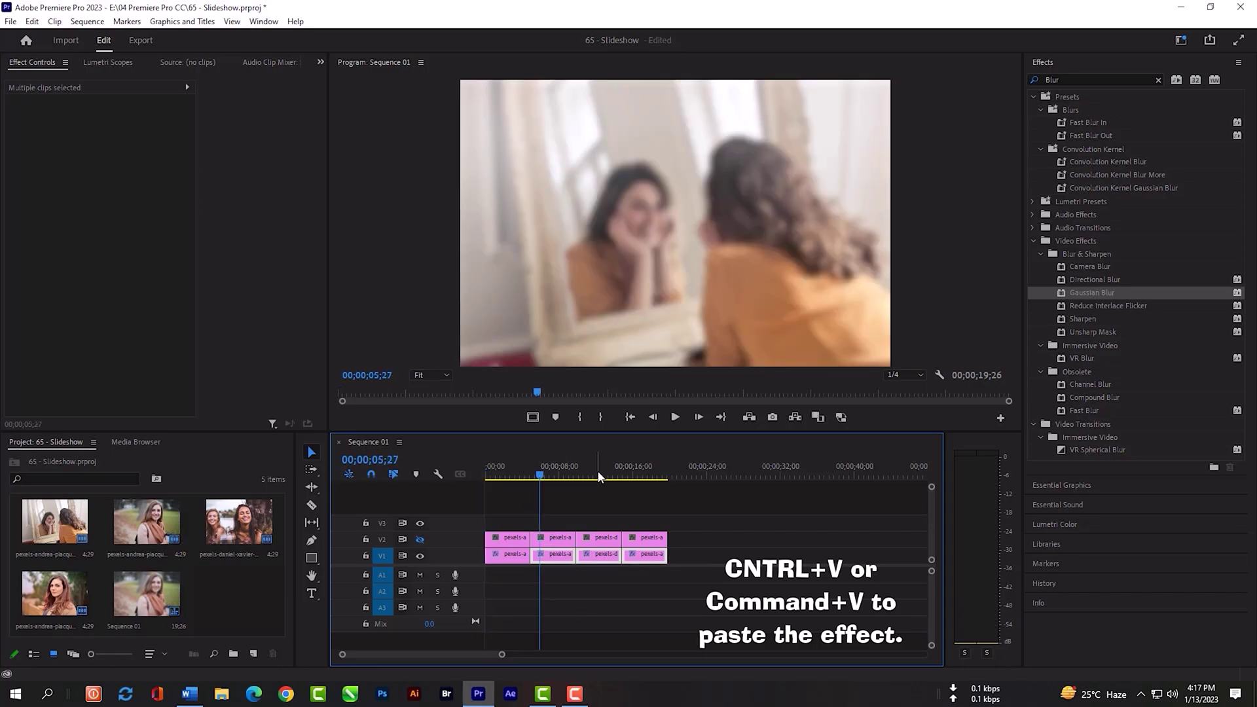
click(598, 474)
click(506, 472)
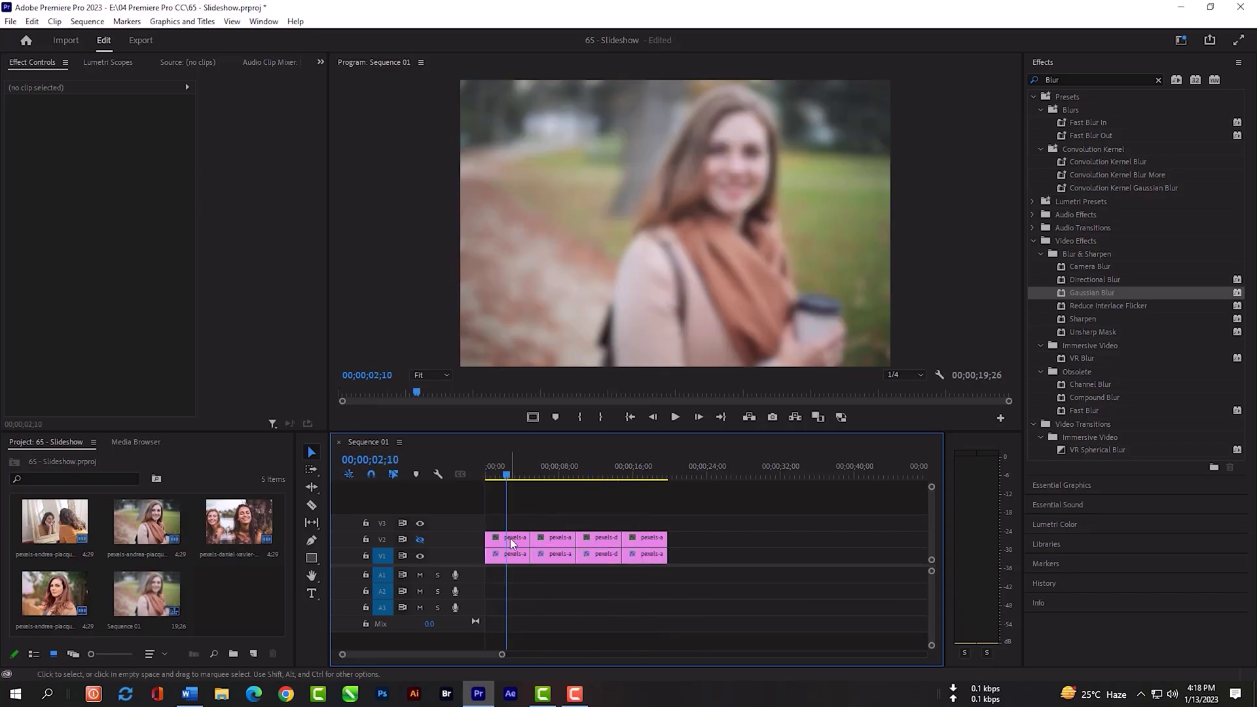
Turn V2 output back on and set the first V2 photo's Scale to 65
click(421, 540)
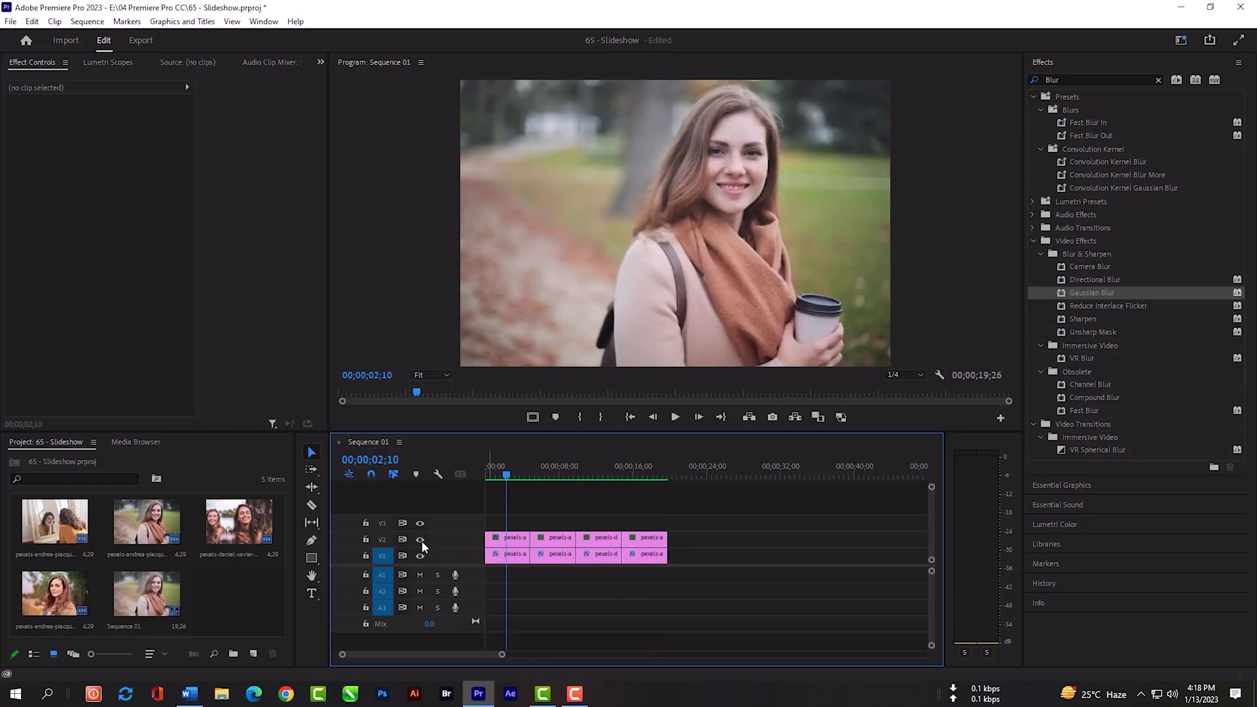
click(509, 540)
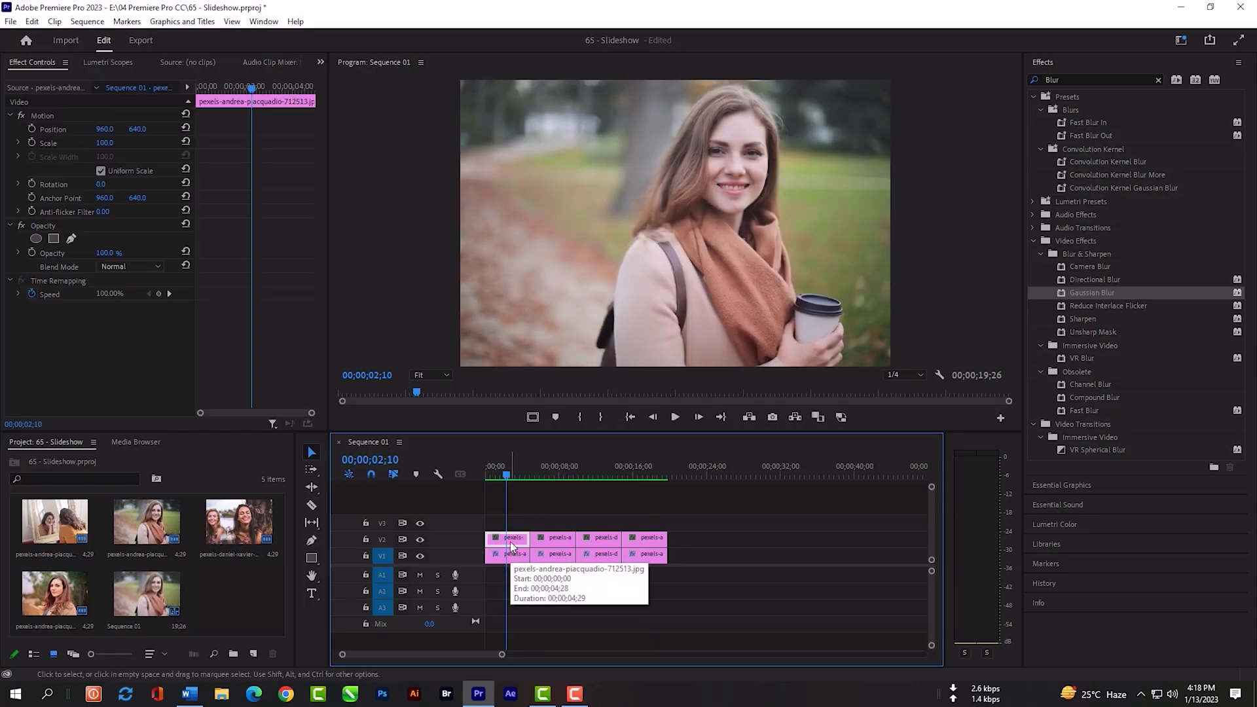
click(105, 143)
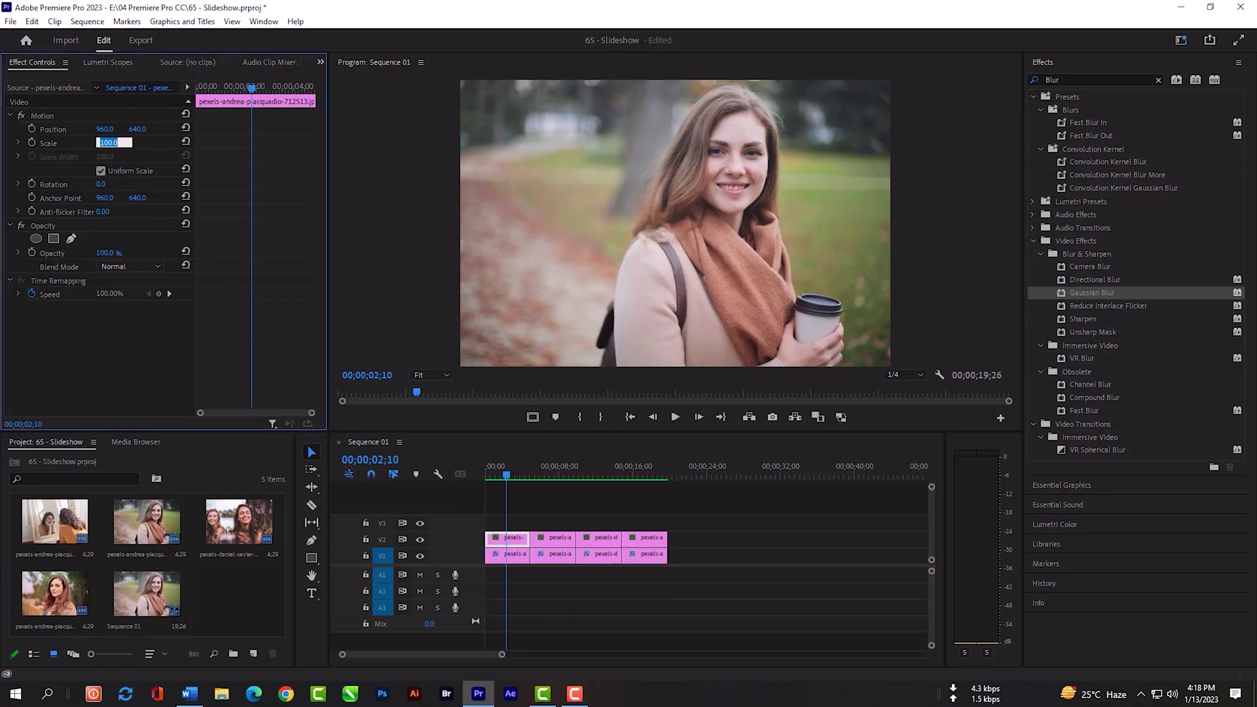
text(65)
key(Return)
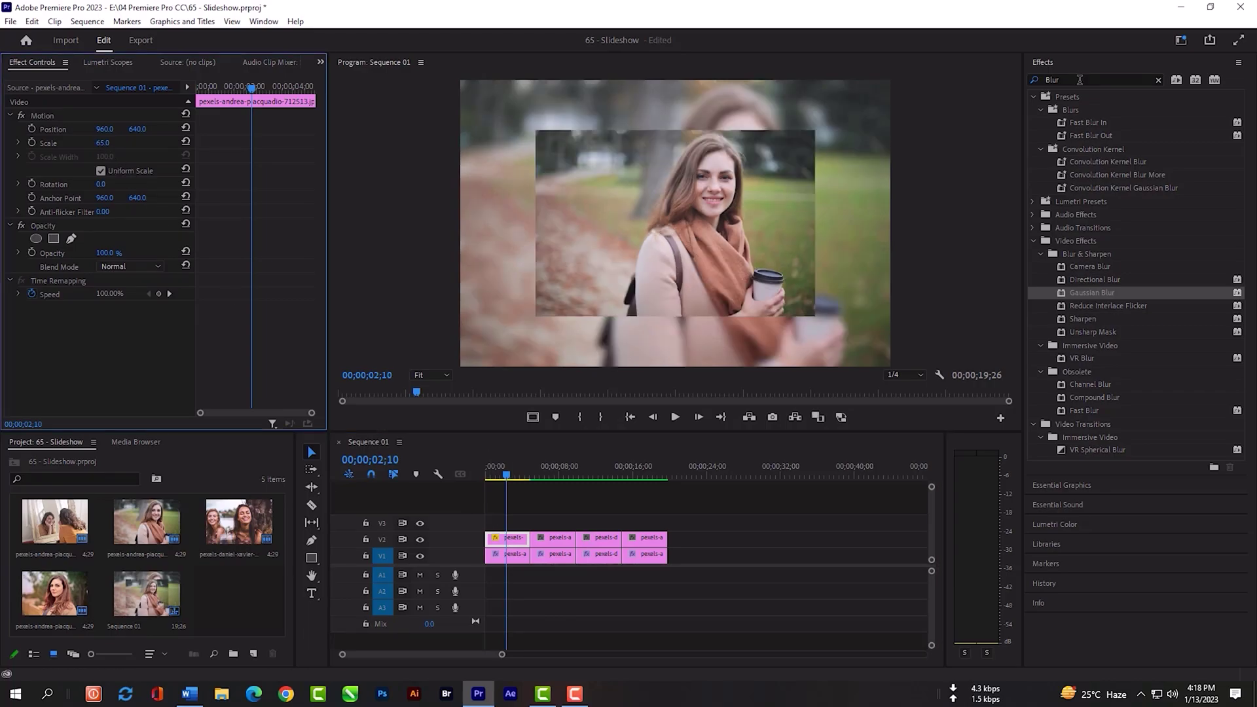
drag(1079, 79, 1030, 79)
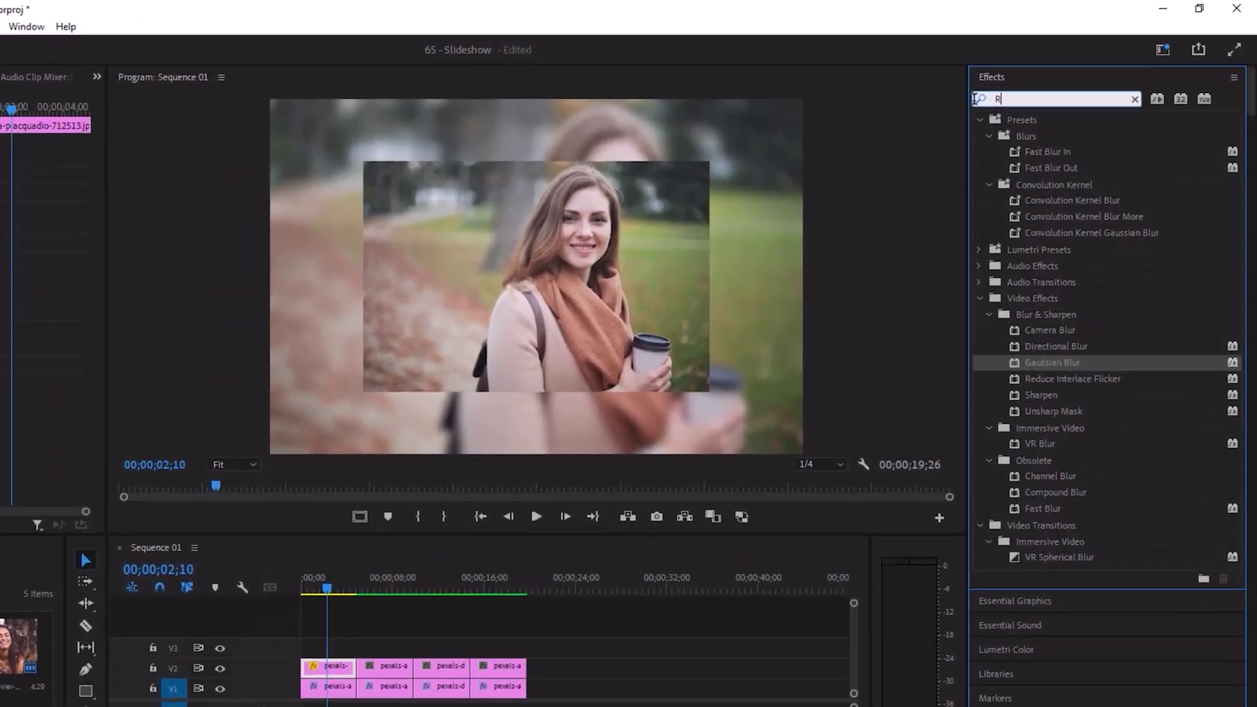
Apply the Radial Shadow effect to the first upper photo
text(Radial)
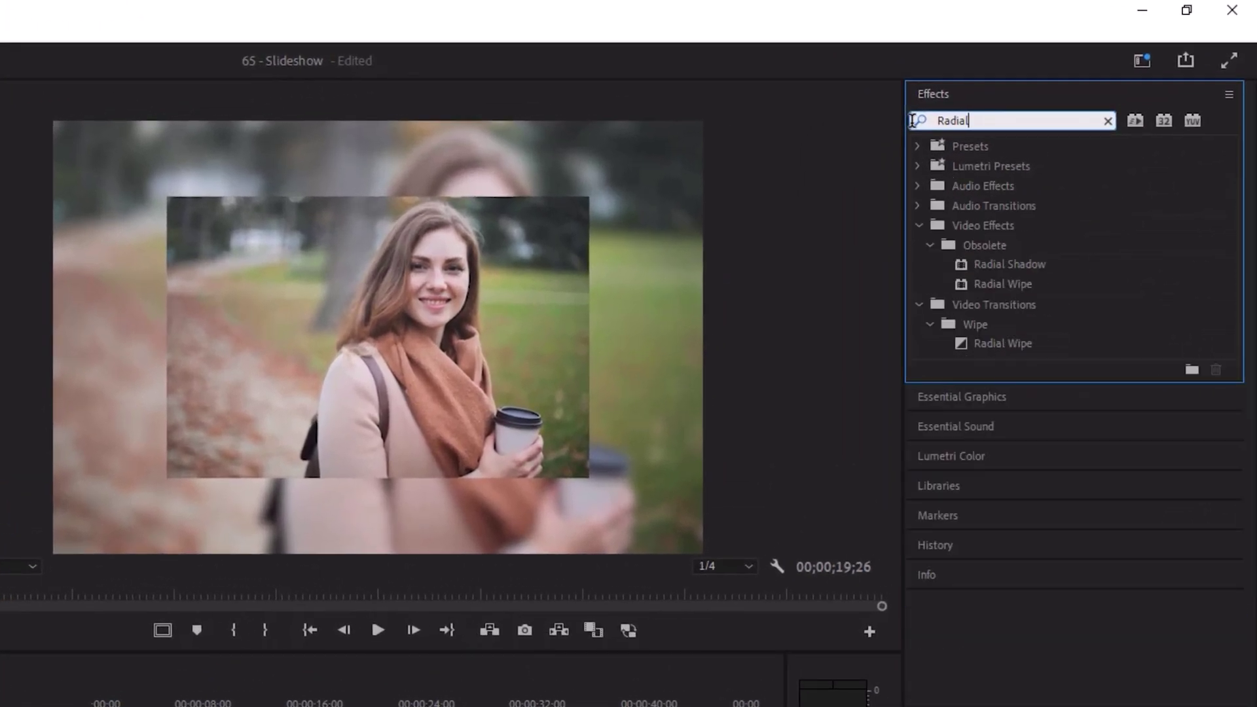
click(997, 262)
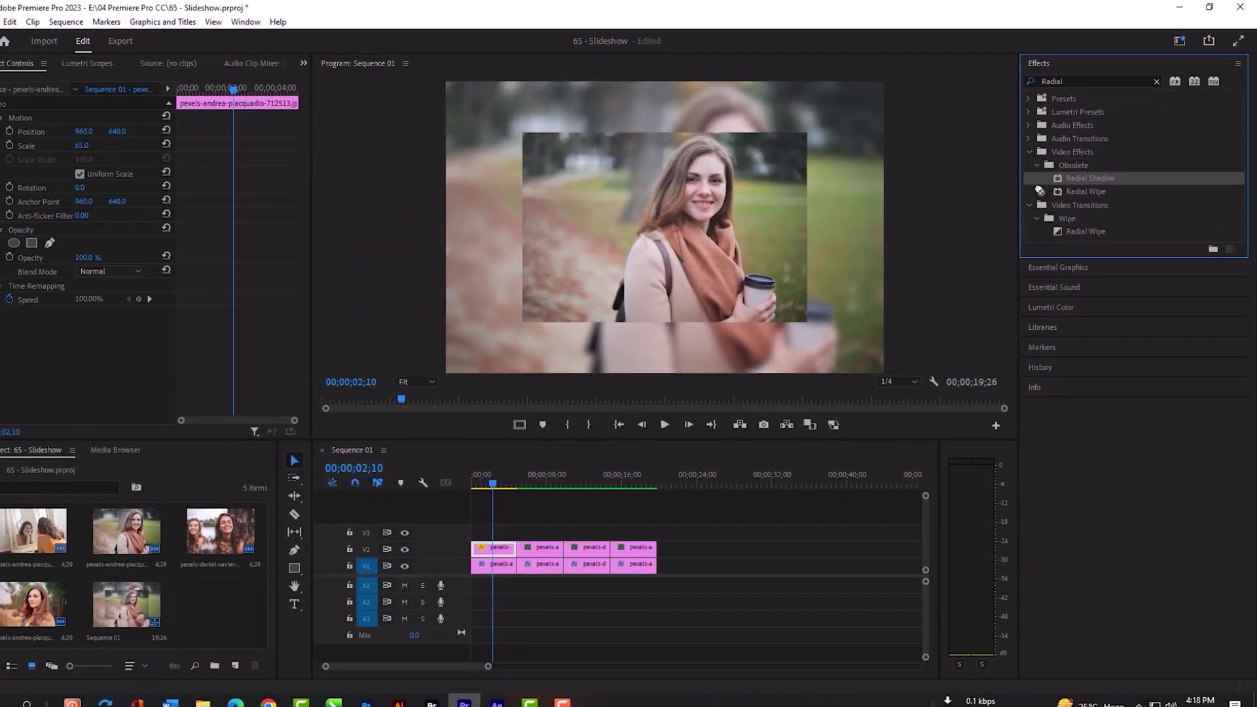
drag(1039, 260, 455, 514)
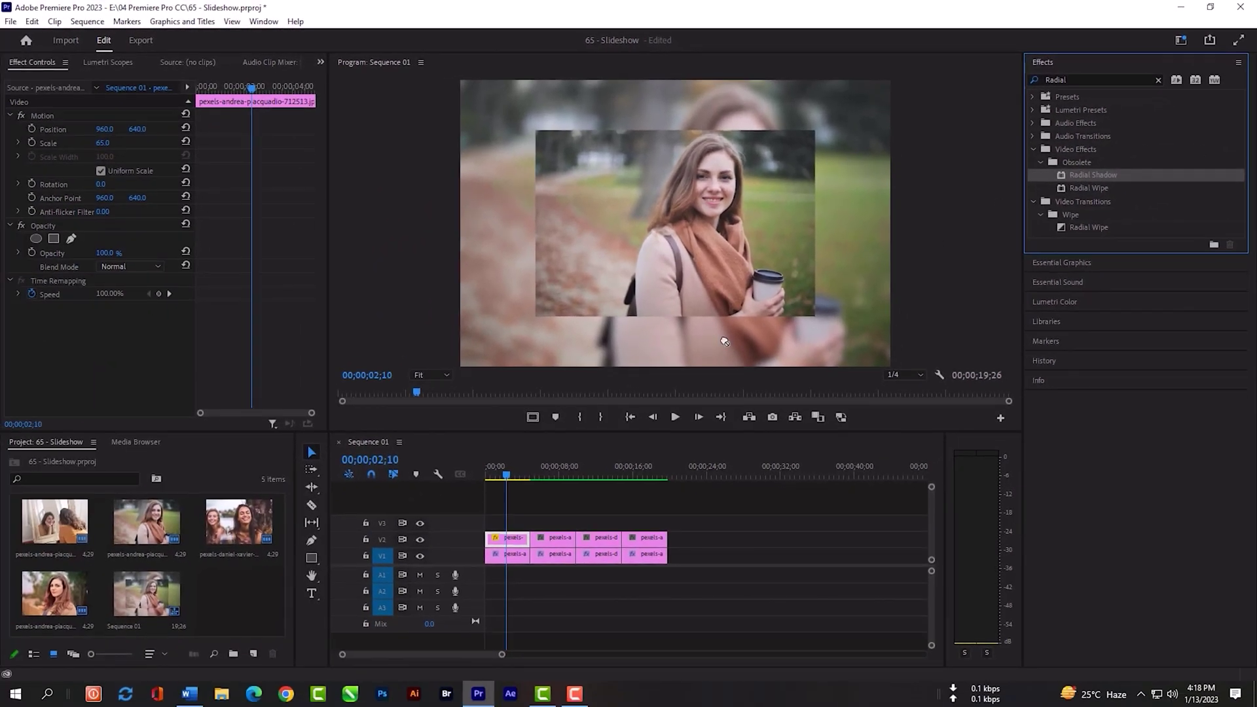
drag(527, 455, 508, 543)
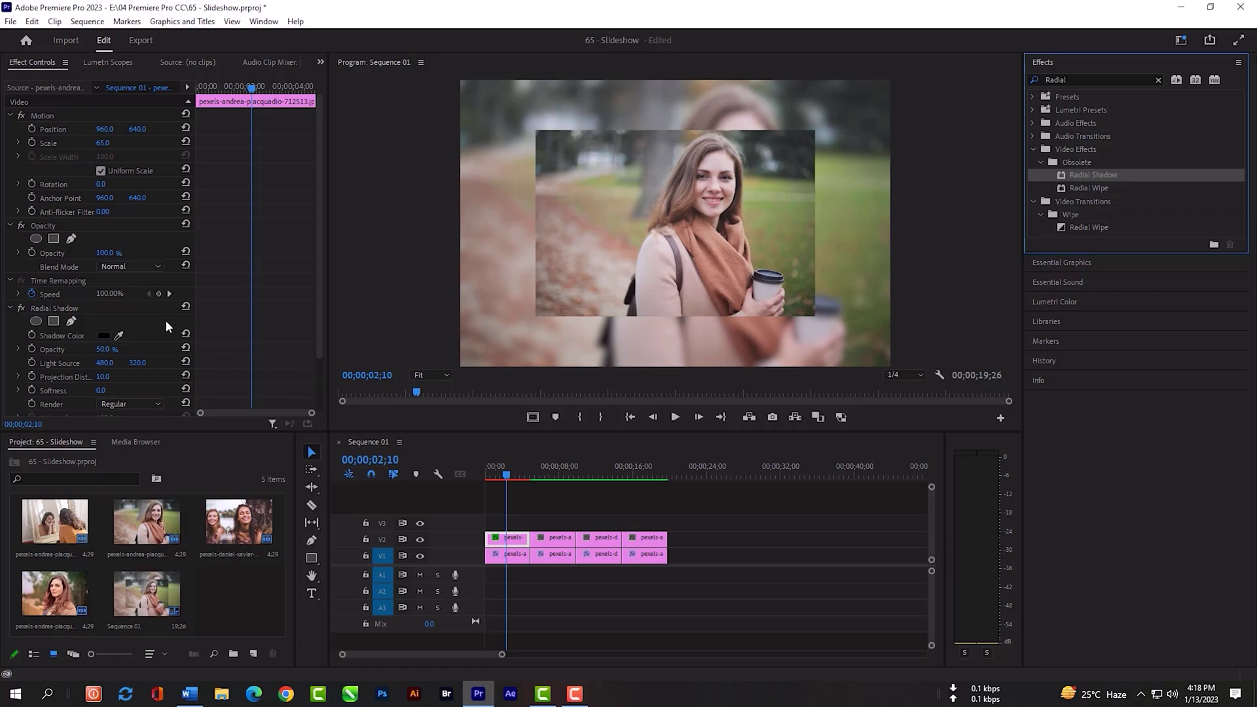
Make the shadow white at 100% opacity, projection distance 3, with Resize Layer on
scroll(165, 320, down, 2)
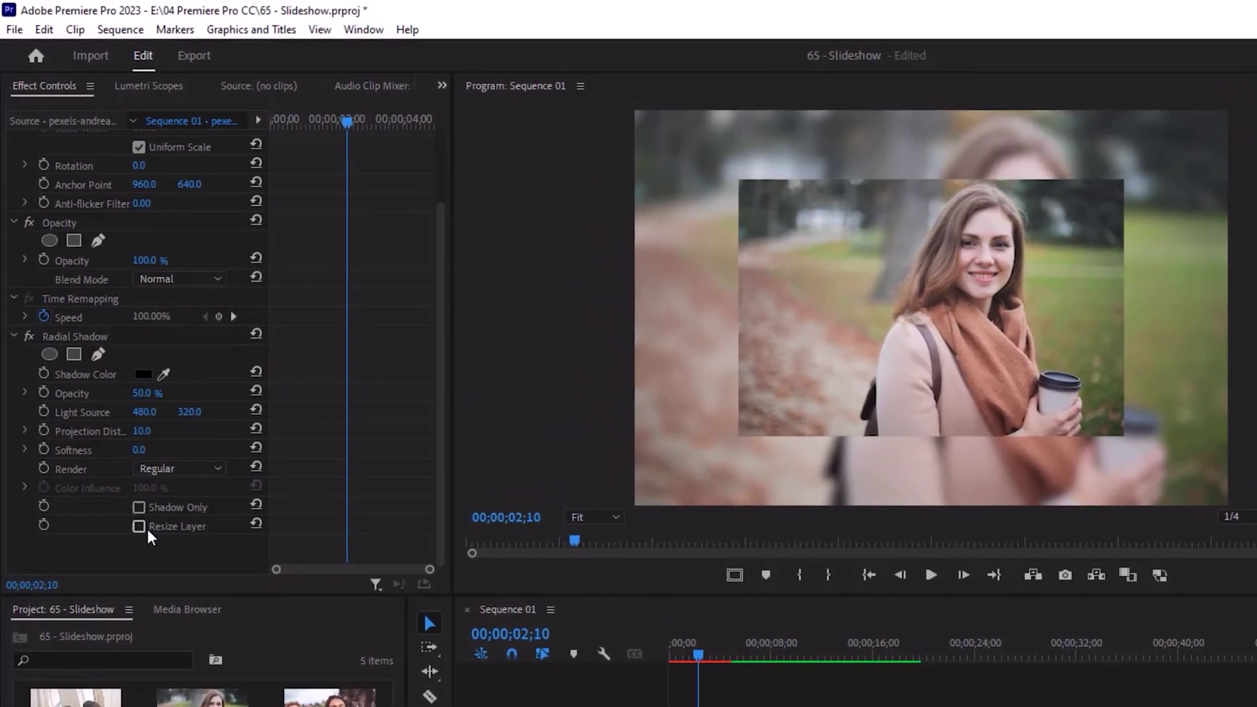
click(140, 527)
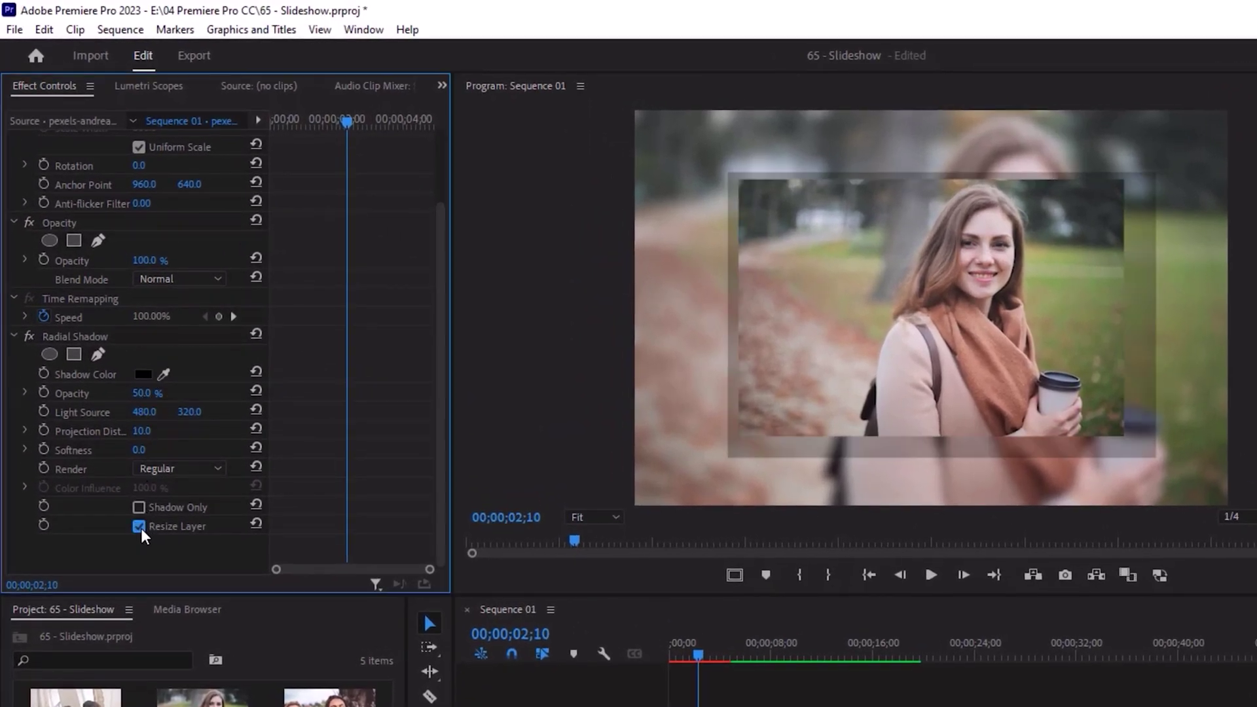
click(144, 375)
drag(690, 450, 598, 617)
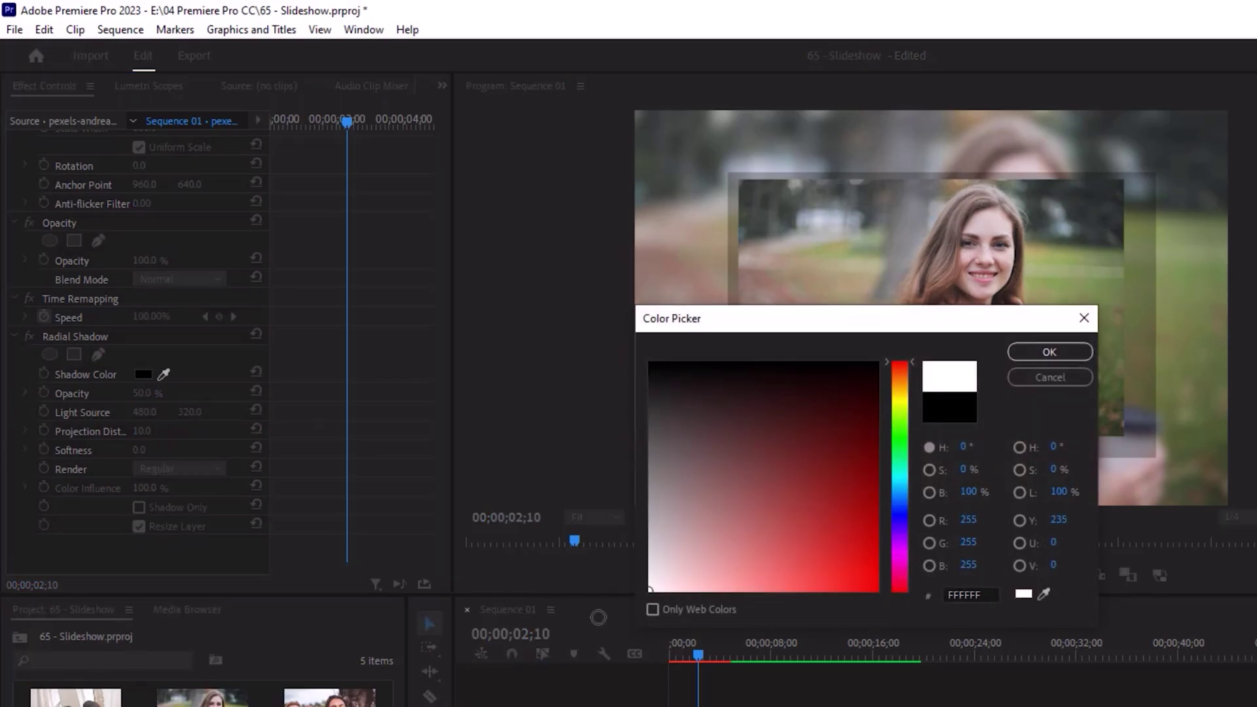
click(1033, 356)
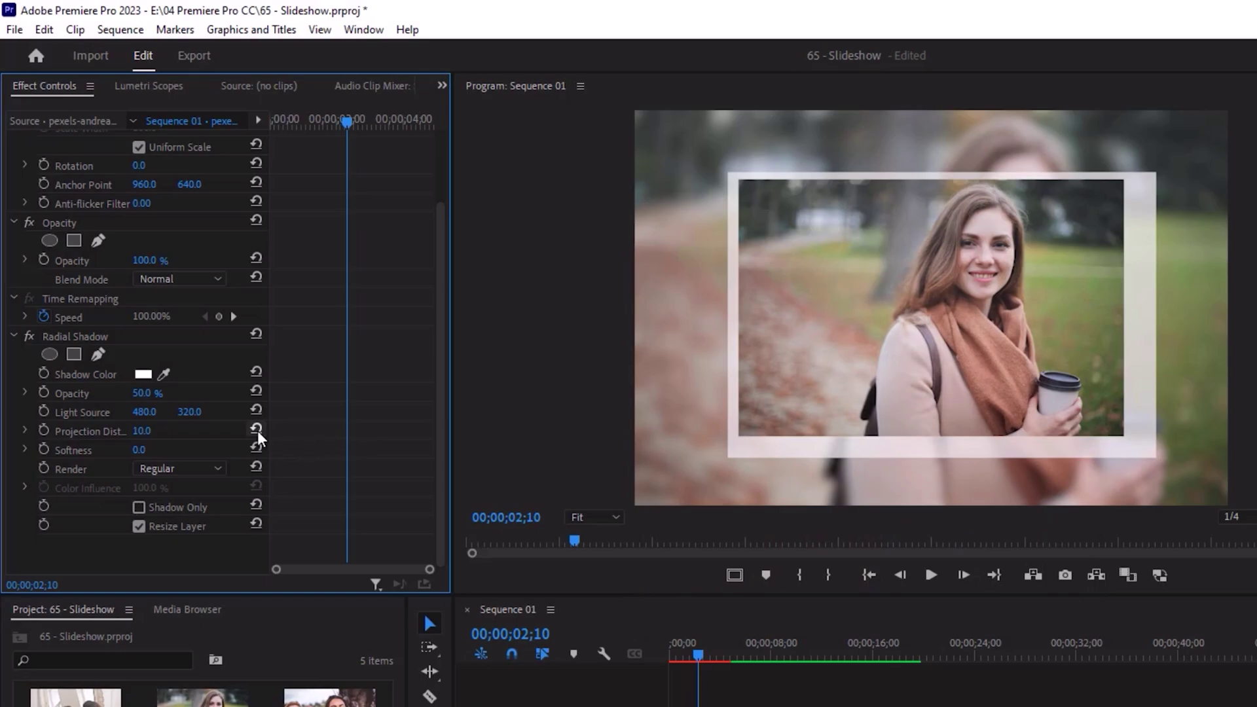
click(141, 393)
text(1)
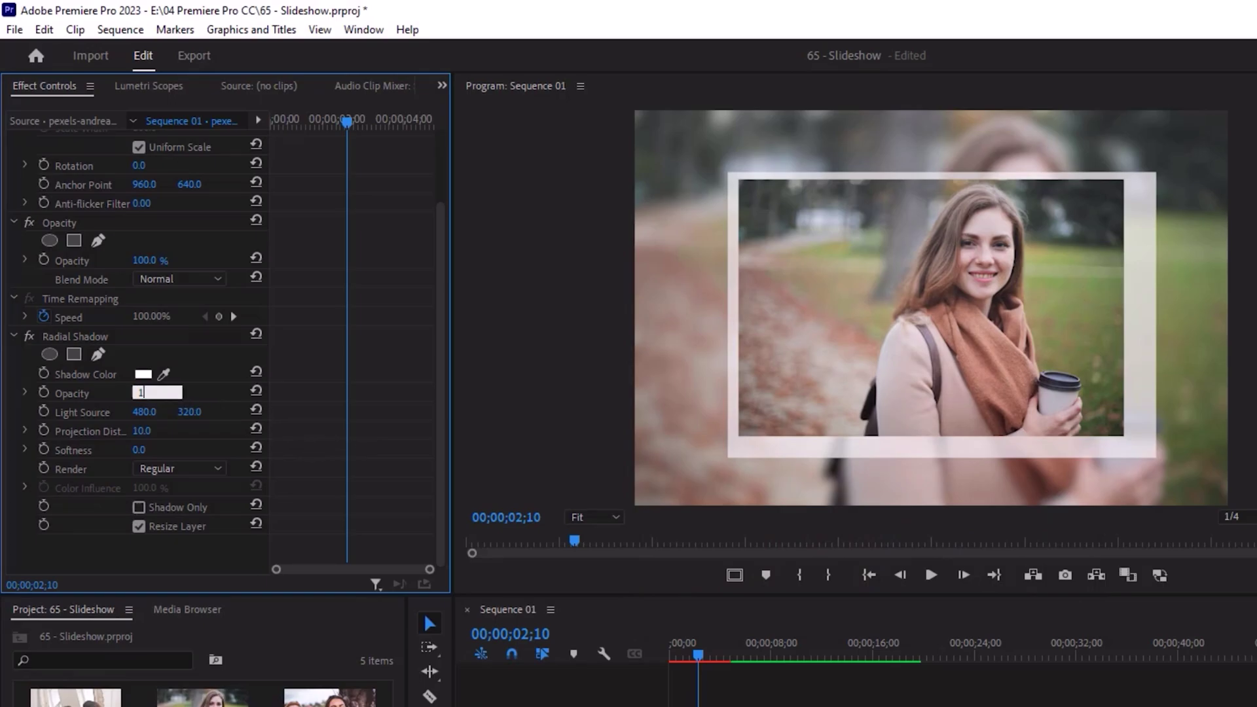
text(0.0)
key(Return)
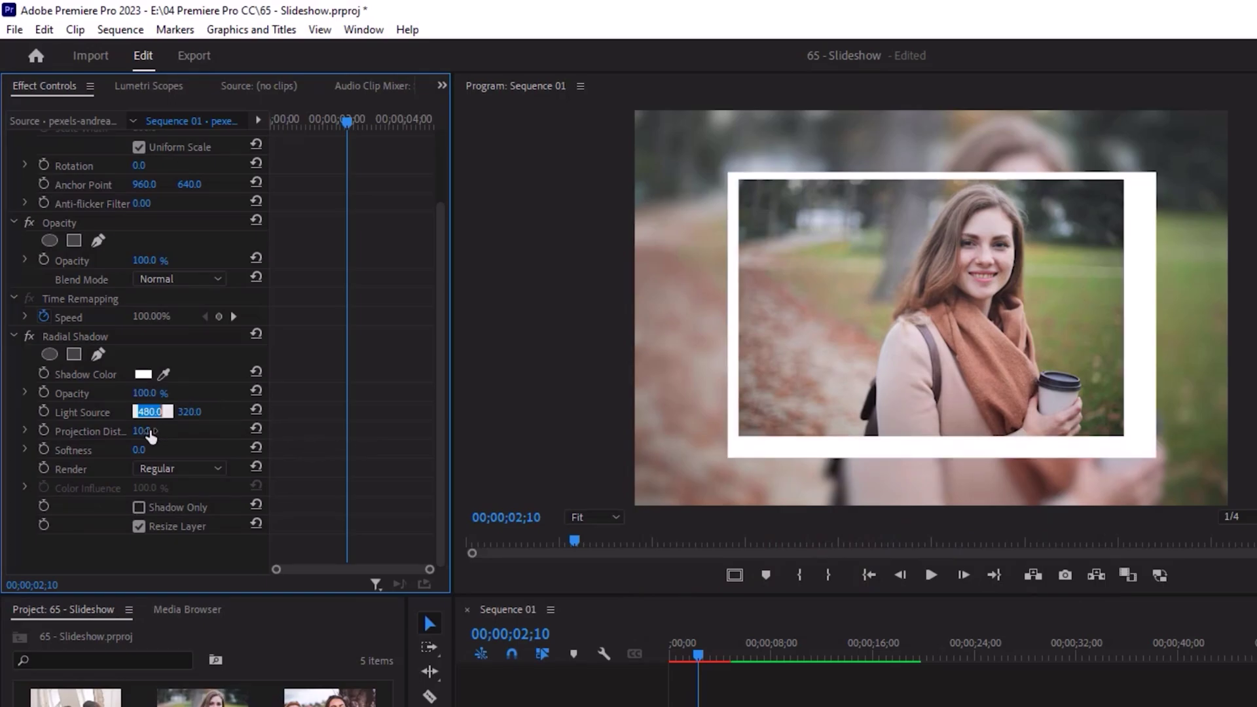
click(148, 430)
text(3)
key(Return)
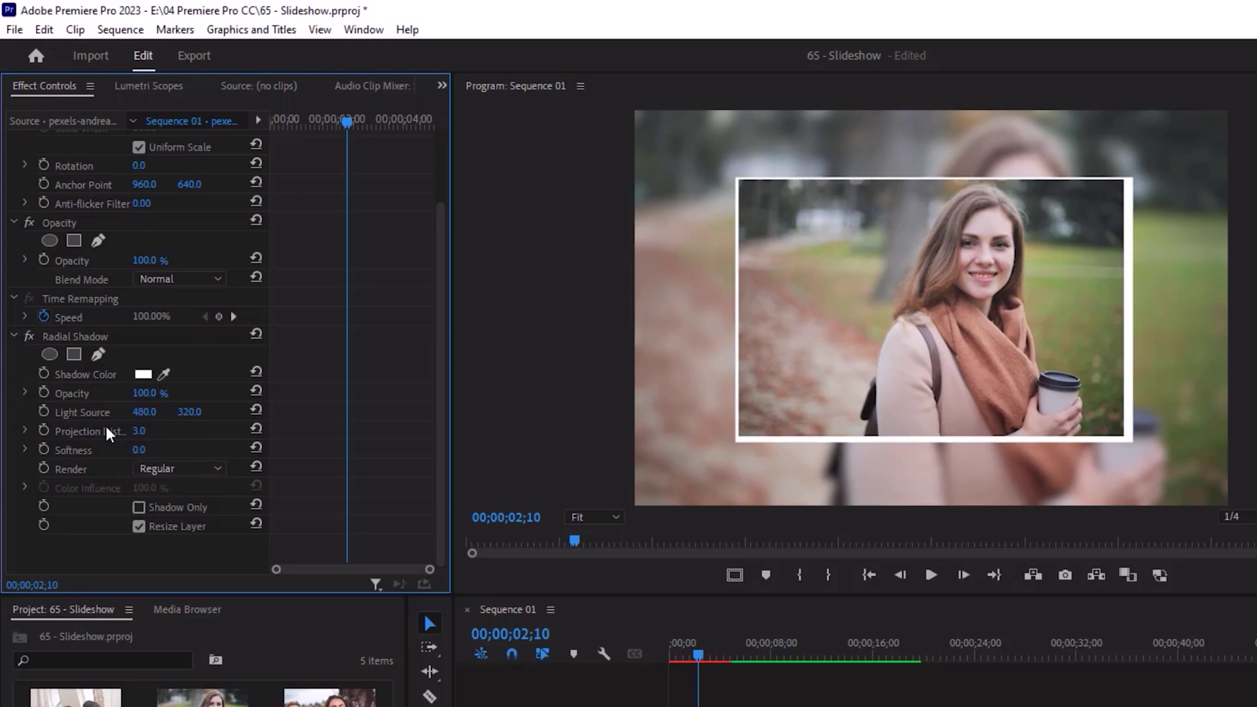
Set the Radial Shadow's Light Source to 765, 632
click(145, 411)
text(765)
key(Return)
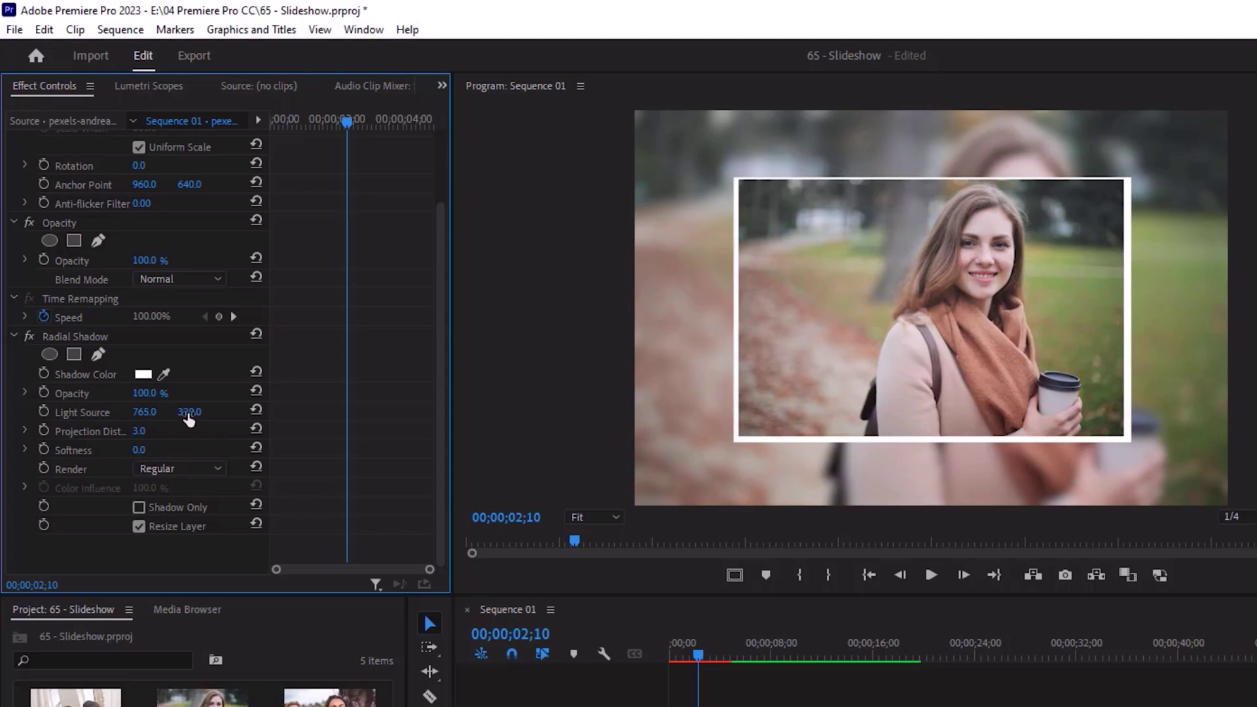
click(189, 413)
text(632)
key(Return)
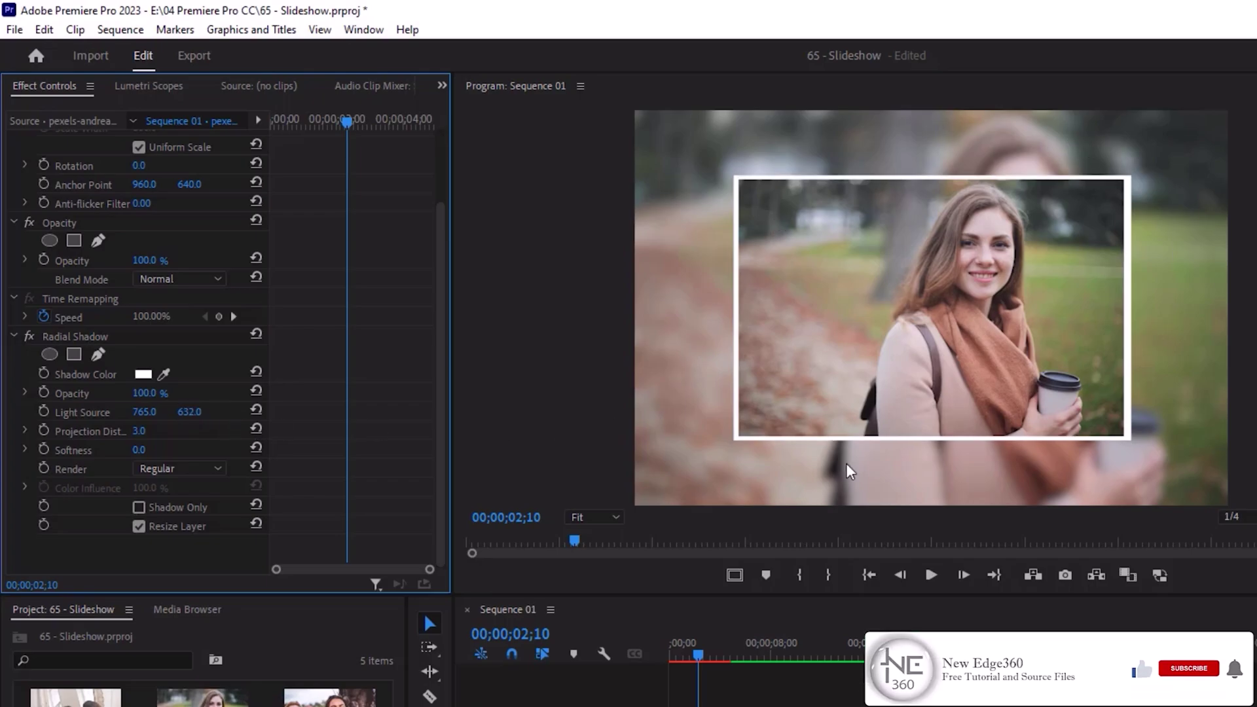
Keyframe Scale at 65 on the clip start and 70 at the clip end
drag(343, 120, 262, 123)
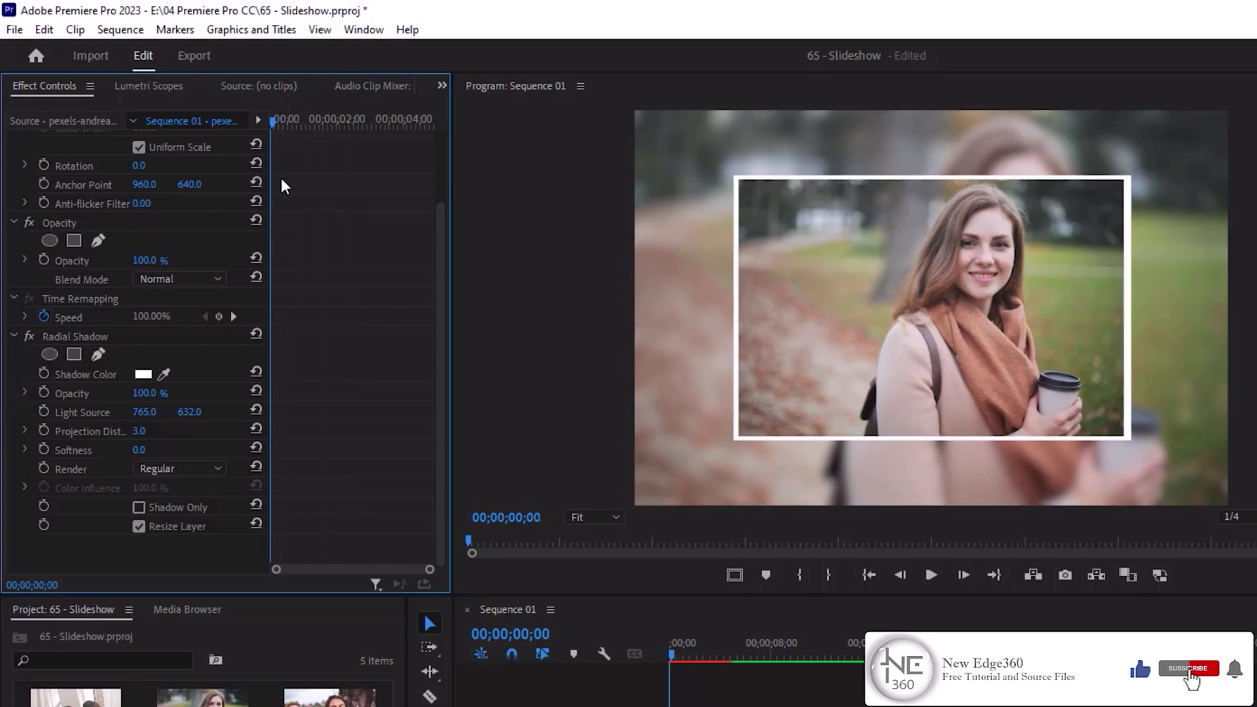
scroll(172, 399, up, 1)
scroll(173, 399, up, 2)
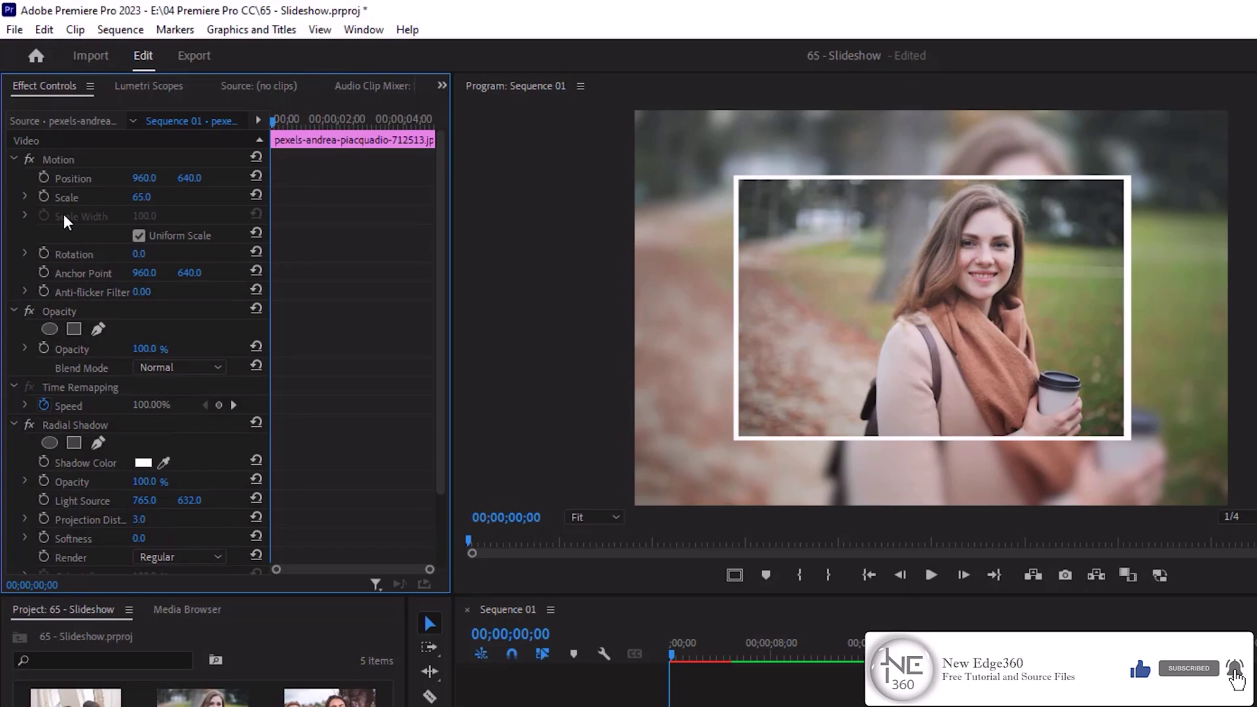
click(44, 196)
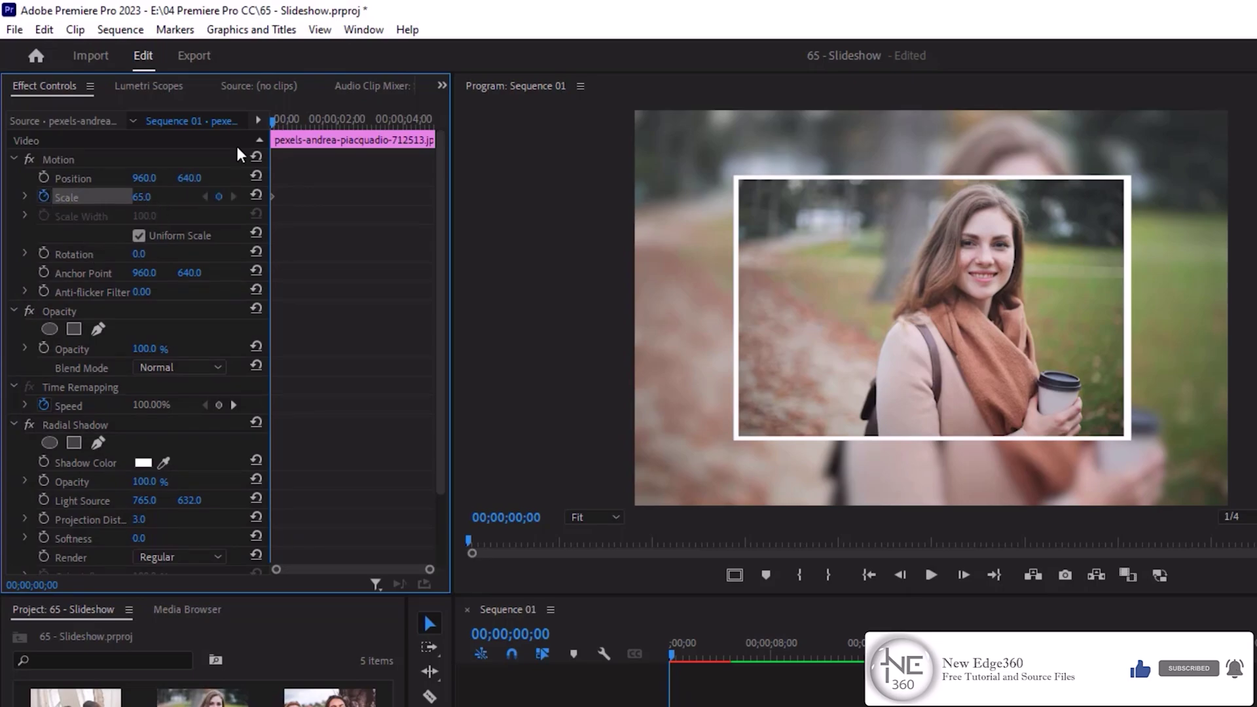
drag(273, 120, 450, 123)
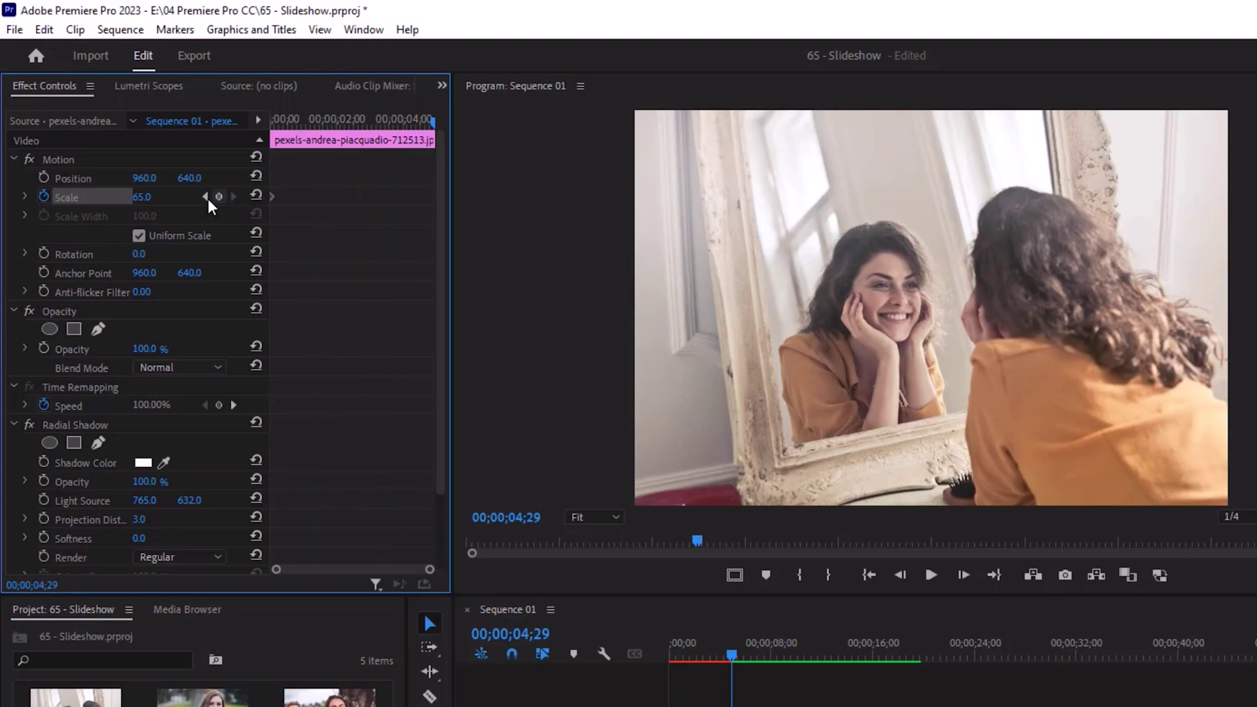
click(144, 197)
text(765.)
text(0)
key(Return)
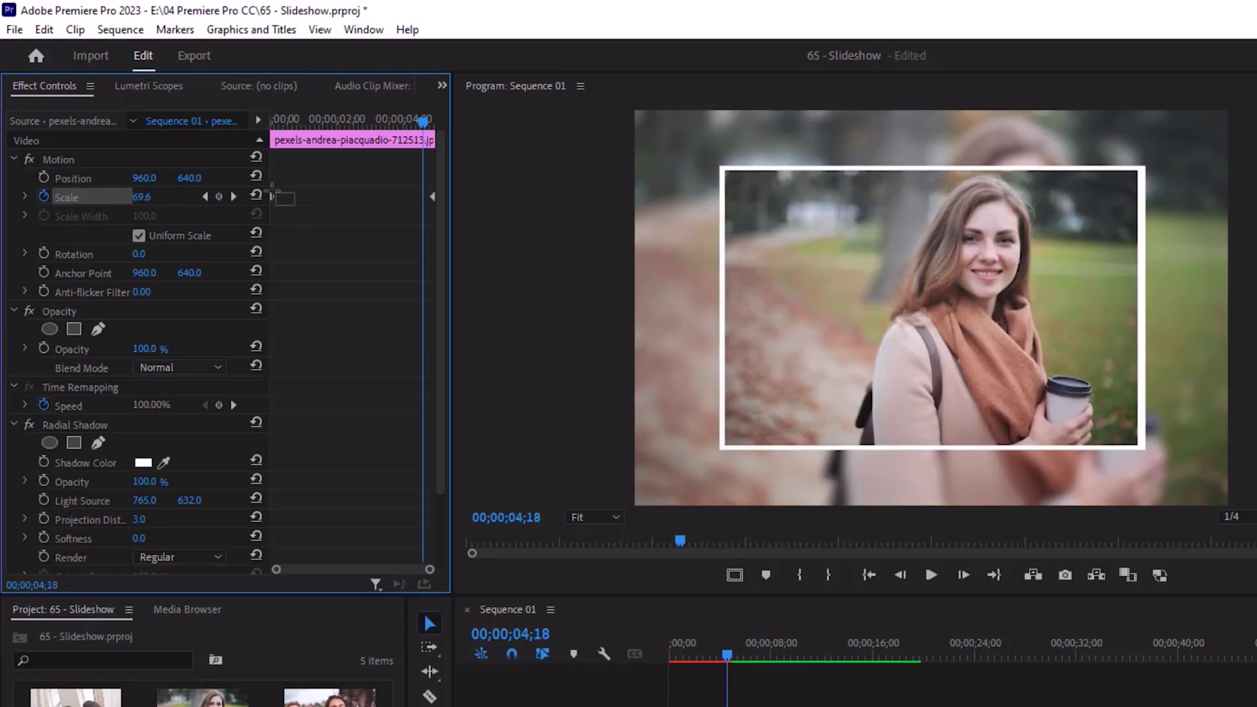
Give the starting Scale keyframe Ease Out and ease the end keyframe, then preview
drag(267, 183, 297, 205)
right_click(273, 195)
click(352, 472)
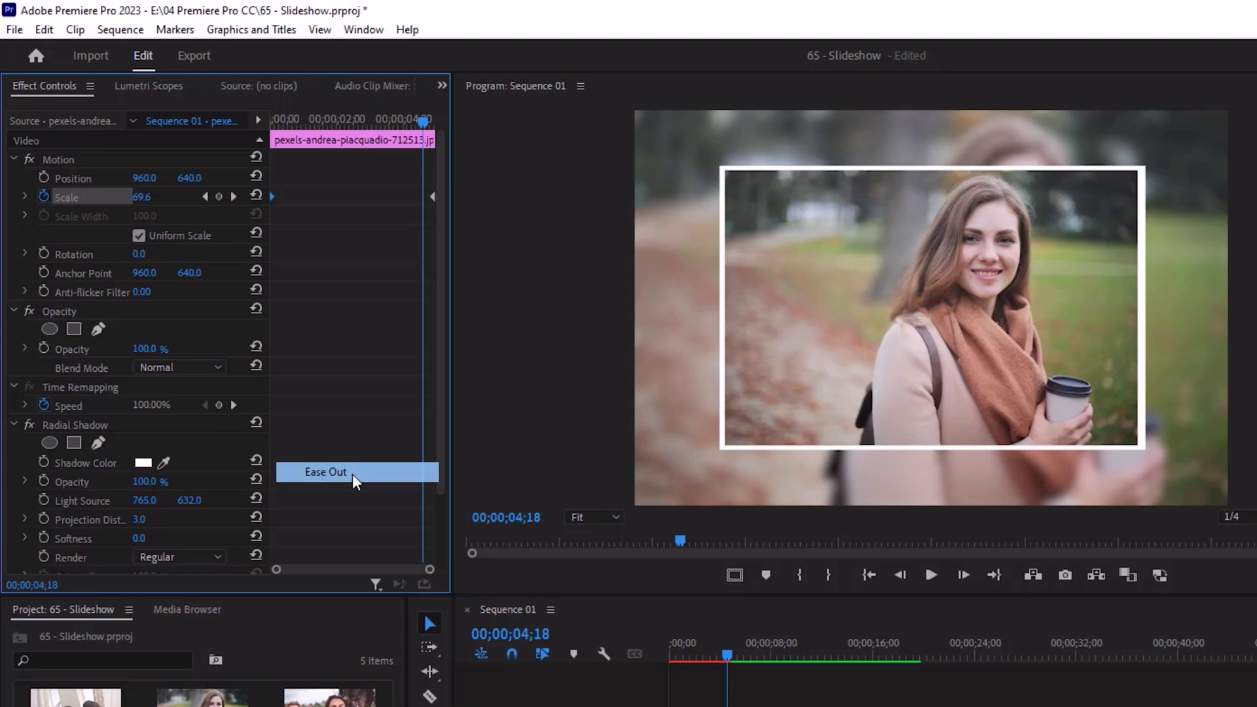
right_click(433, 195)
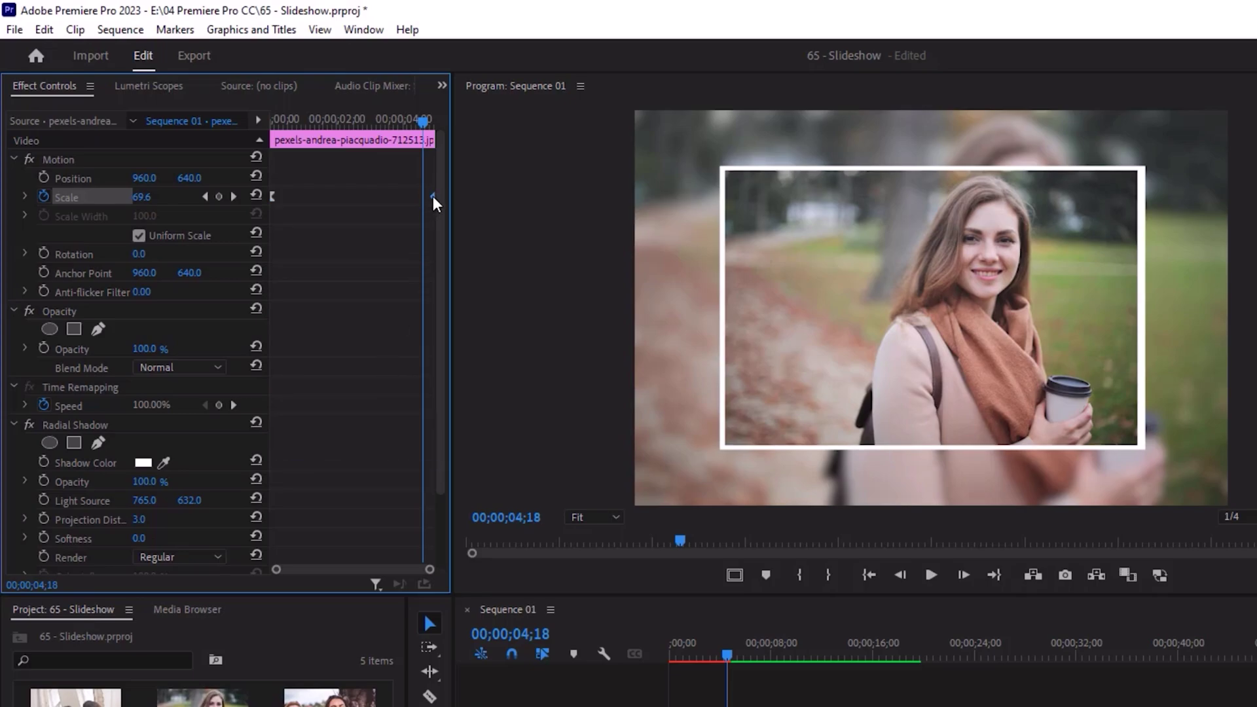
click(480, 432)
click(345, 119)
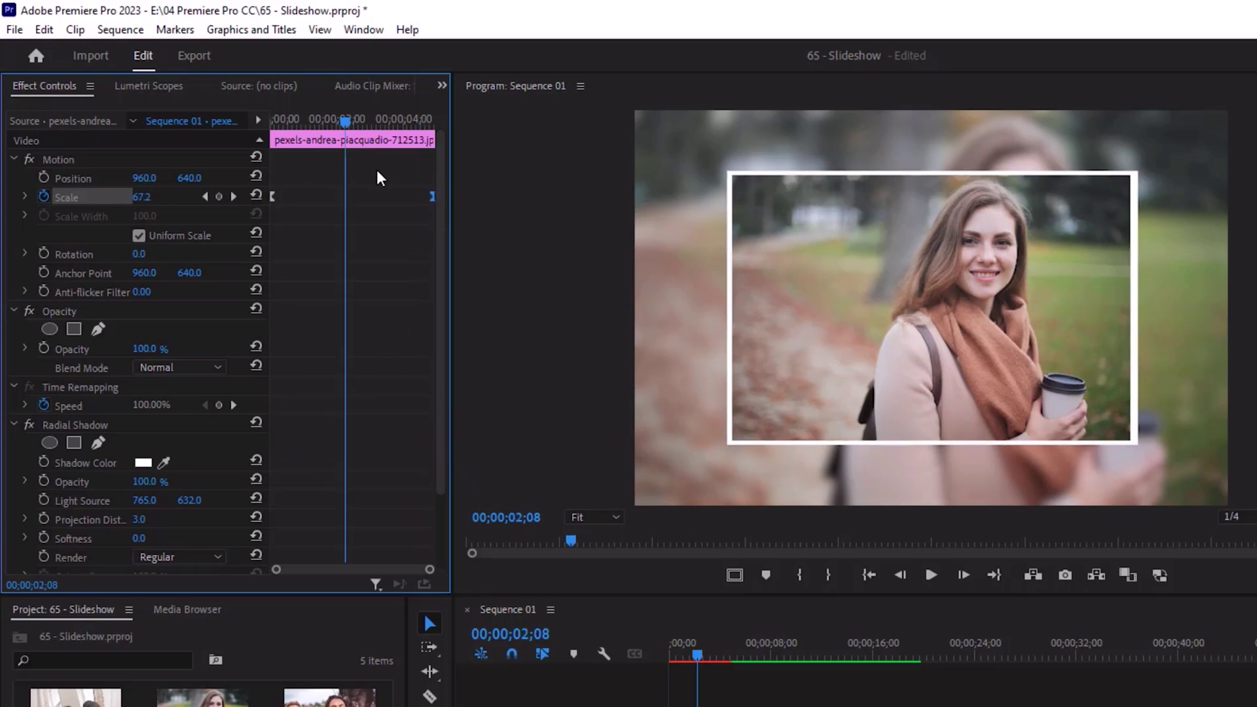
drag(345, 124, 258, 128)
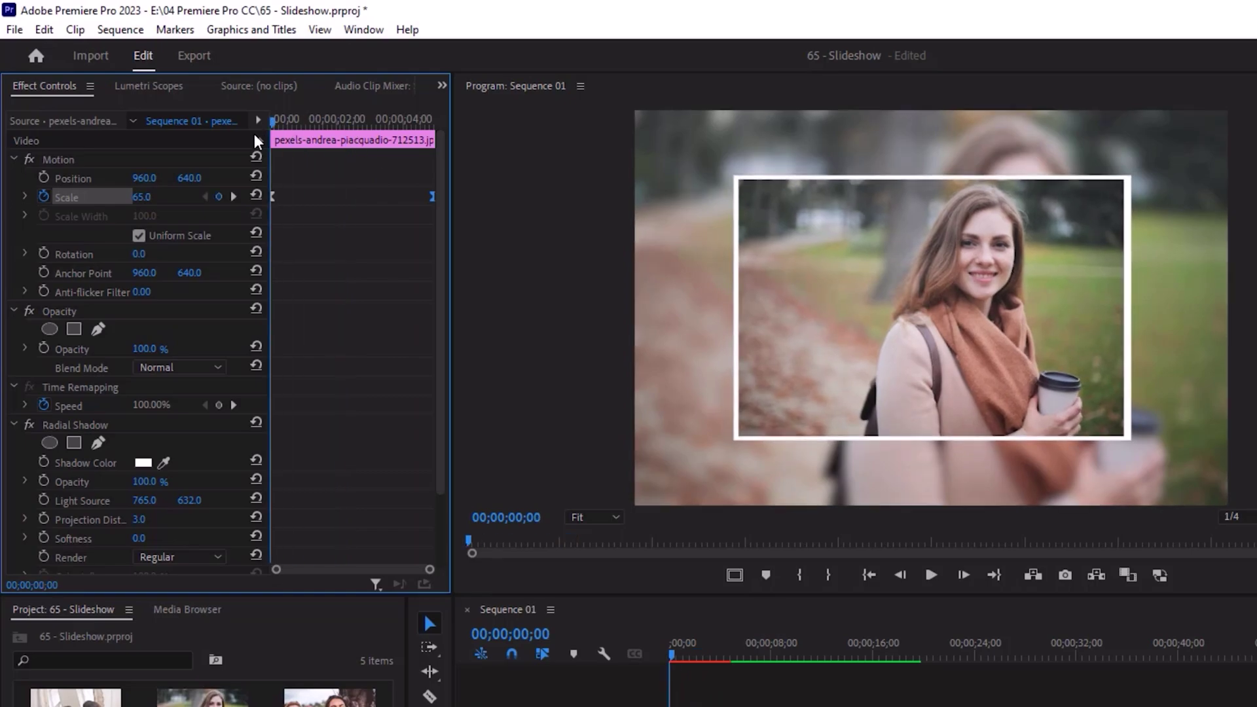
Keyframe Rotation at -3° on the clip start and 2° at the clip end
click(46, 252)
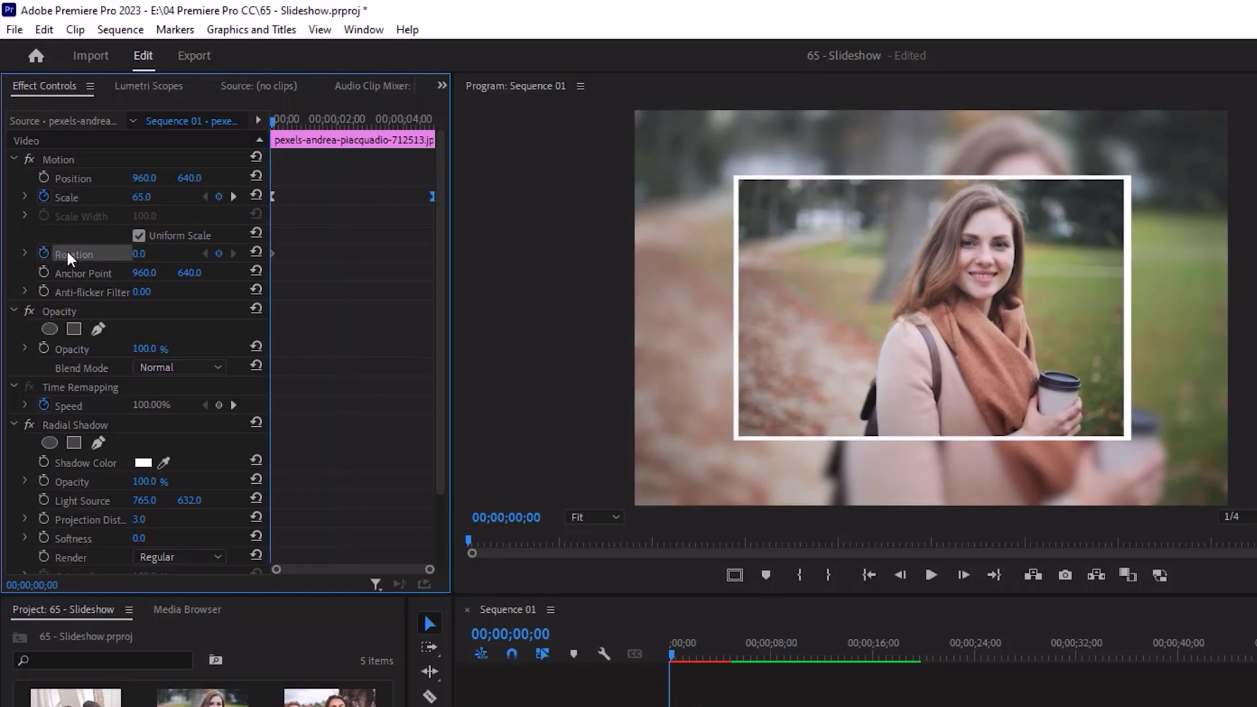
click(141, 256)
text(-3)
key(Return)
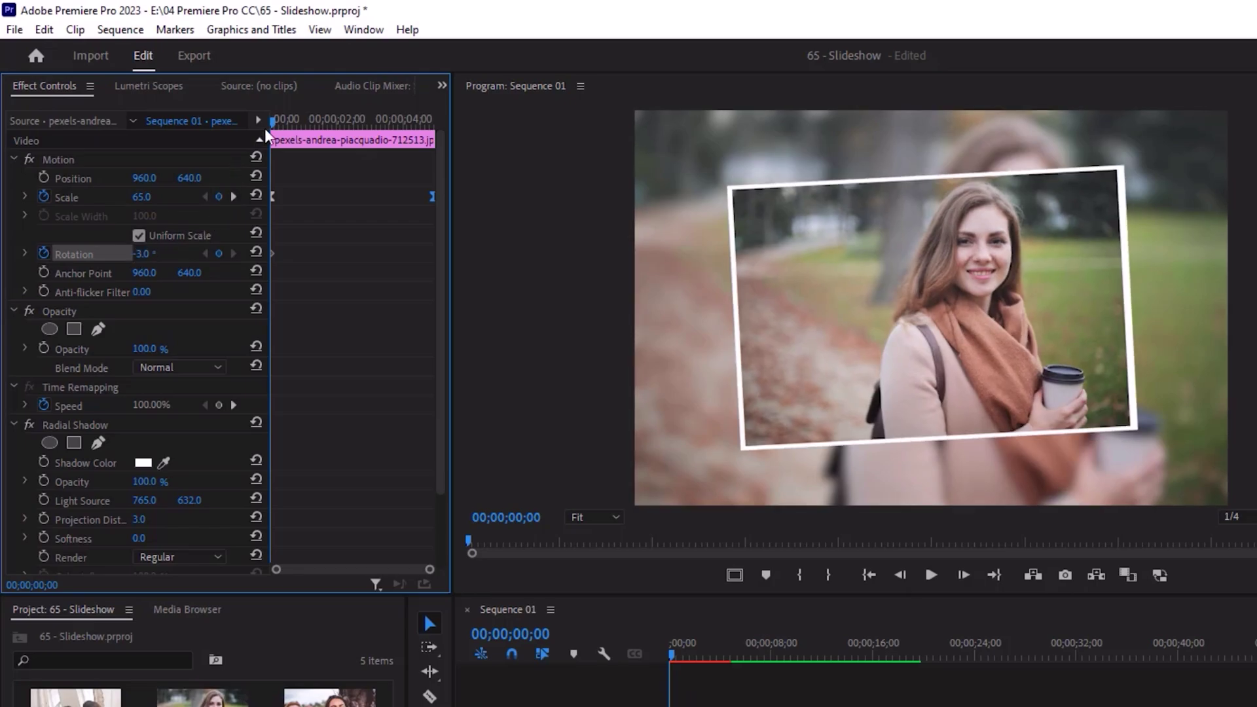
drag(270, 122, 459, 129)
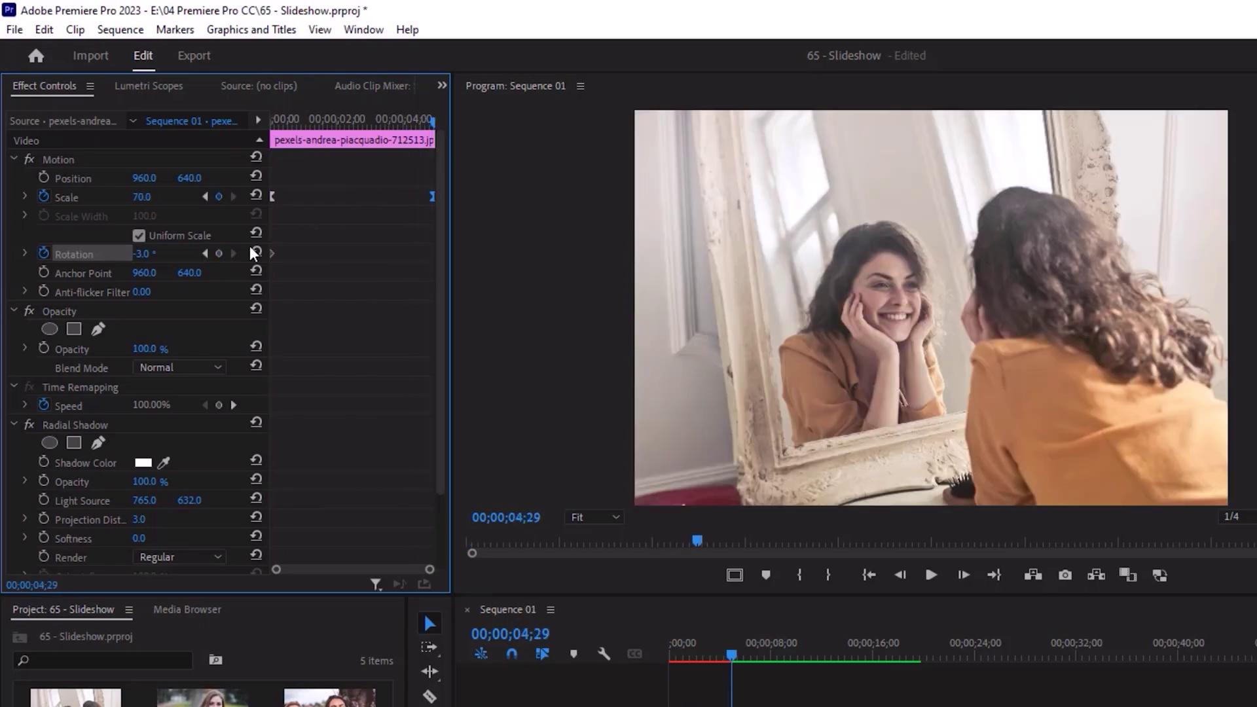
click(141, 254)
text(2)
key(Return)
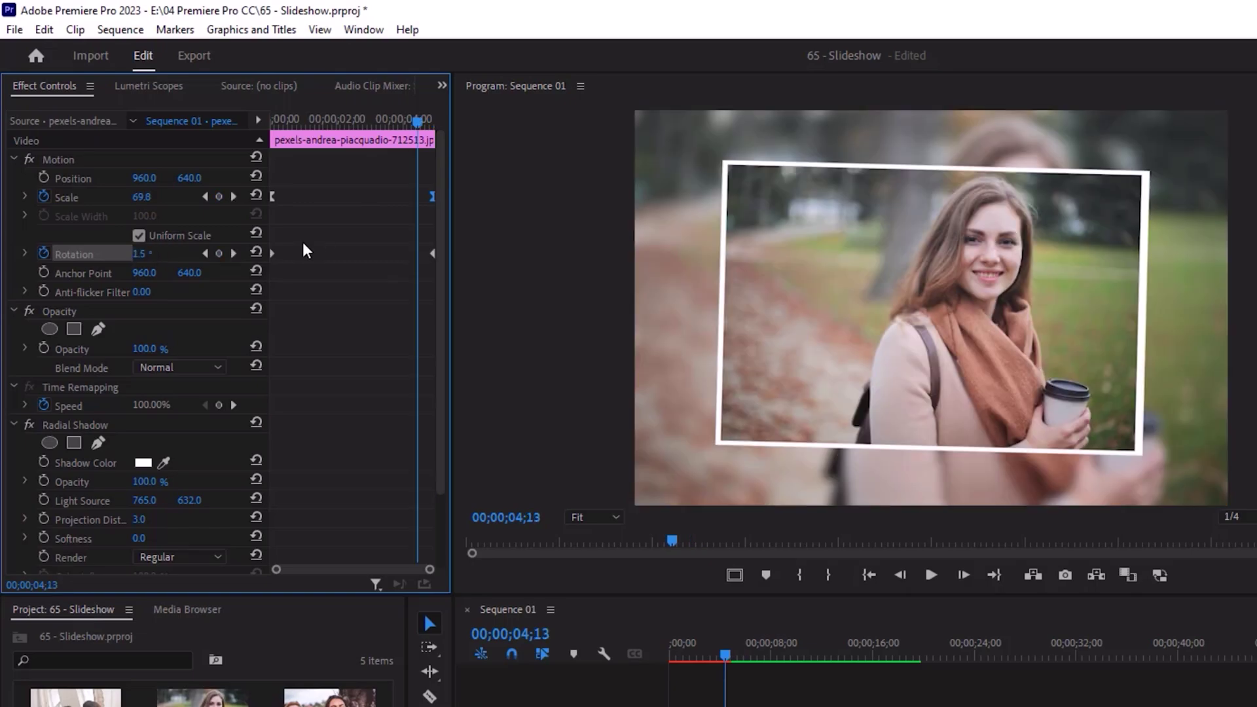
Set Ease Out on the starting Rotation keyframe and Ease In on the end one
right_click(271, 253)
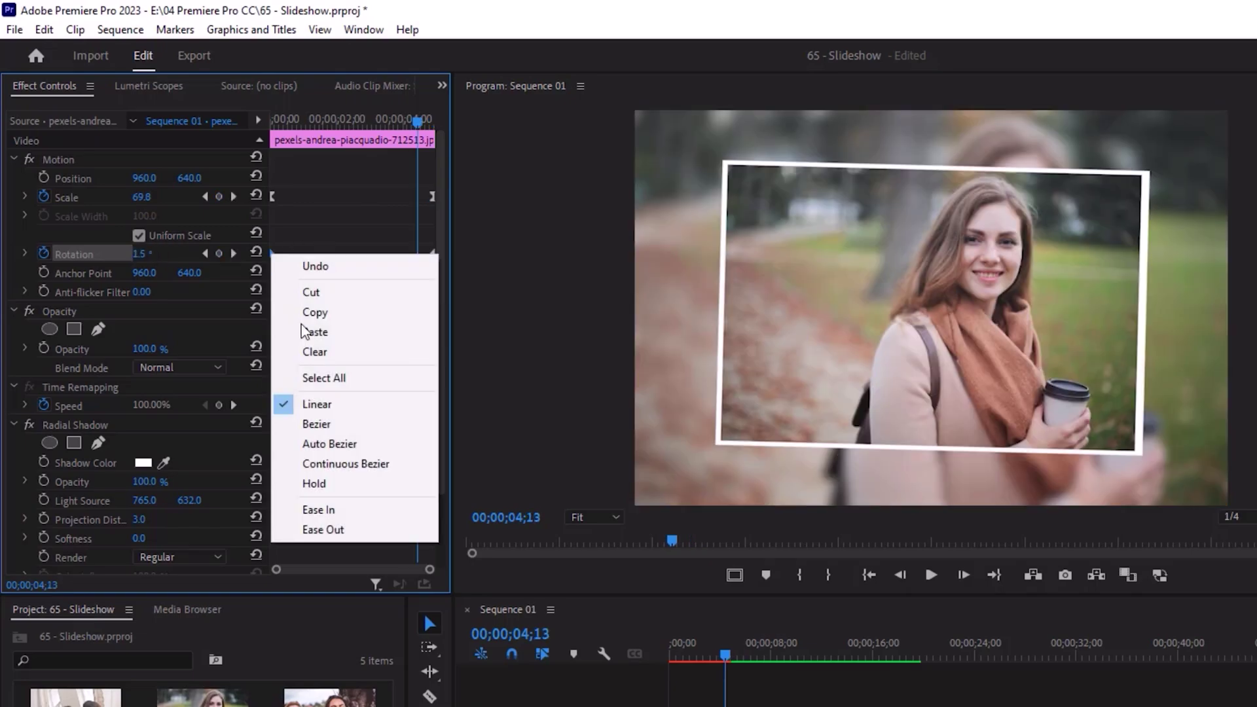
click(340, 533)
click(430, 254)
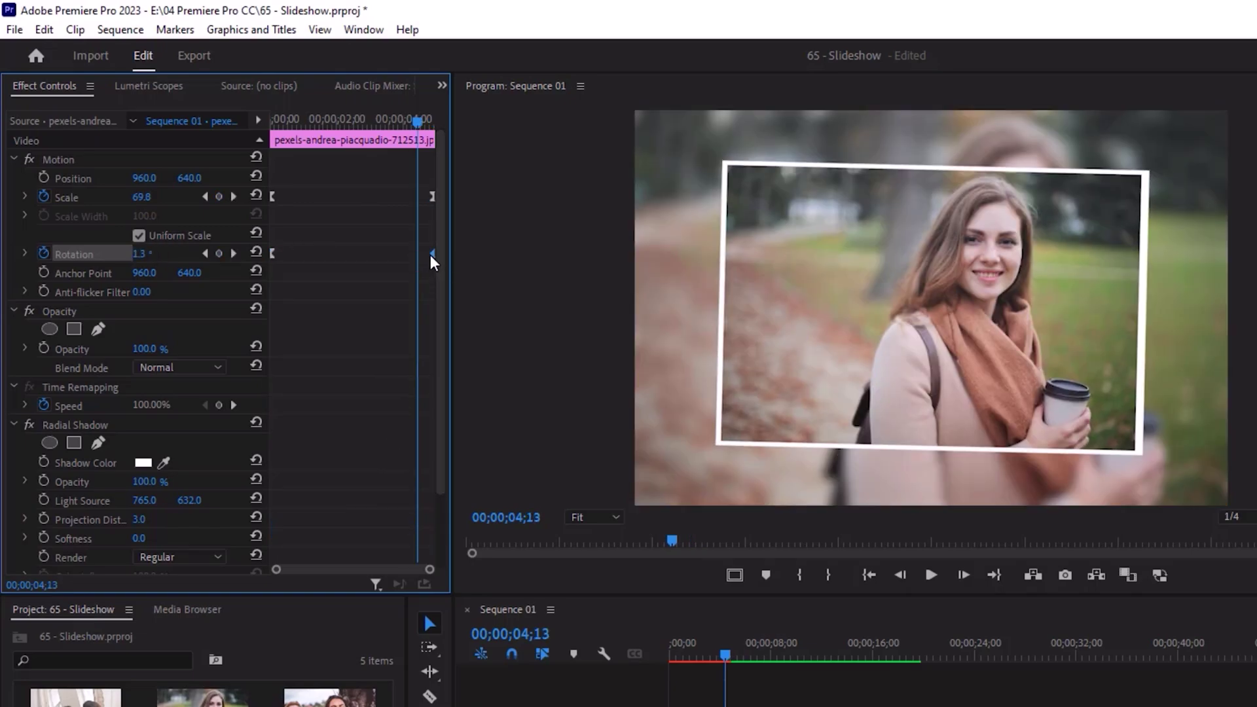
right_click(430, 254)
click(465, 511)
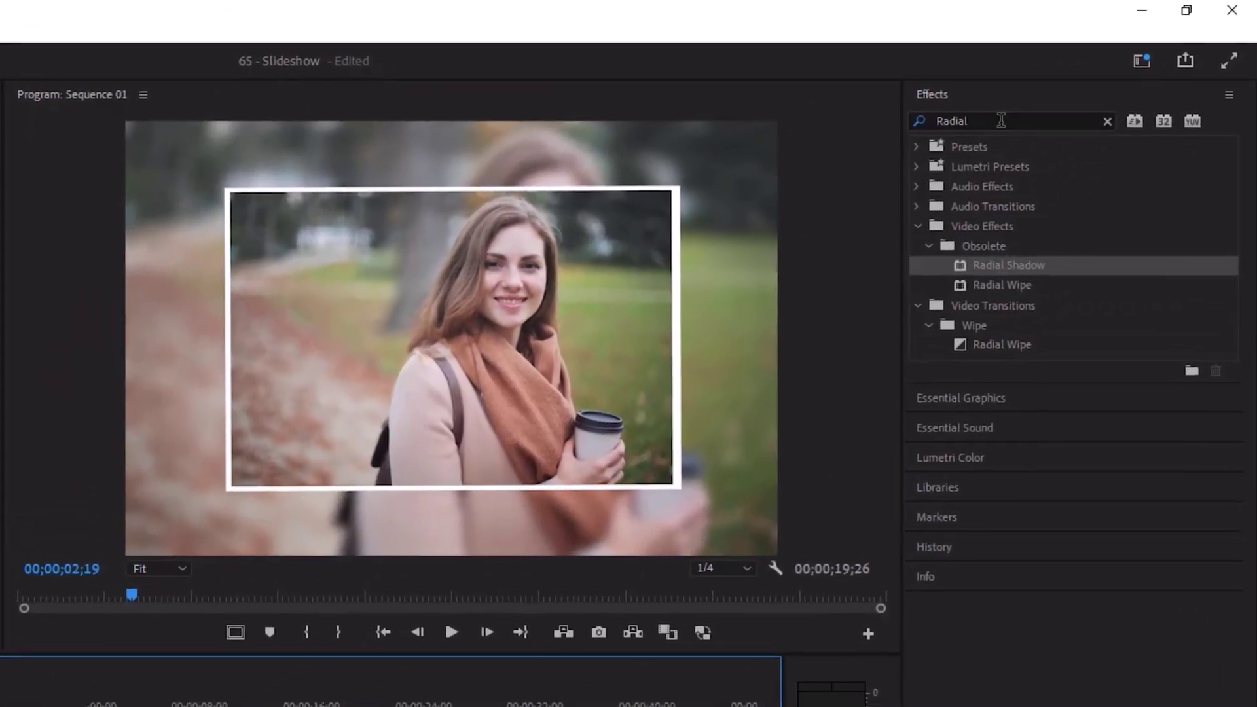
Search for Basic 3D and apply it to the framed first photo clip
click(1026, 79)
text(Bas)
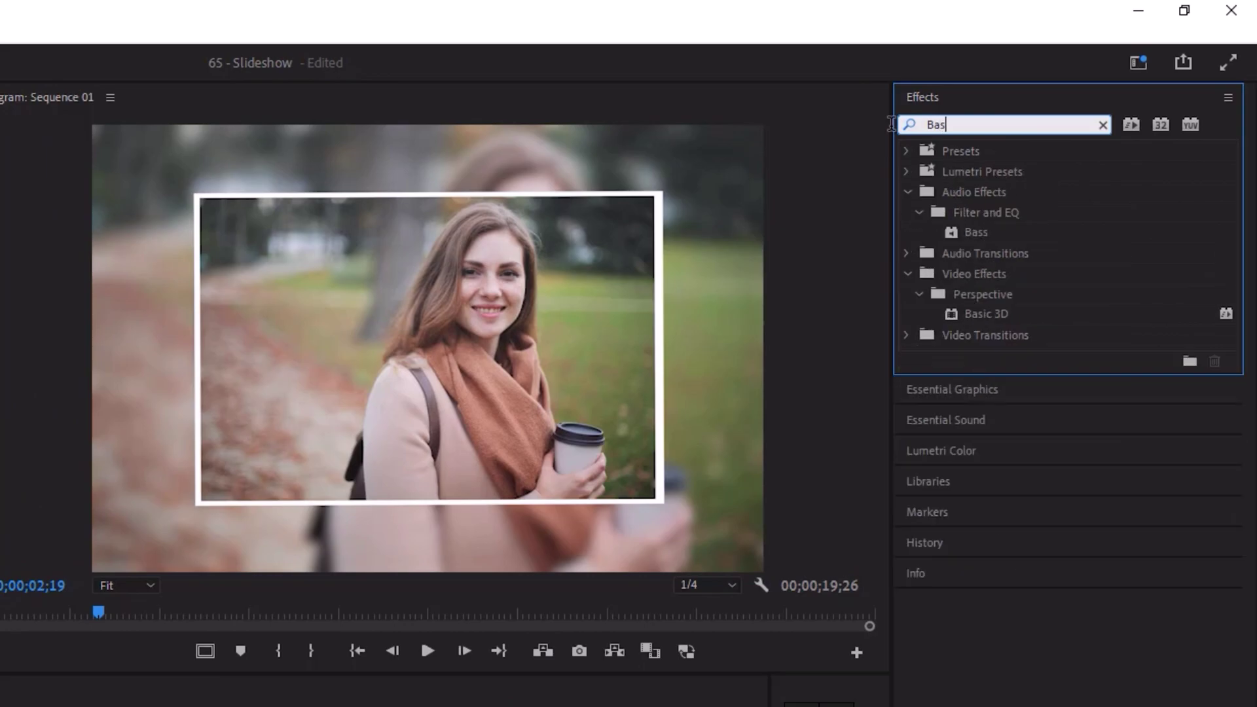
text(ic 3D)
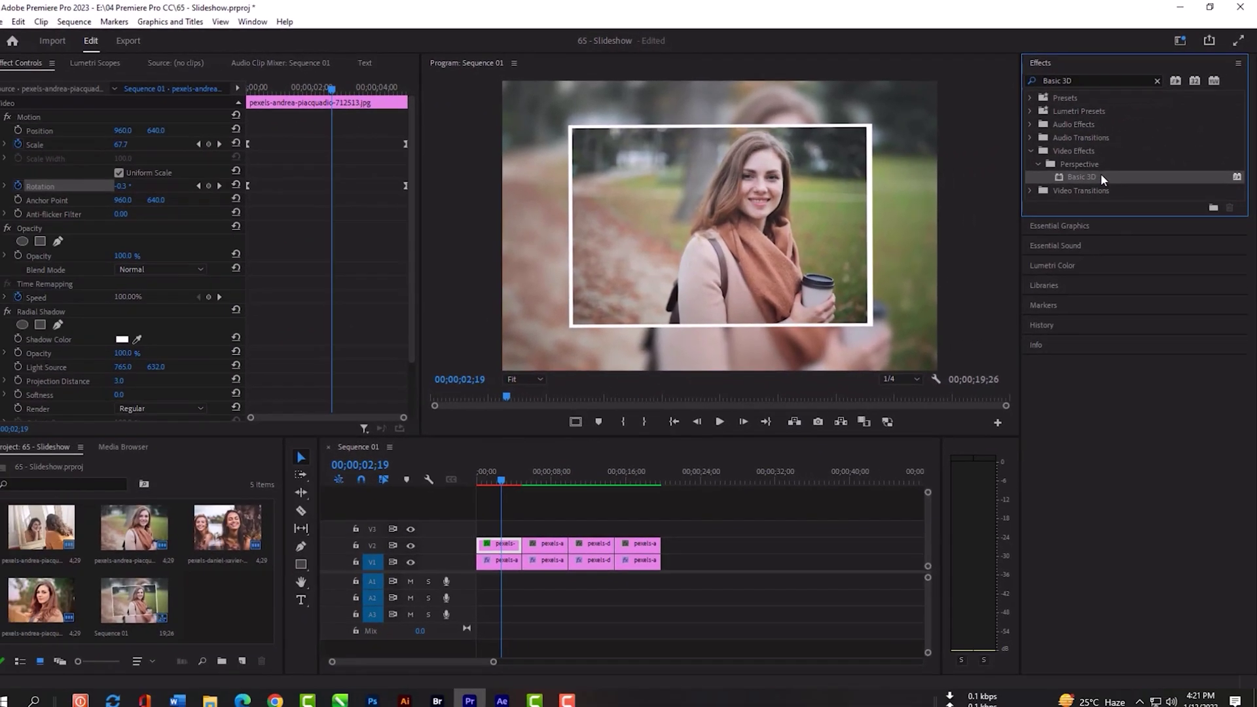
drag(1015, 269, 730, 394)
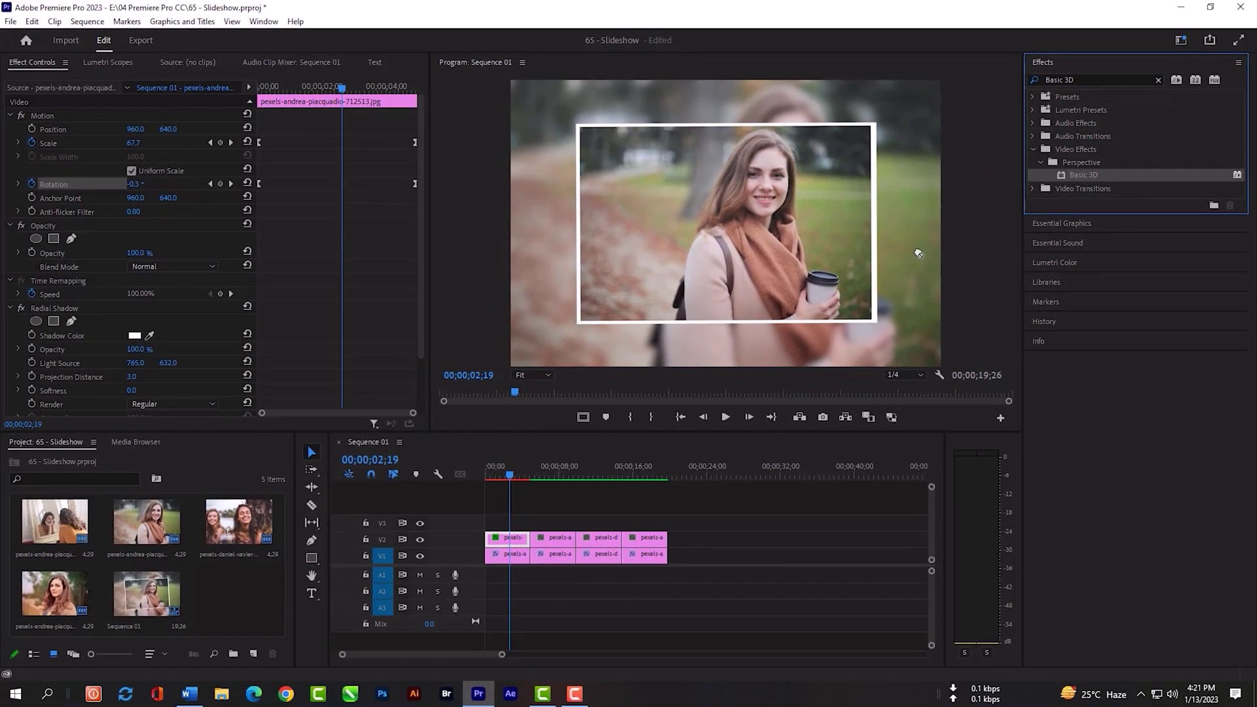
drag(919, 253, 918, 253)
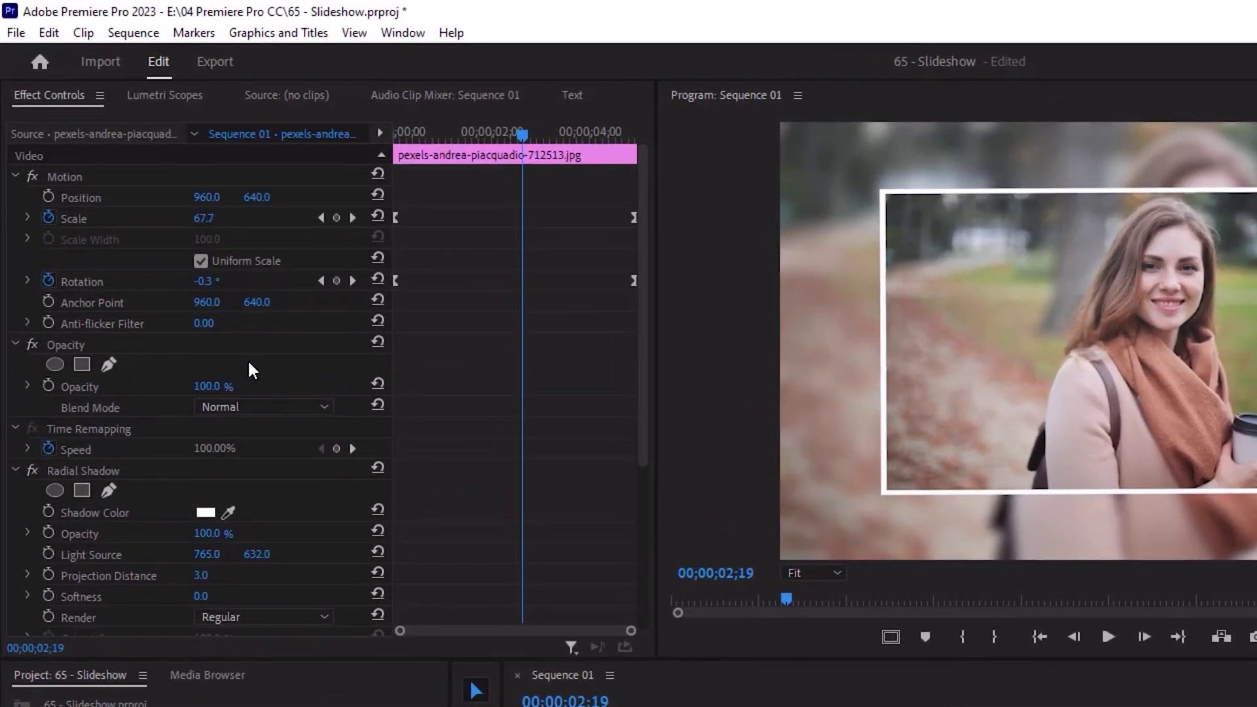
scroll(249, 362, down, 6)
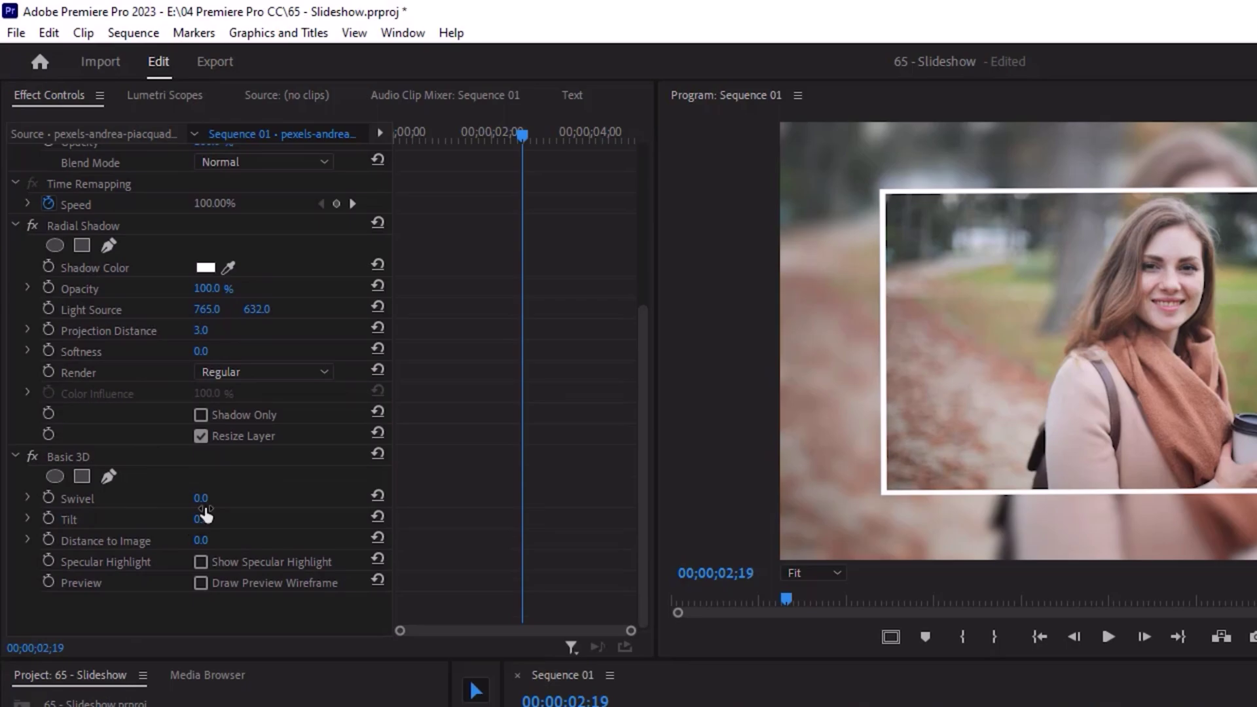
drag(520, 135, 354, 152)
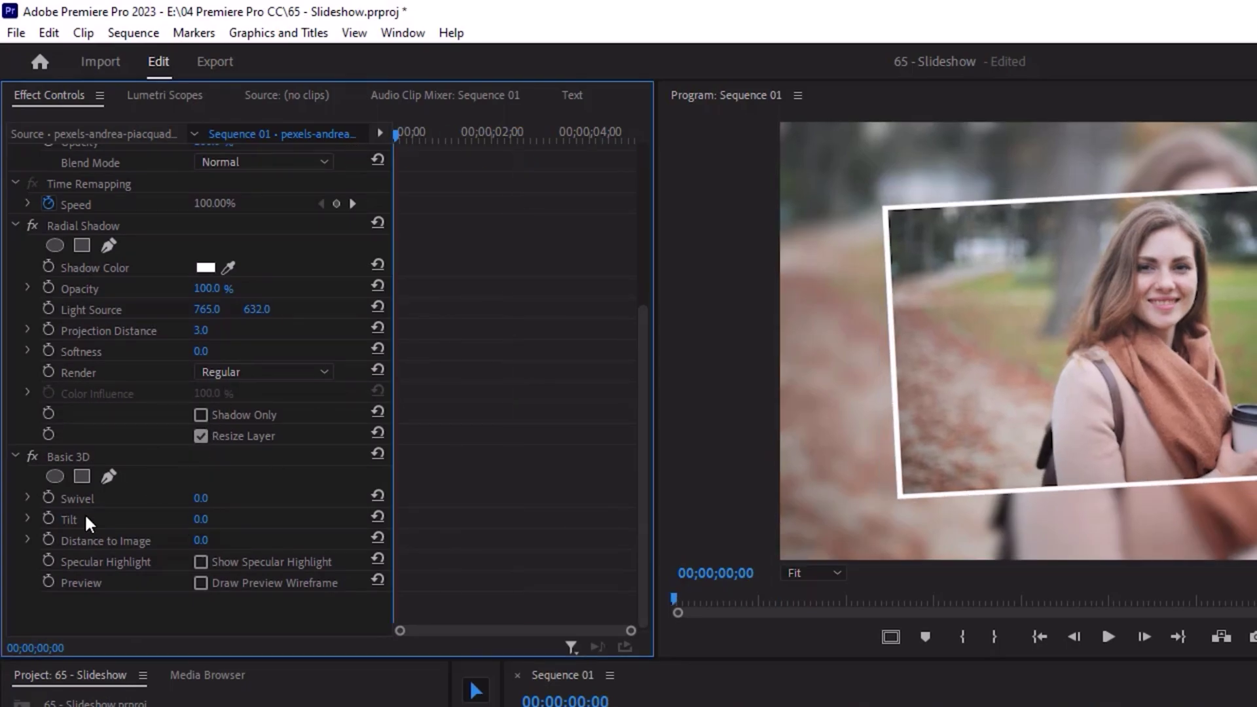
Keyframe Basic 3D Tilt at -3° and Swivel at 2° at the clip start
click(51, 517)
click(203, 519)
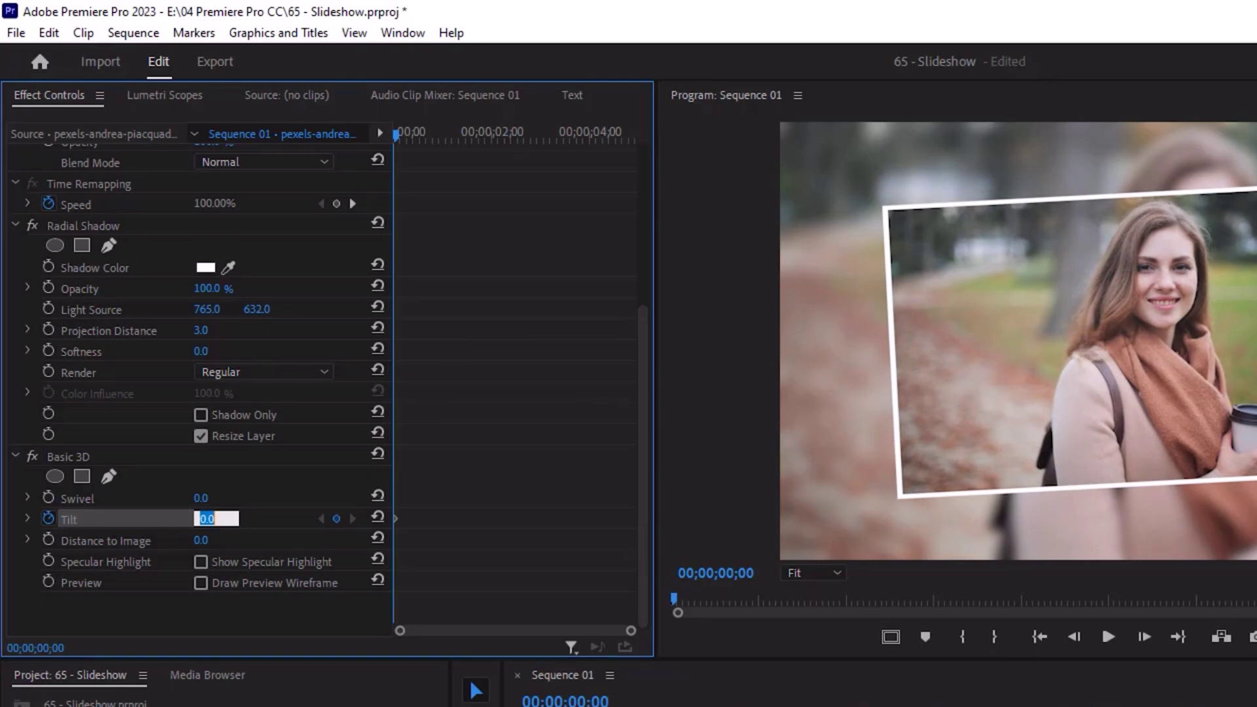
text(-3)
key(Return)
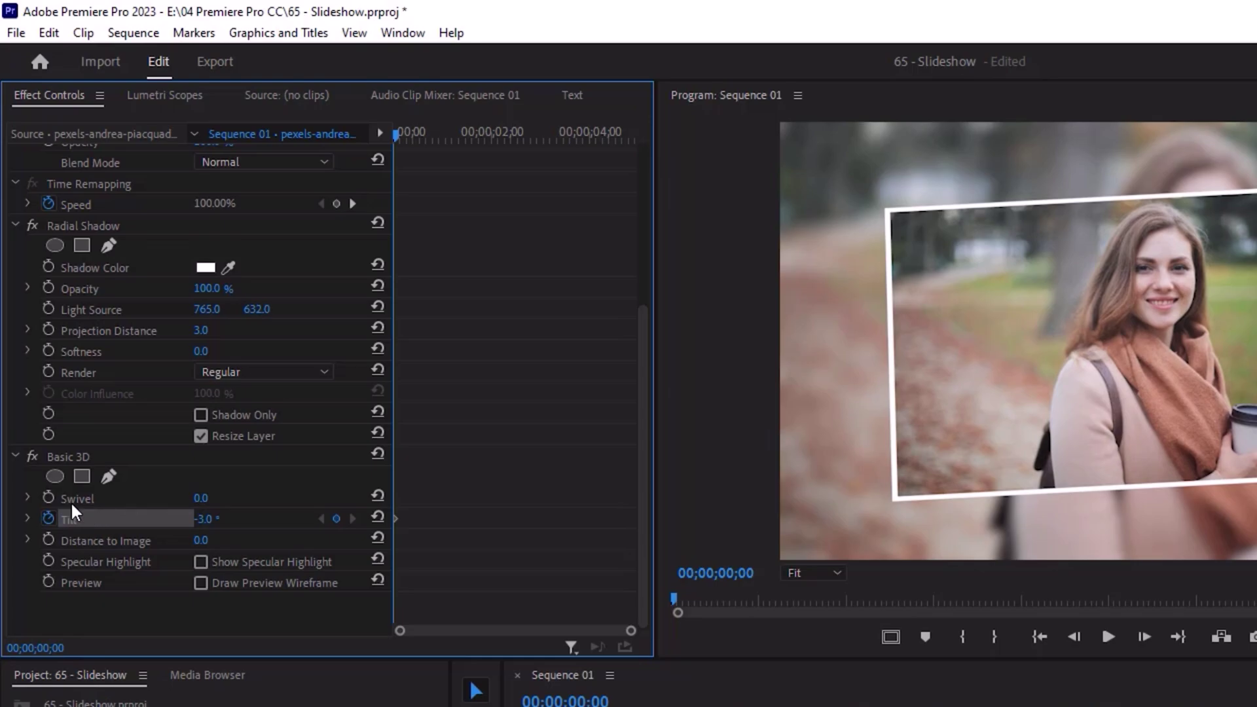
click(48, 497)
click(204, 499)
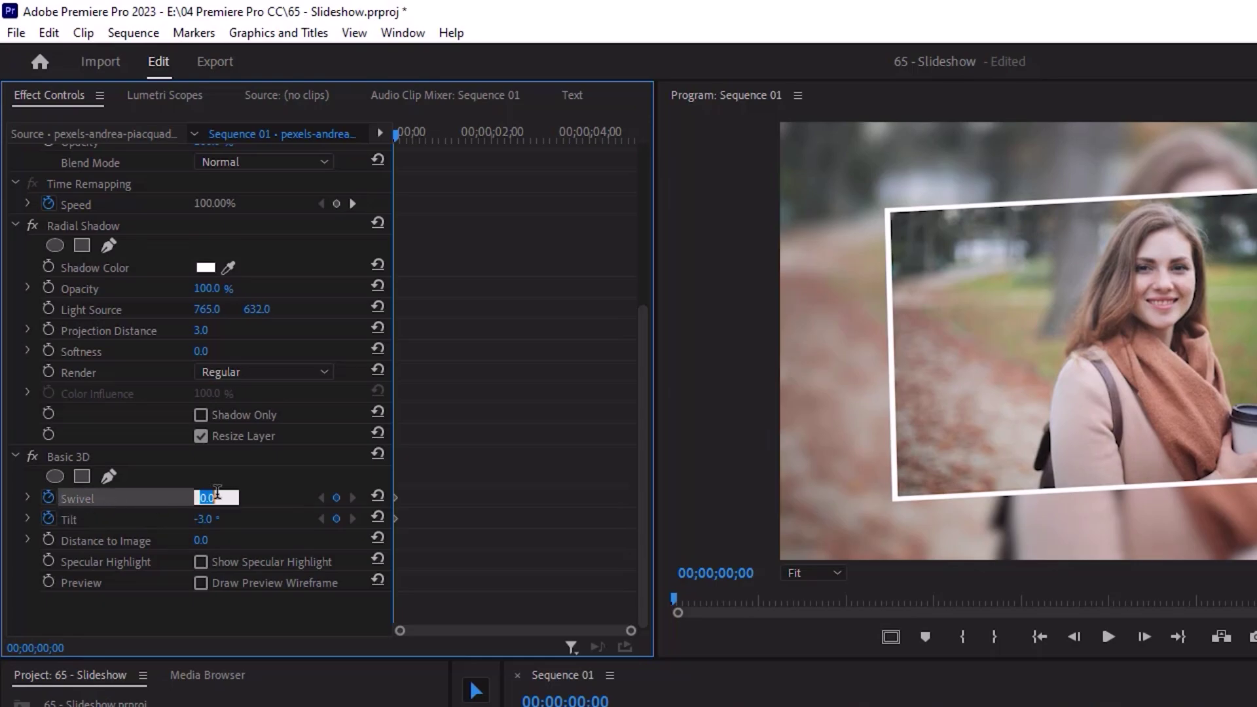
text(2)
key(Return)
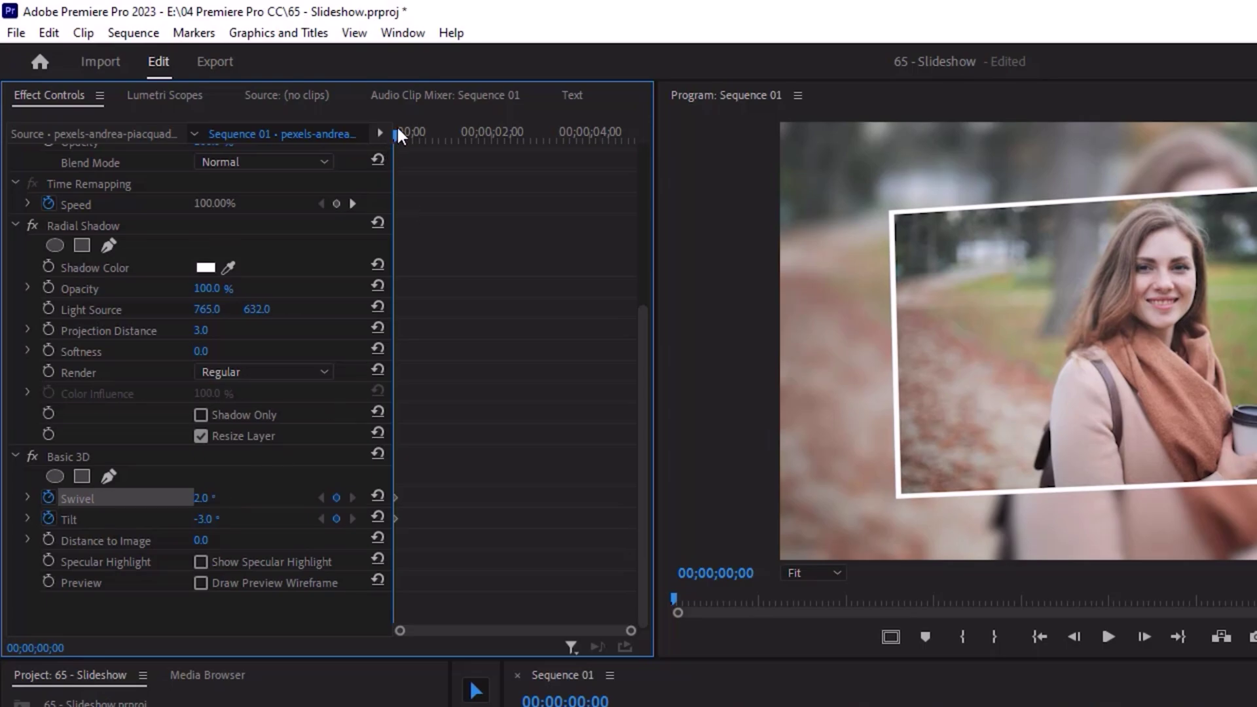
At the clip end, set Tilt to 3° and Swivel to -2°
drag(396, 132, 651, 118)
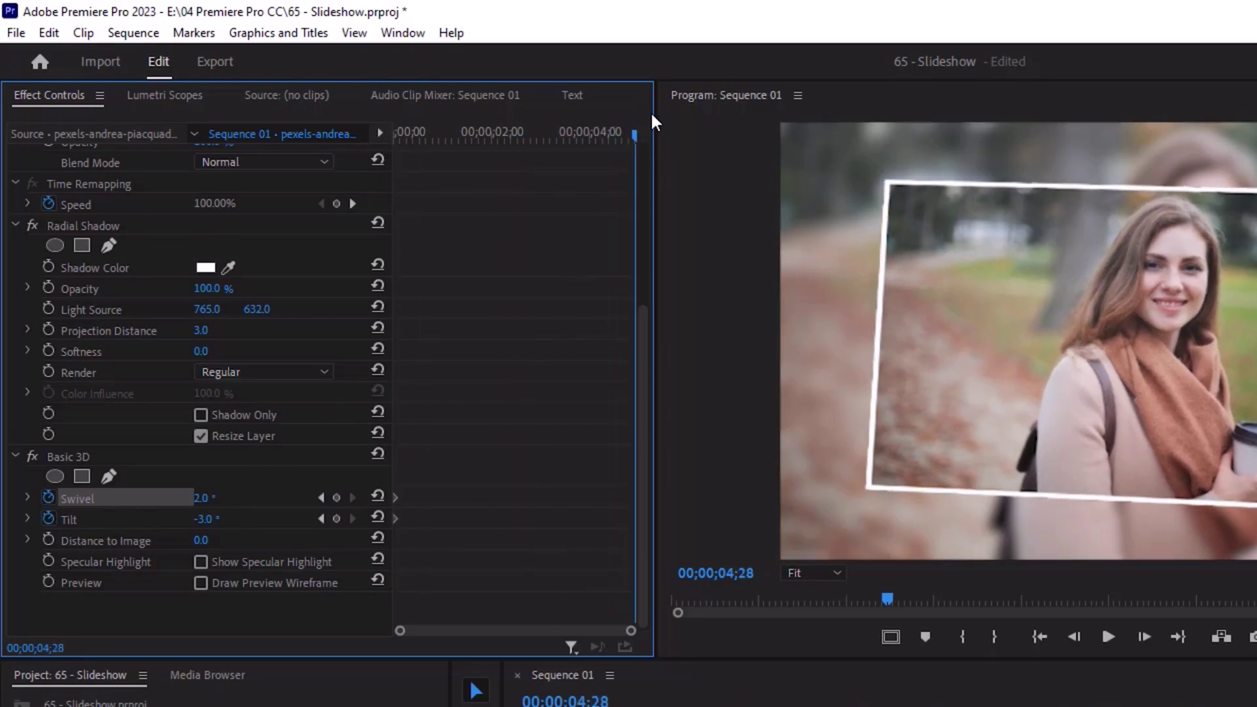
key(Right)
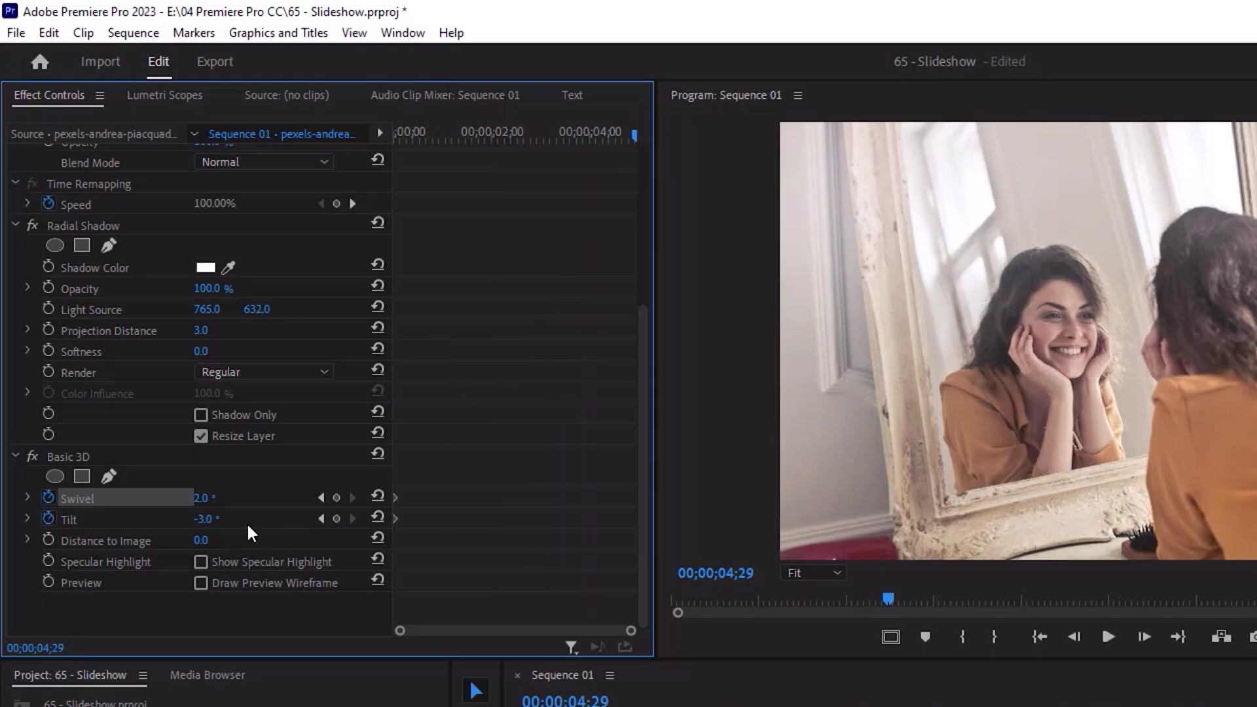
click(215, 517)
text(3)
key(Return)
click(208, 498)
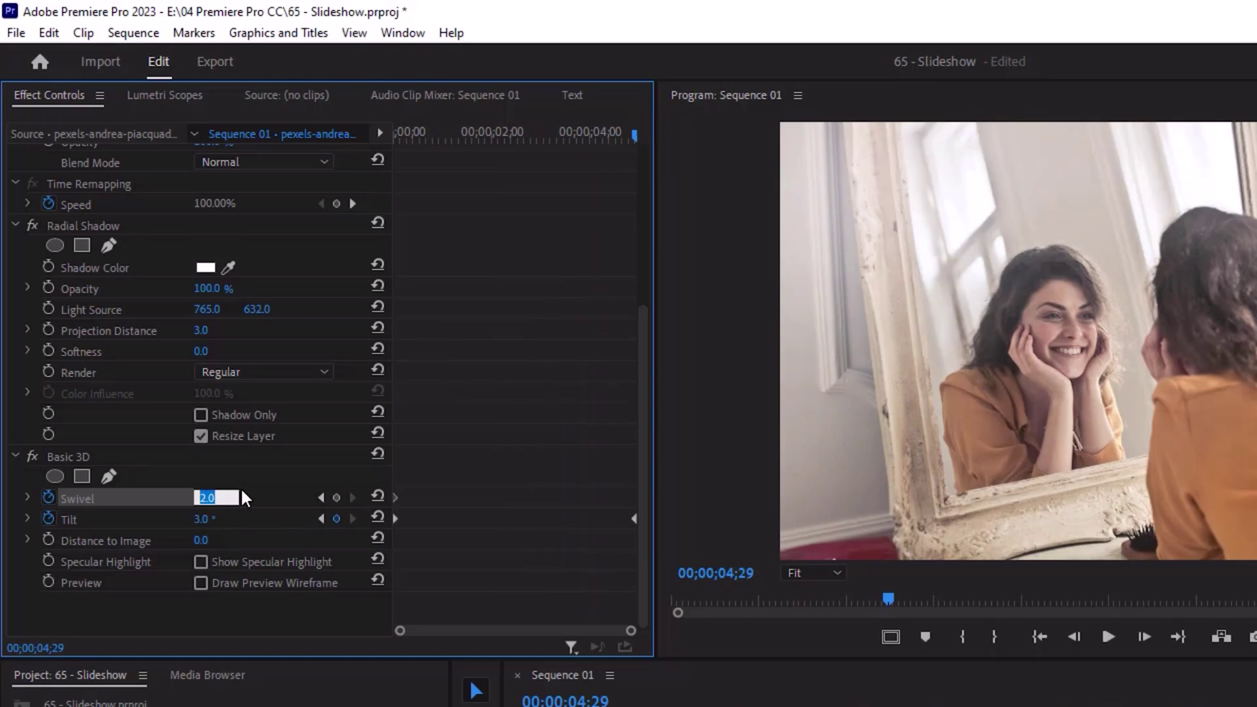
text(-2)
key(Return)
Ease Out the first Swivel and Tilt keyframes and Ease In the last ones
drag(434, 546, 397, 484)
right_click(395, 519)
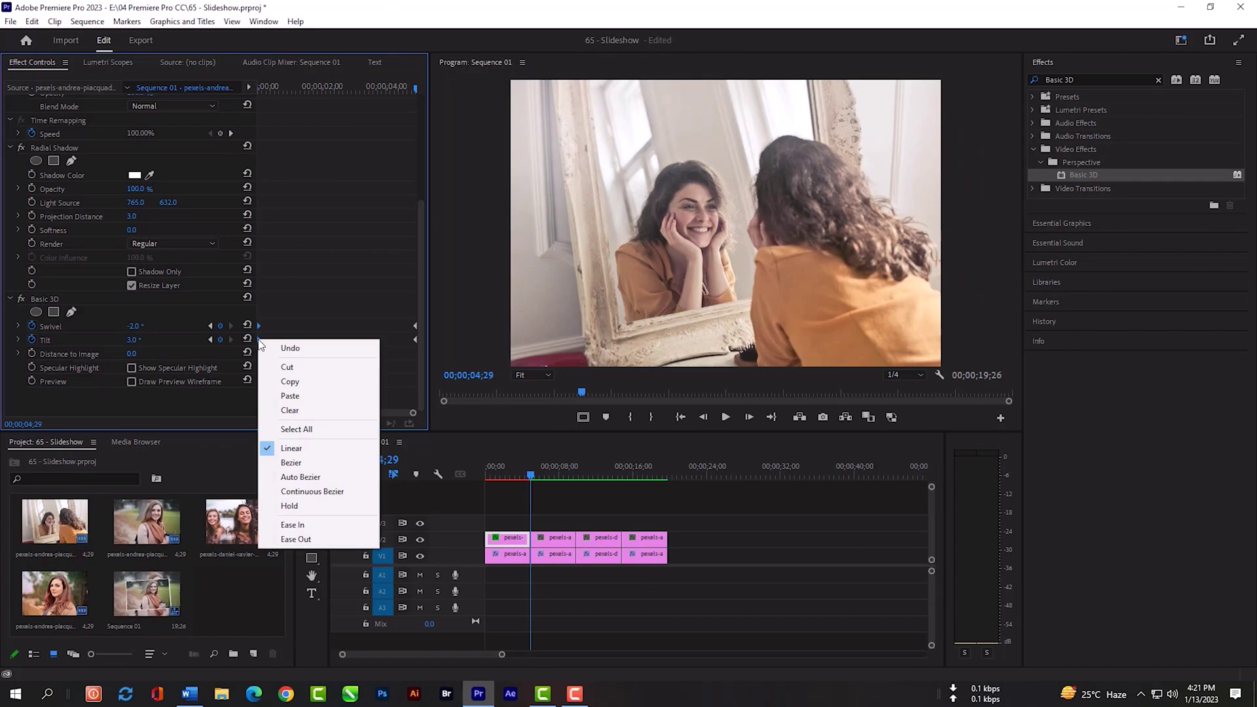
click(316, 524)
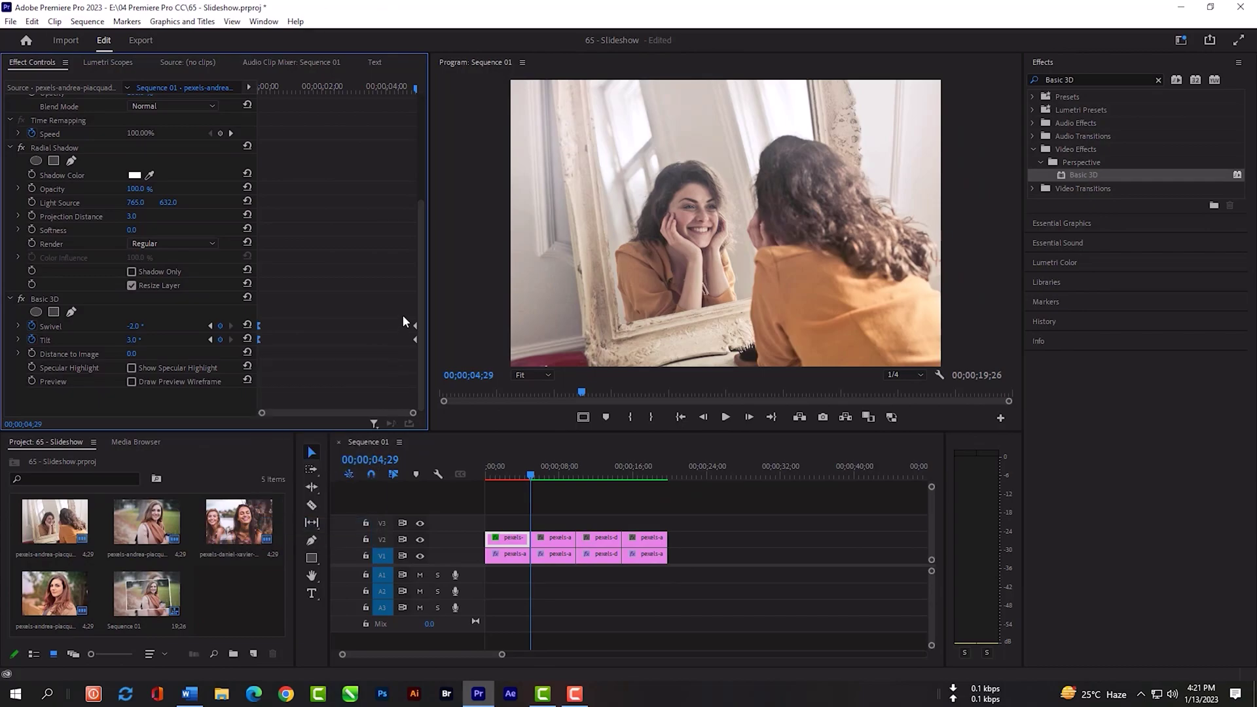
drag(289, 354, 258, 318)
right_click(259, 323)
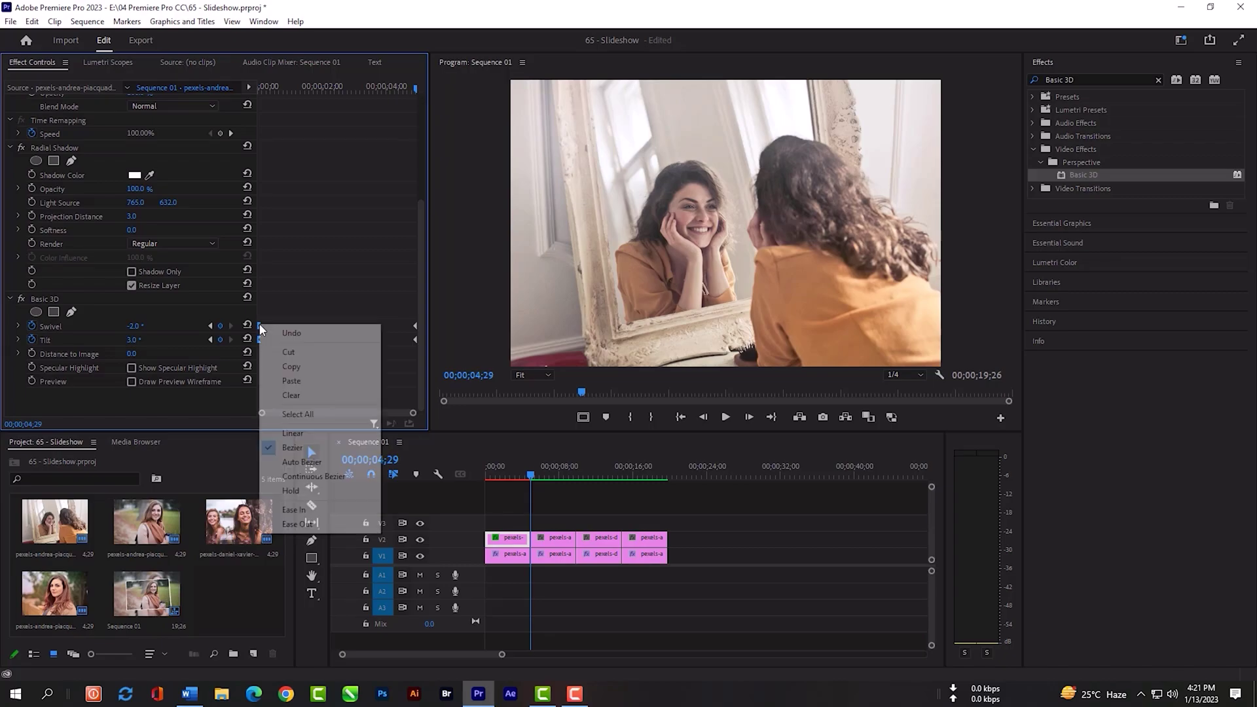
click(300, 524)
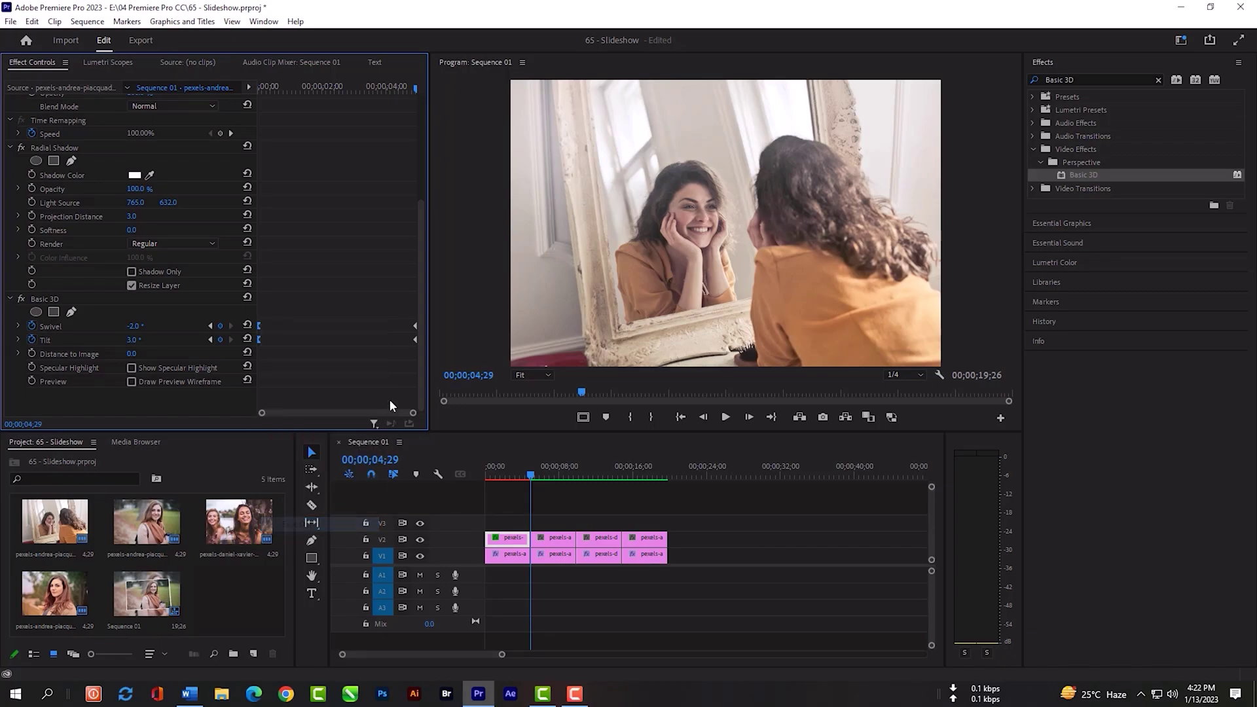
drag(402, 320, 419, 343)
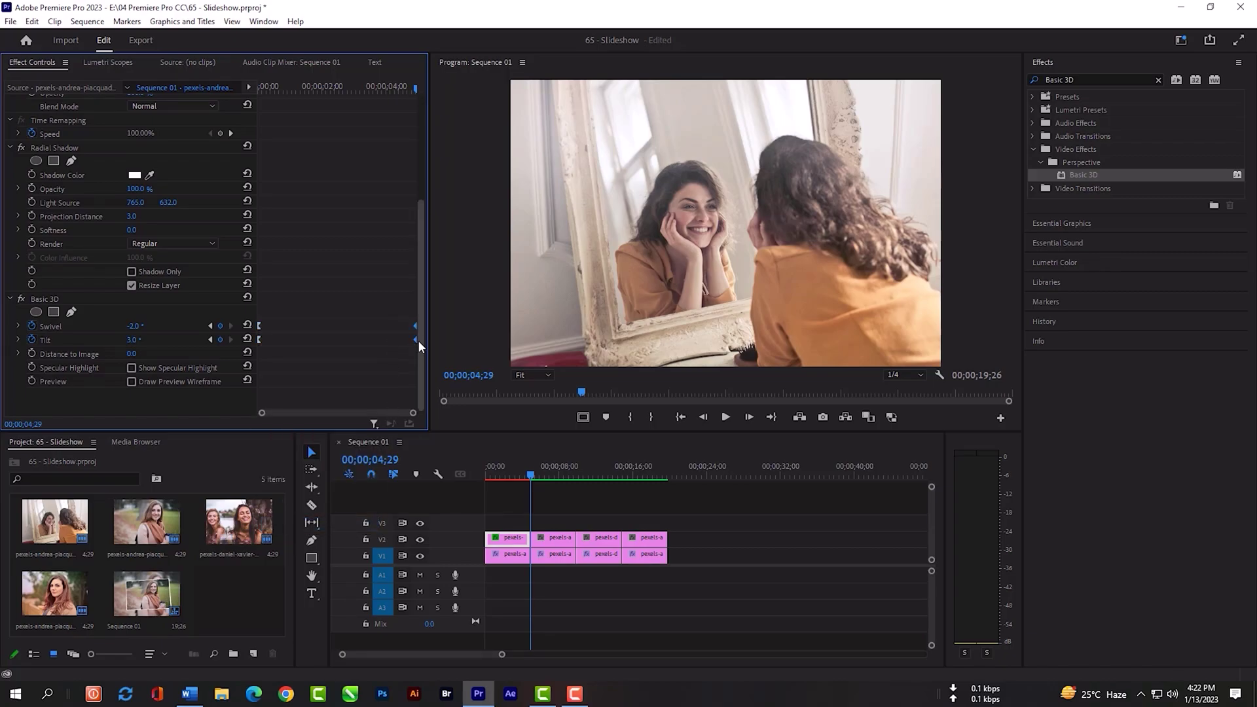
right_click(415, 339)
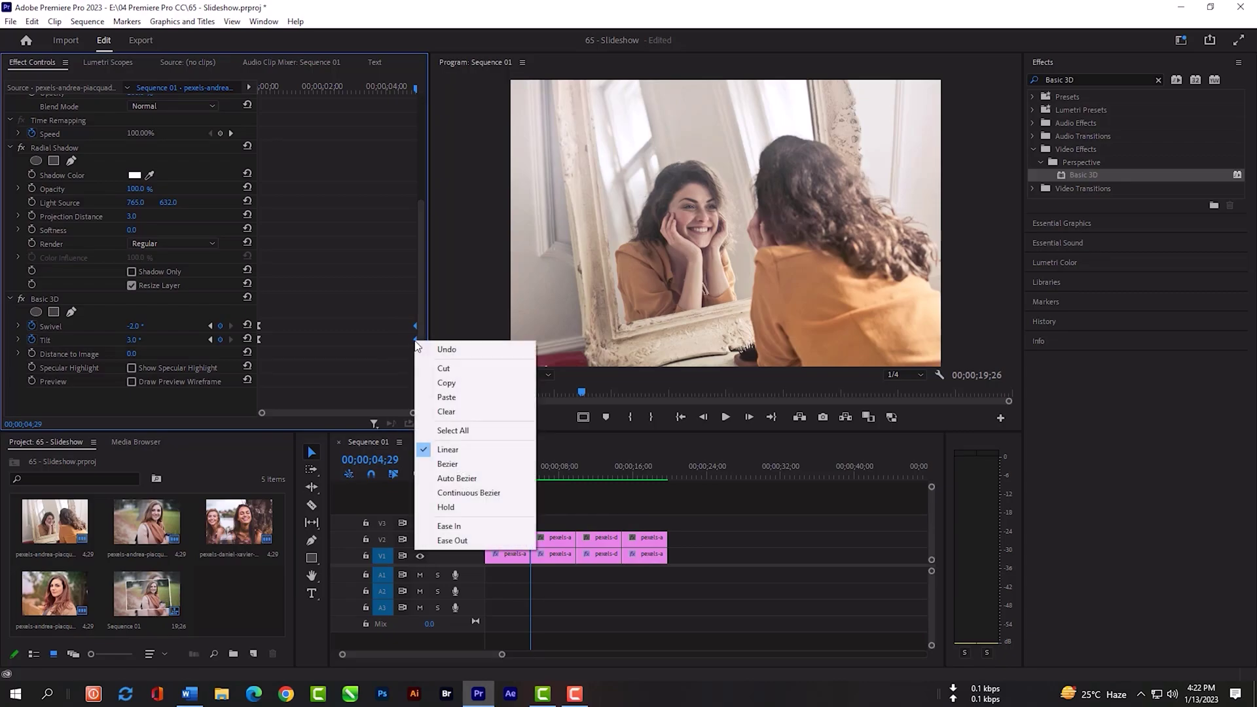
click(452, 525)
click(379, 347)
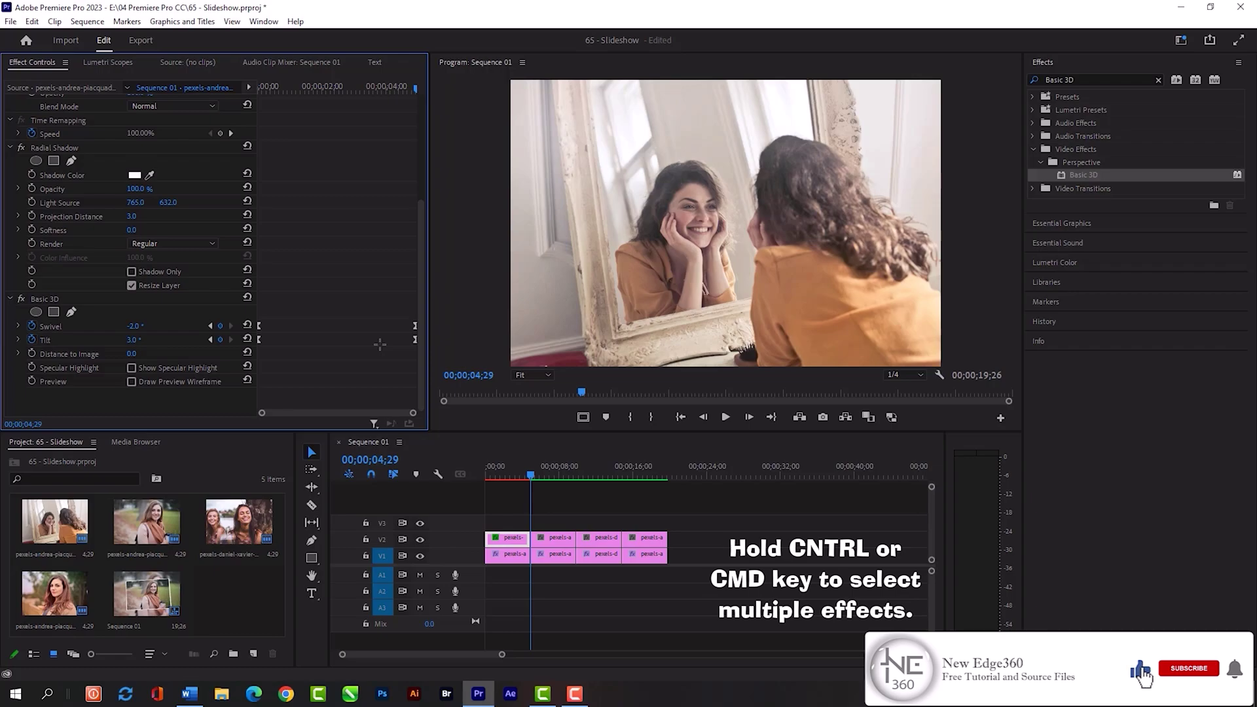
Copy the first photo's Basic 3D, Radial Shadow and Motion effects
click(46, 297)
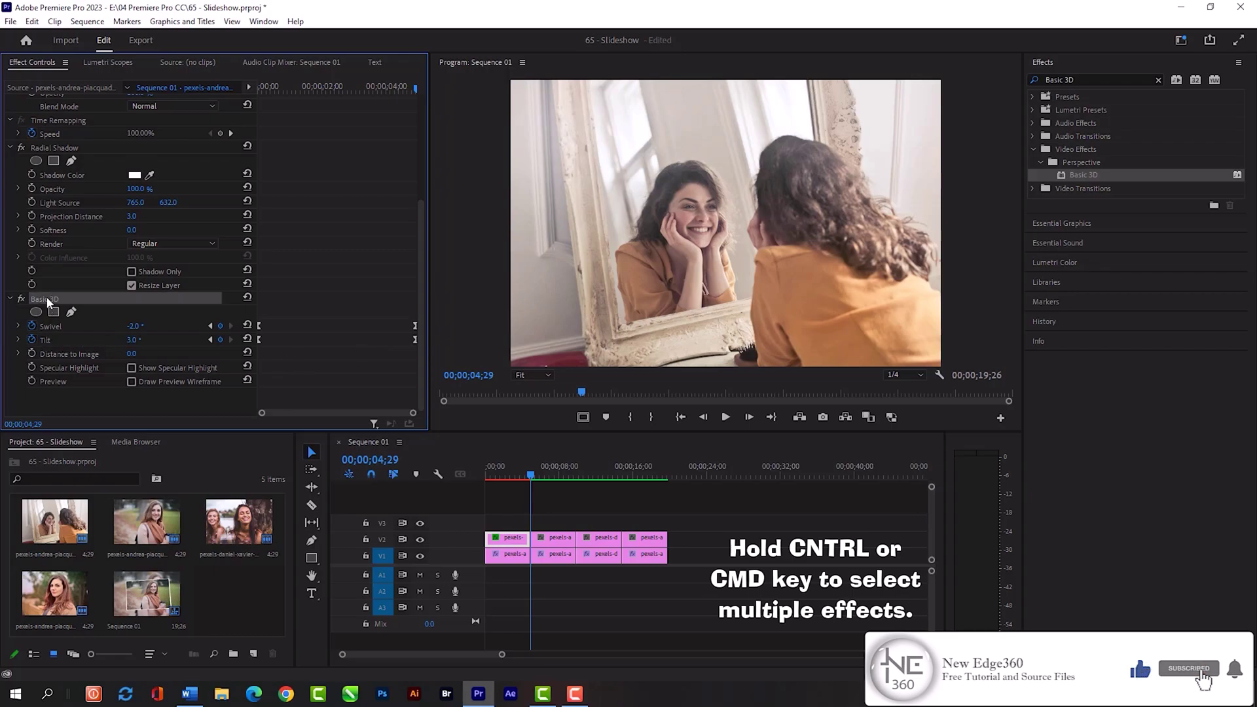
ctrl+click(76, 148)
drag(421, 237, 422, 127)
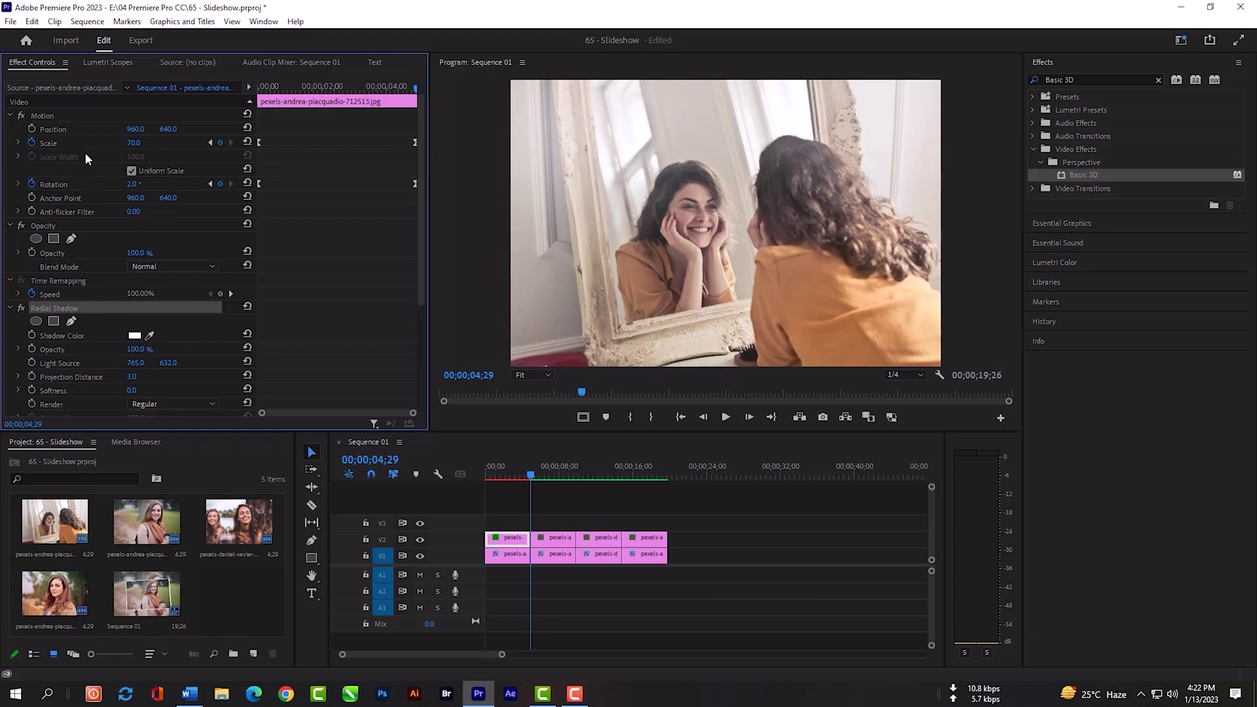
click(51, 116)
right_click(51, 116)
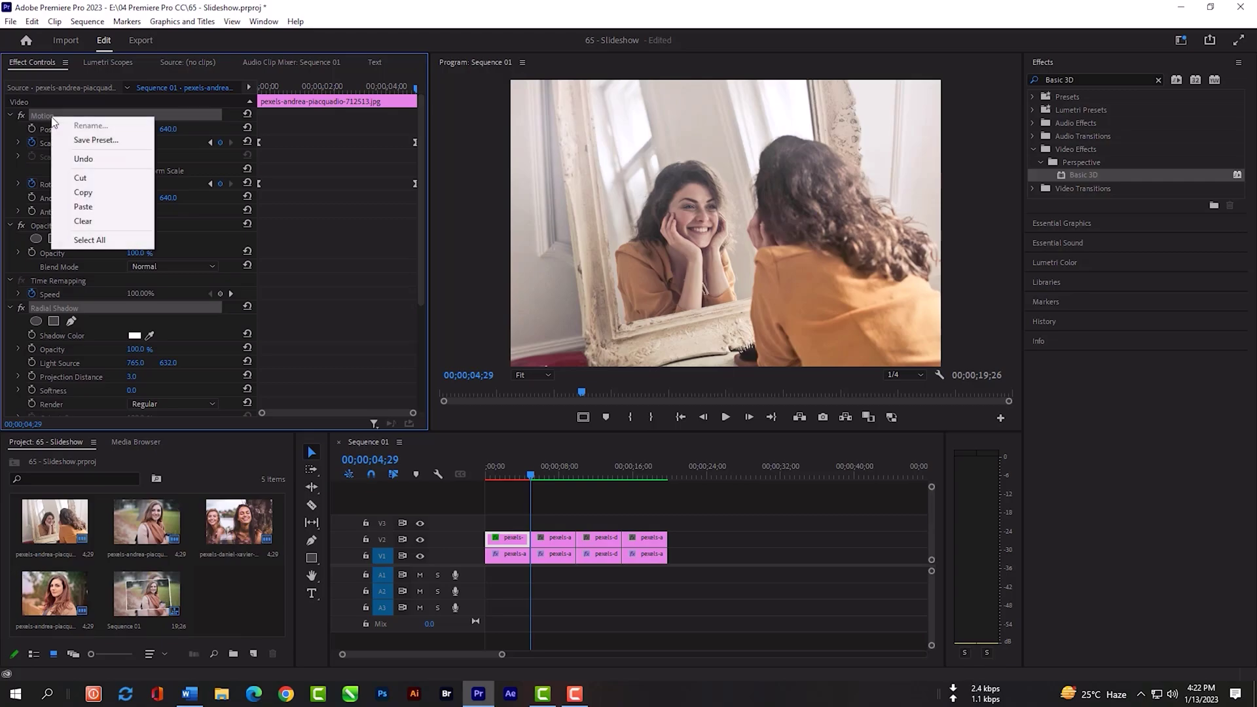
click(100, 196)
Paste the effects onto the other V2 photo clips and play the sequence from the start
drag(705, 532, 551, 541)
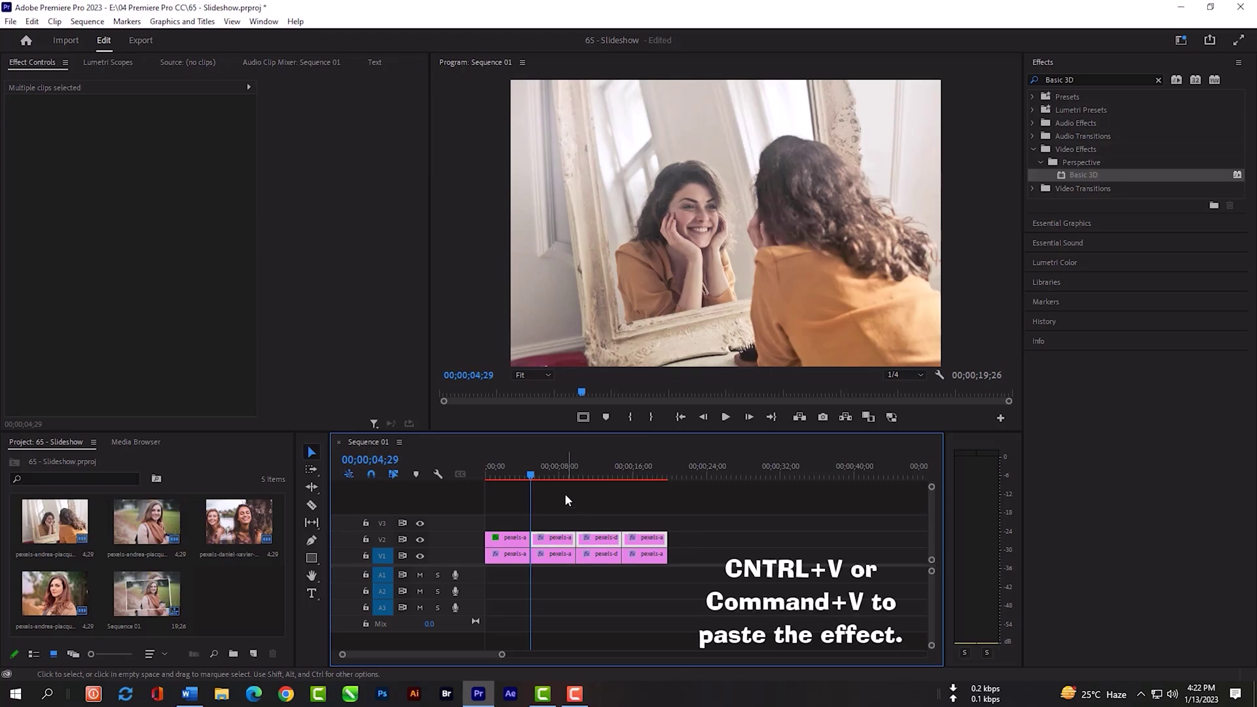
key(ctrl+v)
drag(532, 474, 476, 478)
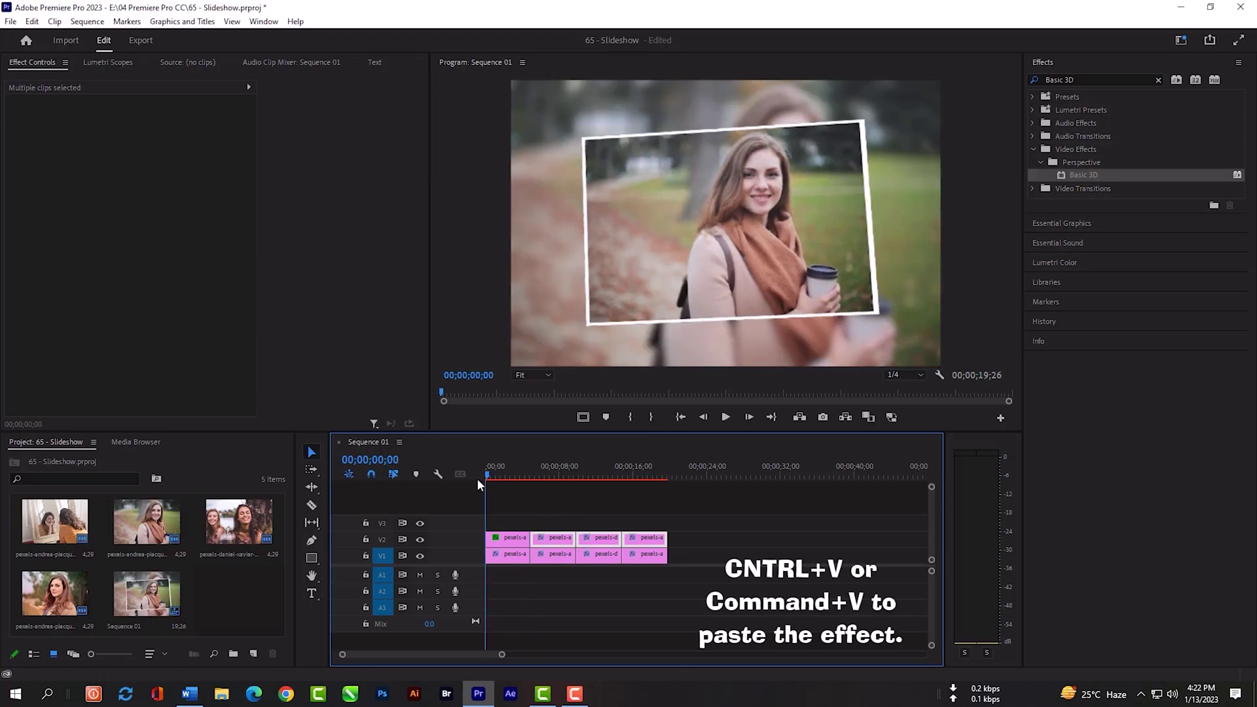
click(599, 513)
key(space)
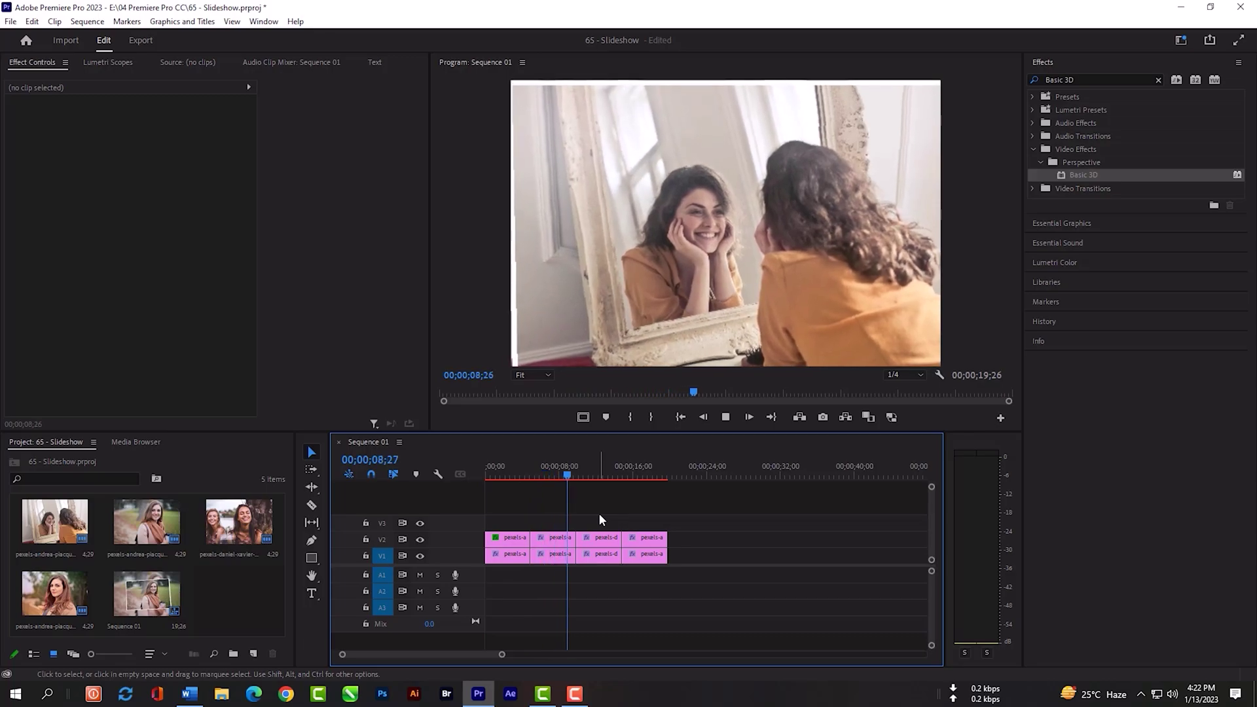
Stop playback and set the second V2 photo's Scale to 65
key(space)
click(549, 540)
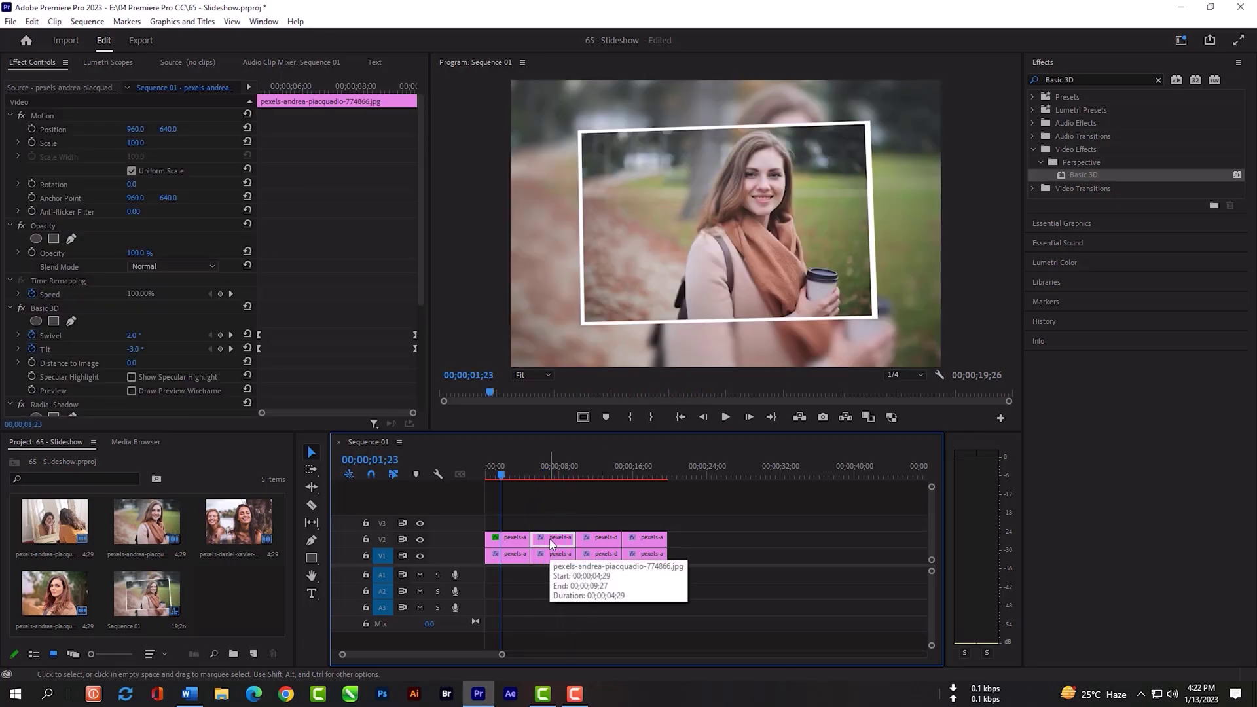
click(552, 470)
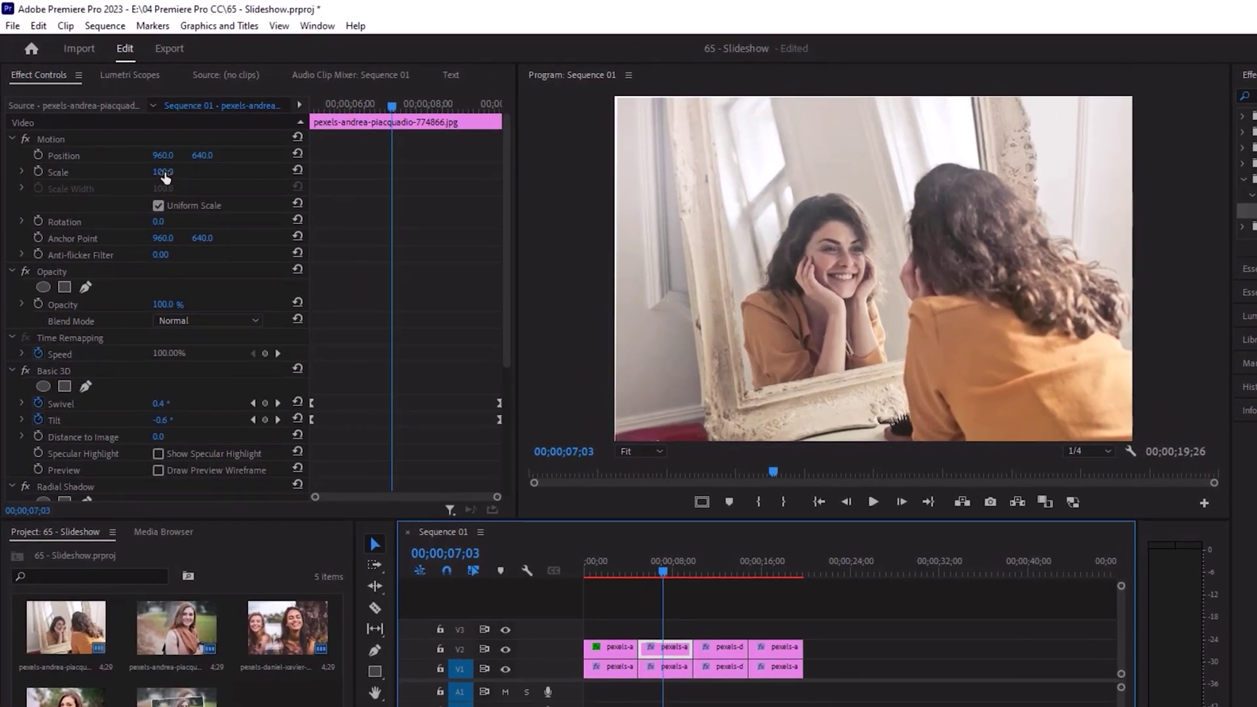
click(163, 172)
text(65)
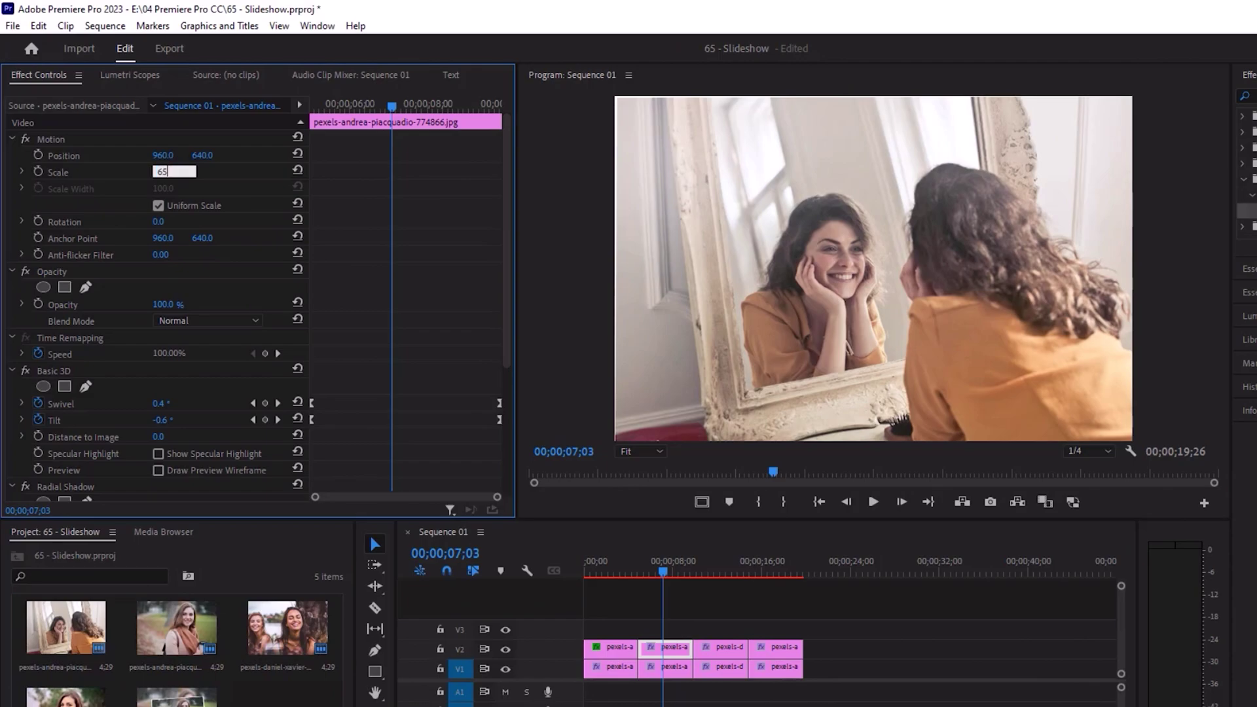
key(Return)
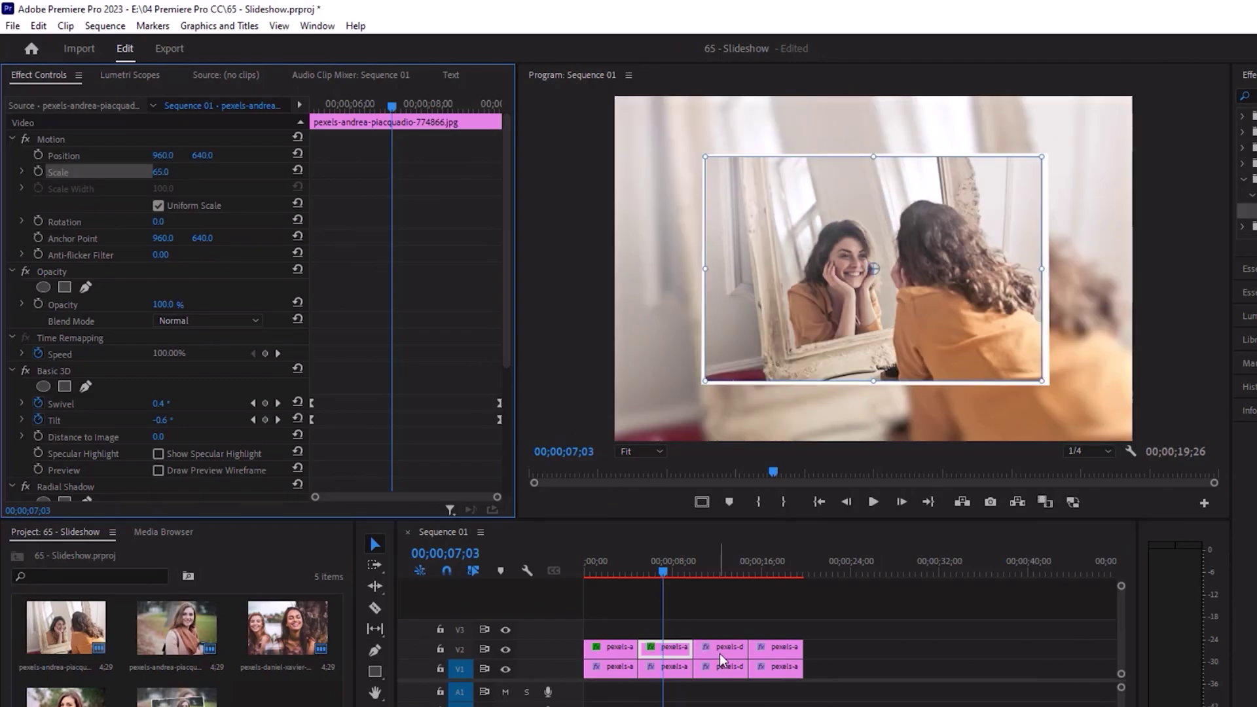
Set Scale to 65 for the third and fourth V2 photos
click(720, 651)
click(718, 571)
click(128, 144)
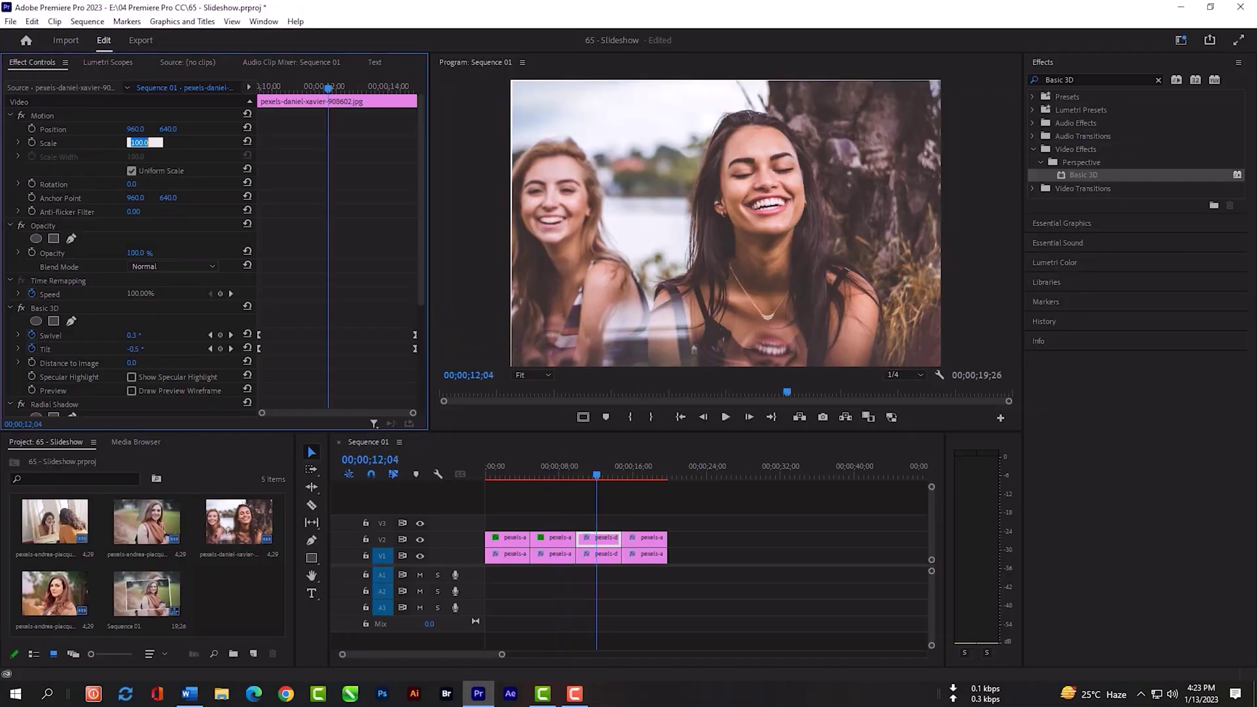
text(65)
key(Return)
click(645, 537)
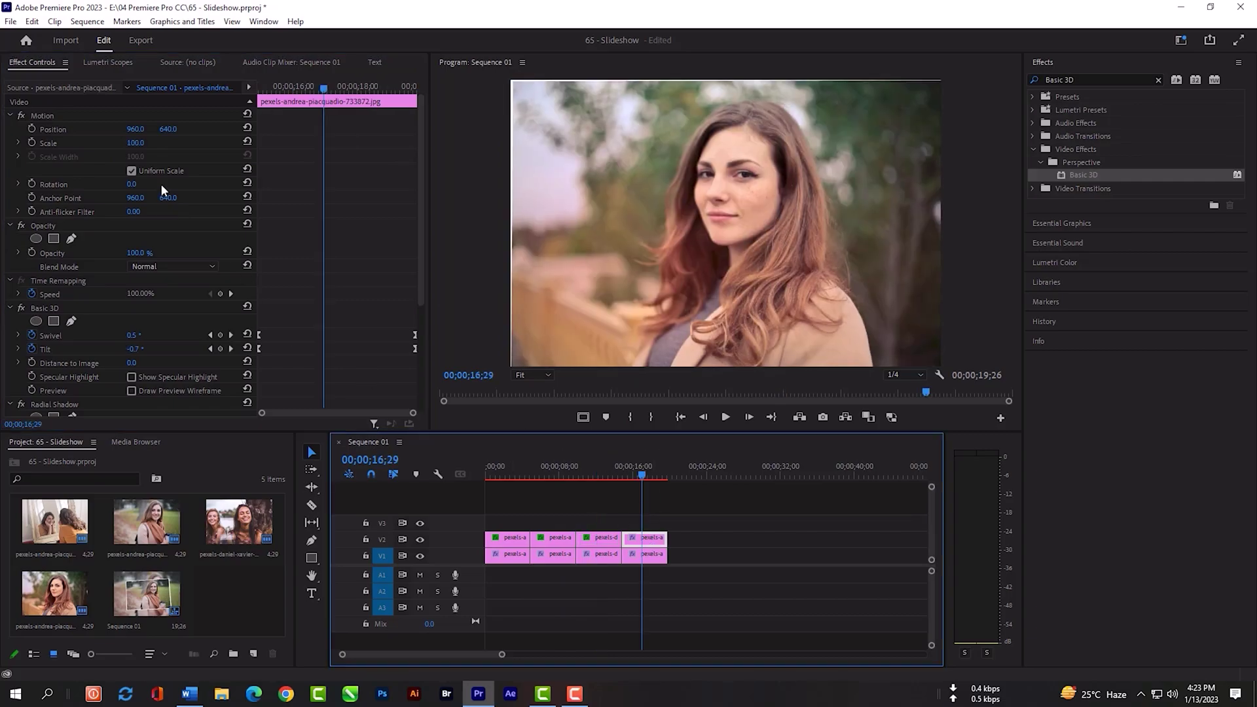
click(160, 183)
text(65)
key(Return)
Return the playhead to the start and select all clips in the sequence
click(630, 516)
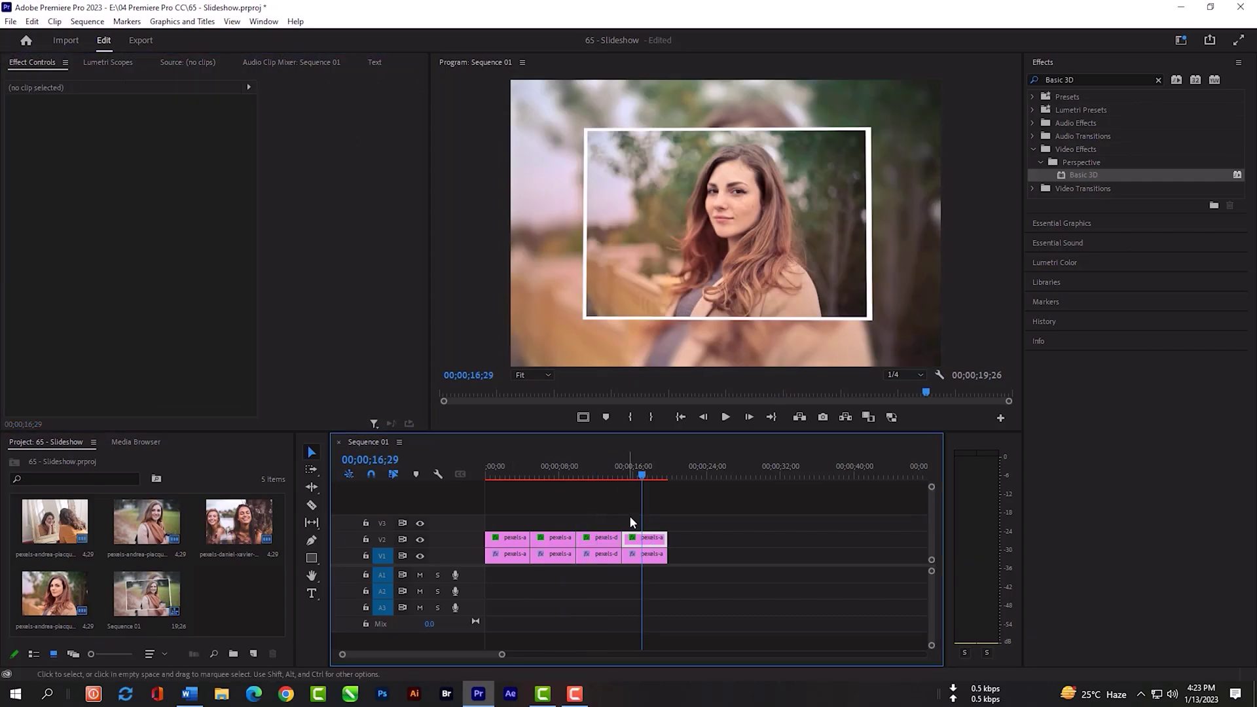
drag(642, 475, 474, 481)
drag(725, 573, 485, 527)
Render previews In to Out for Sequence 01 and play the framed slideshow
click(99, 21)
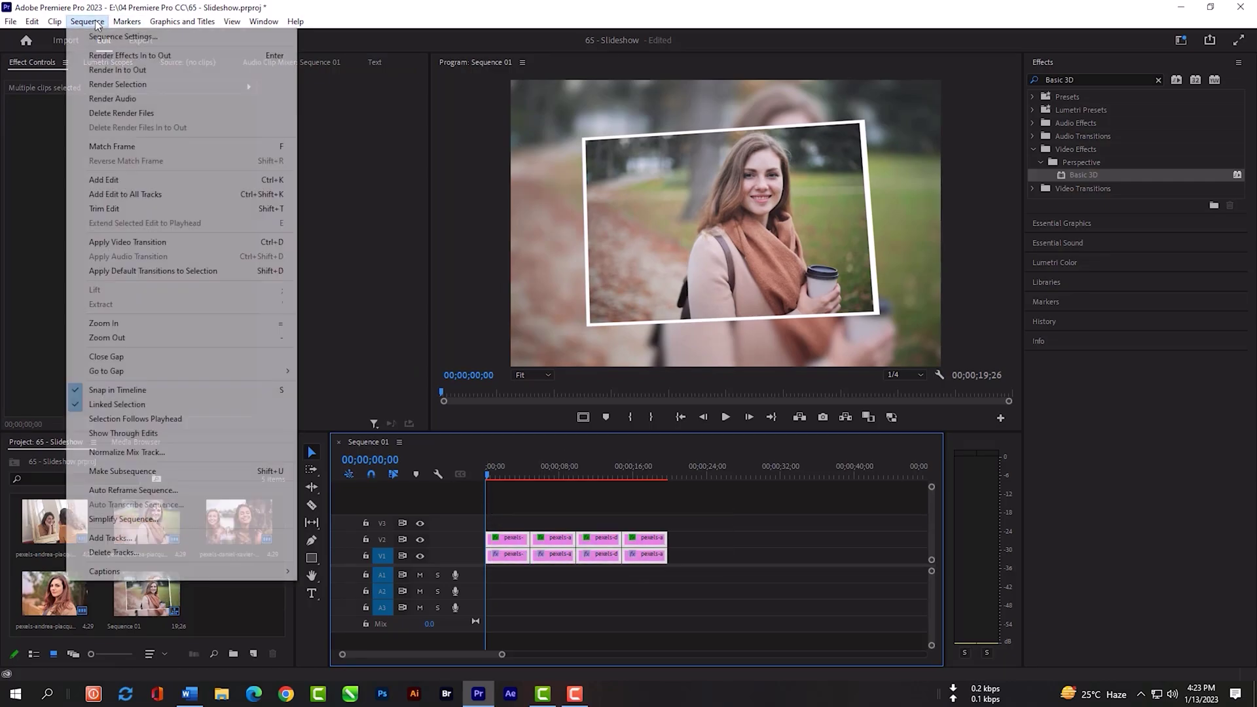
click(105, 71)
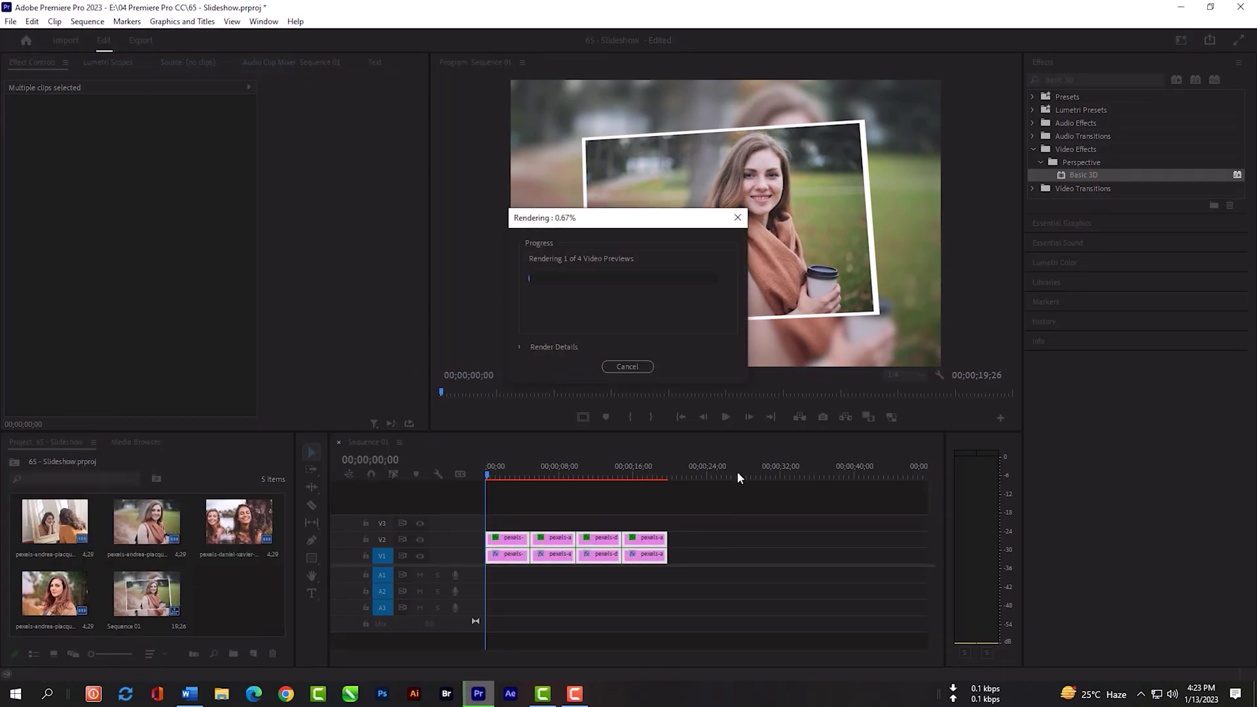
click(548, 470)
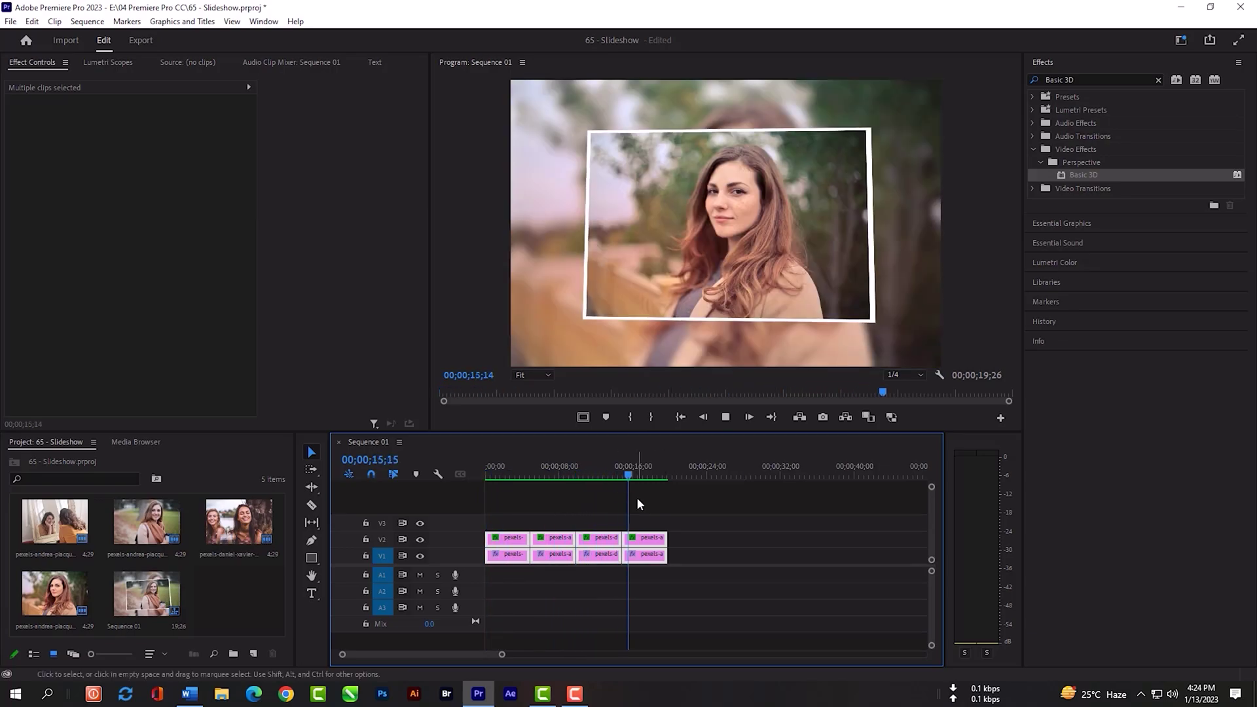
click(668, 515)
Place Slide transitions at the three cuts between the V2 photos
click(1088, 80)
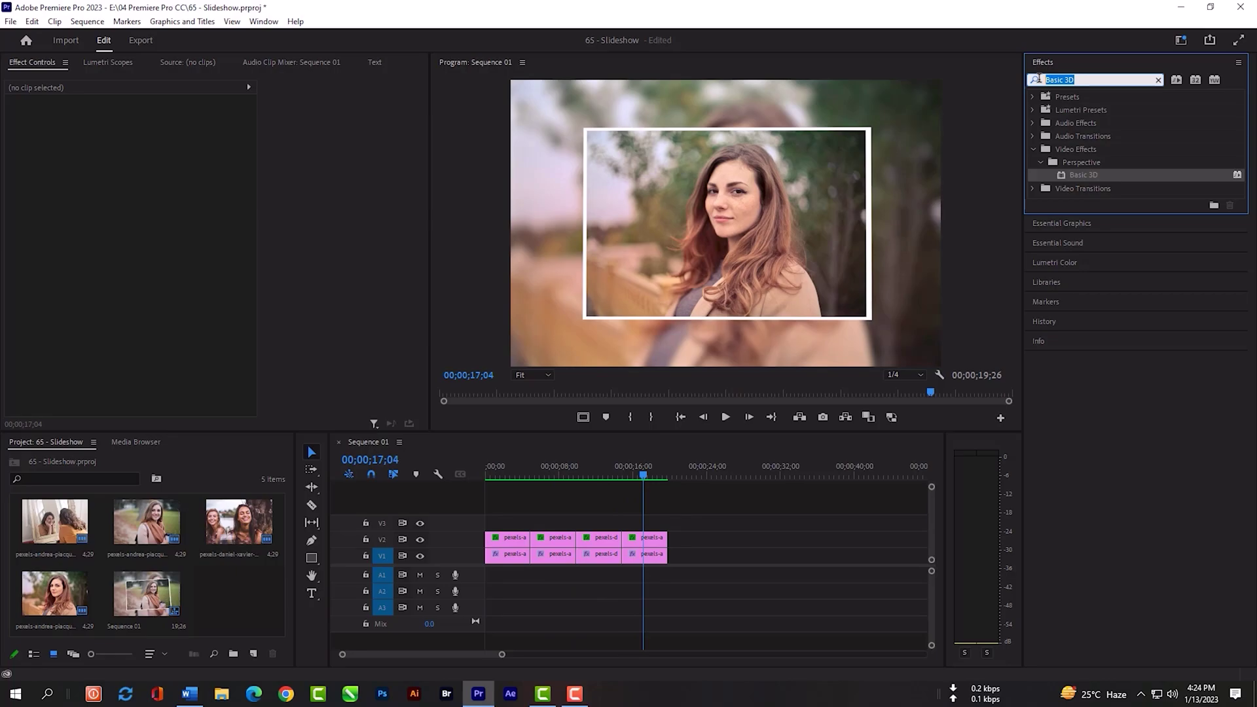
text(Slide)
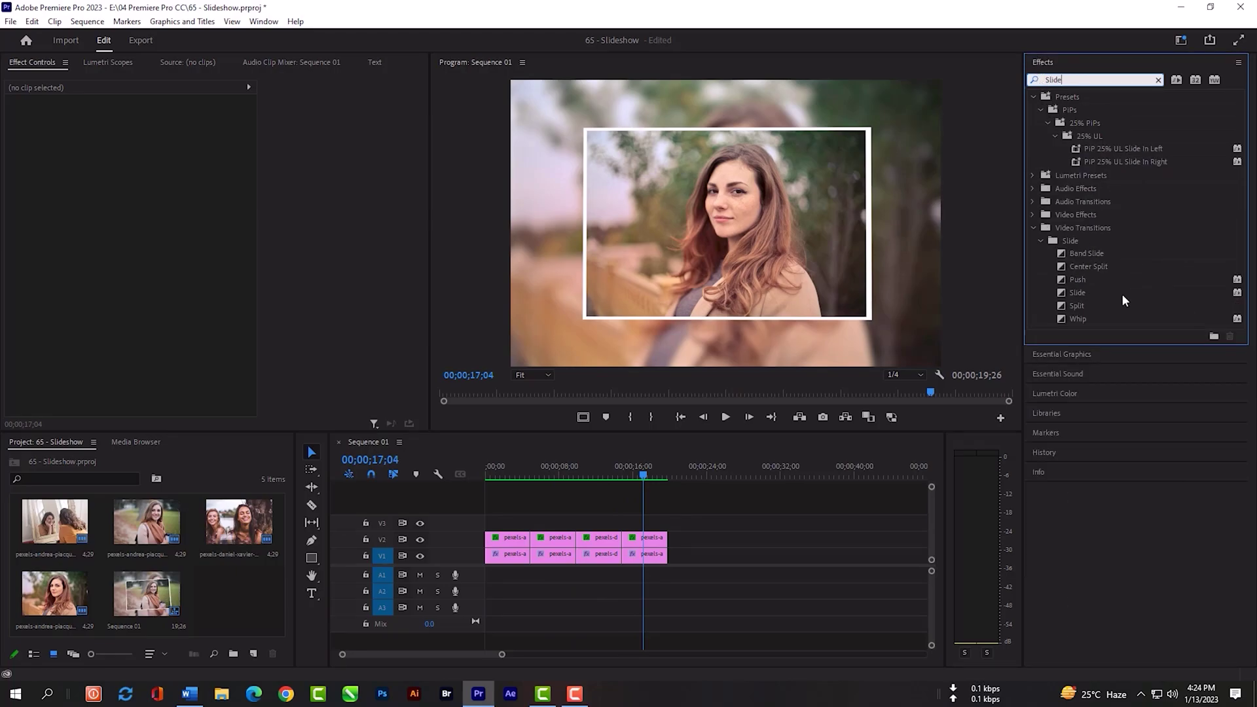
click(1083, 294)
drag(1083, 292, 530, 539)
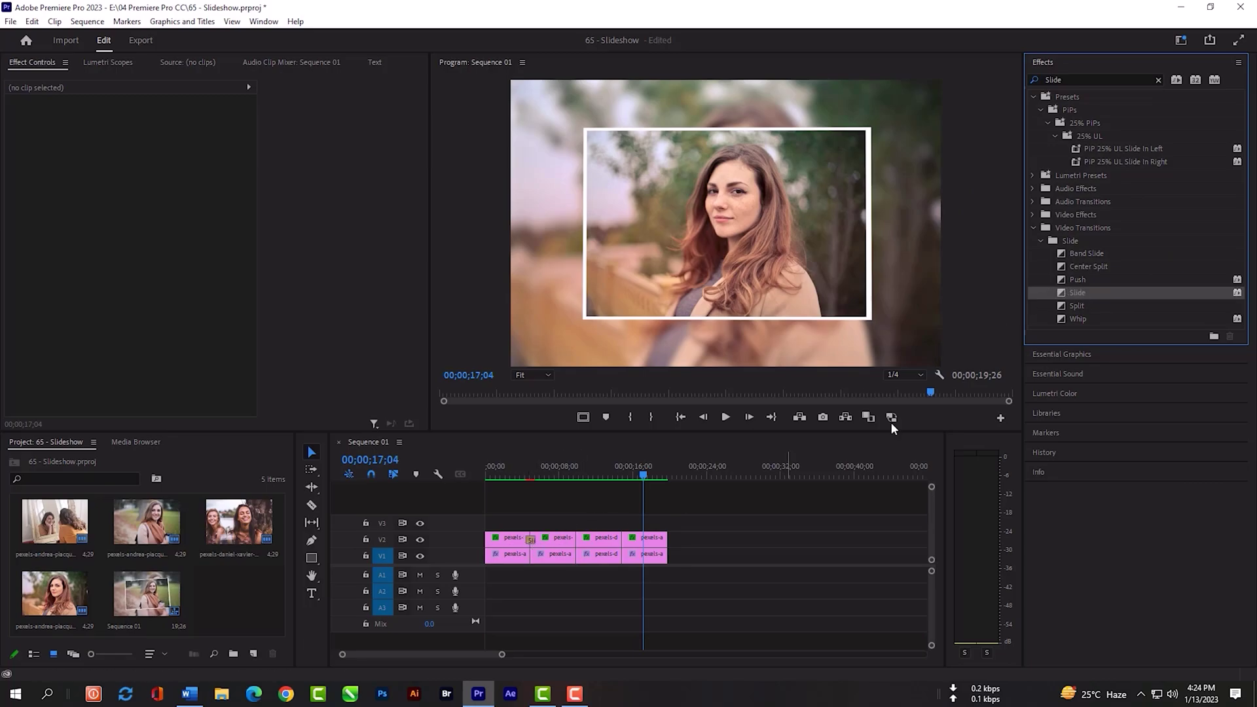
drag(847, 382, 576, 540)
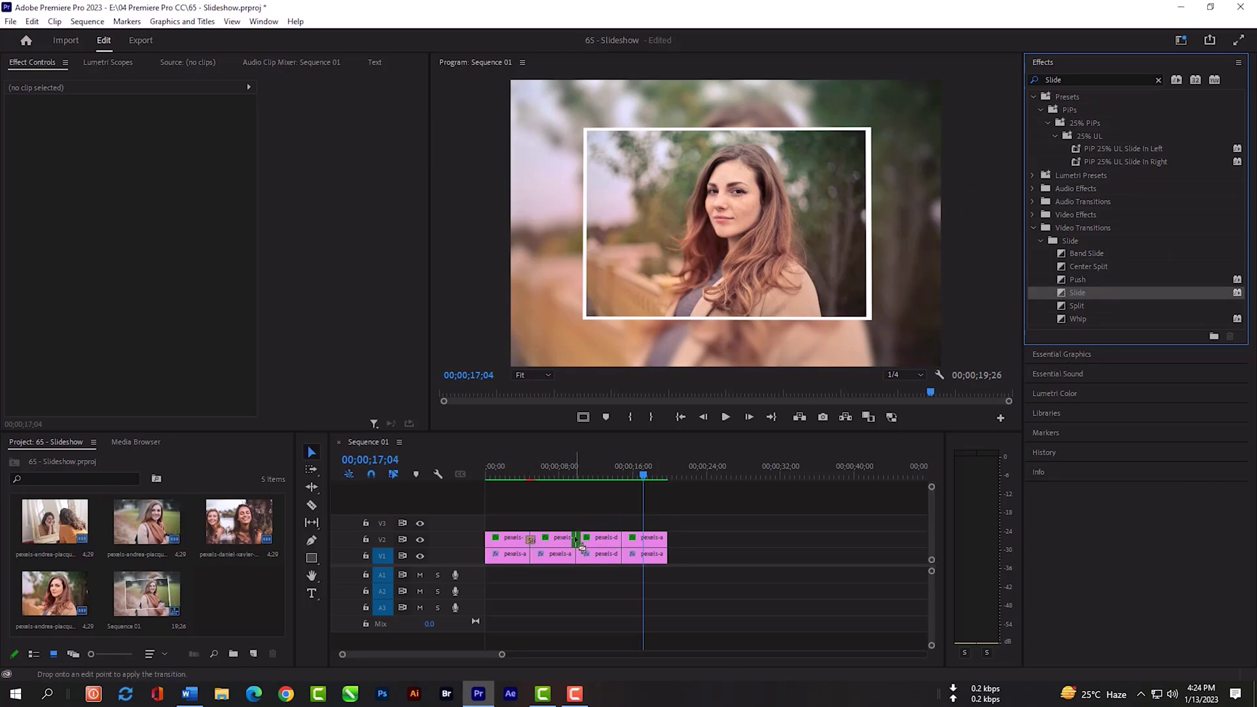
drag(1074, 293, 622, 539)
Play across the first and second transitions to preview the Slide effect
click(522, 477)
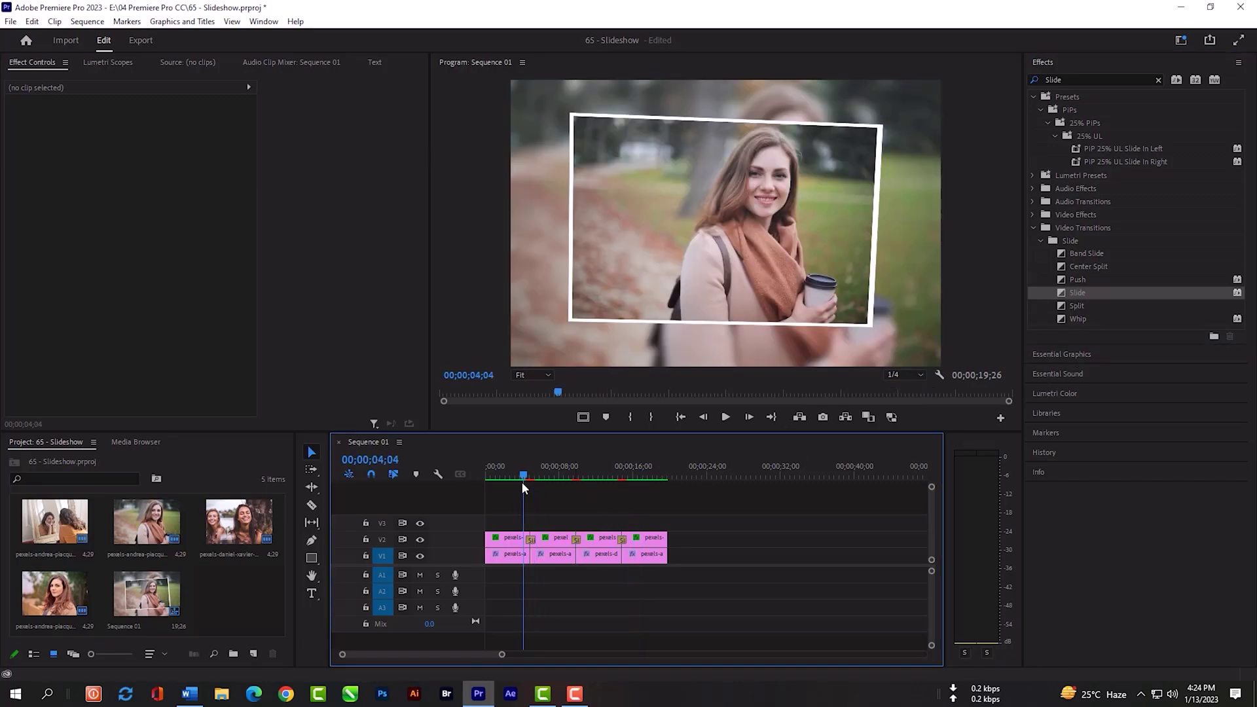
key(space)
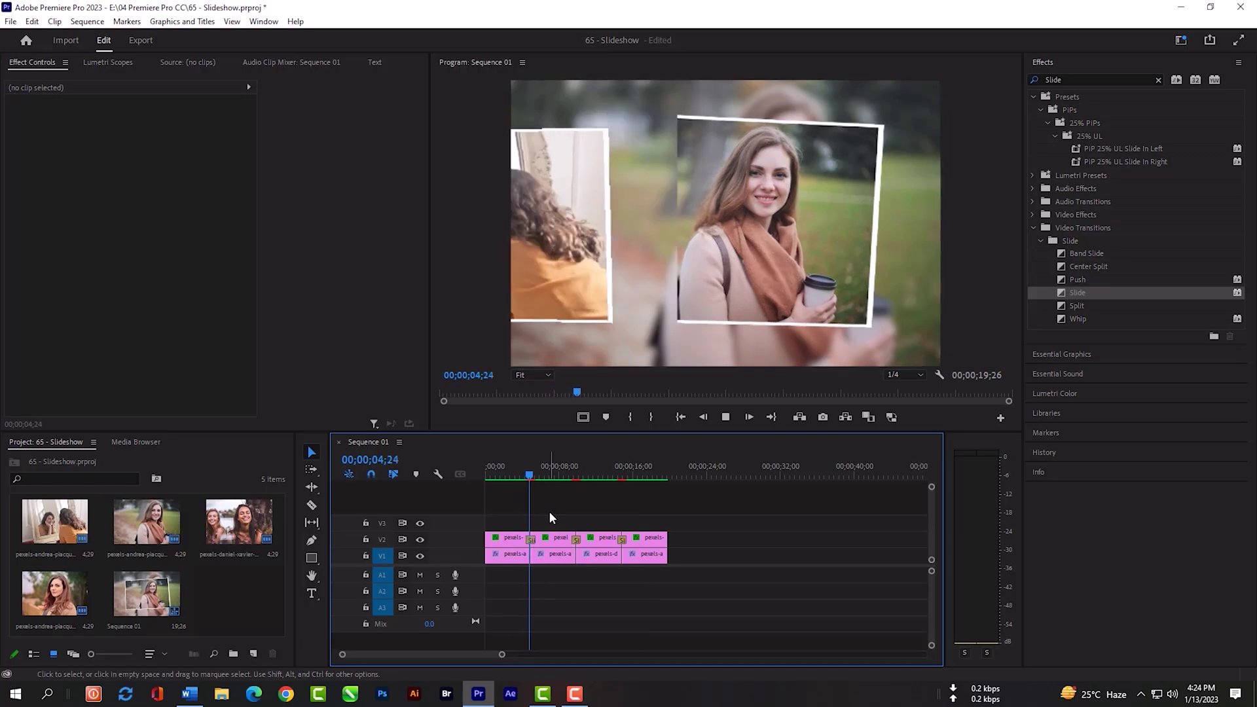
key(space)
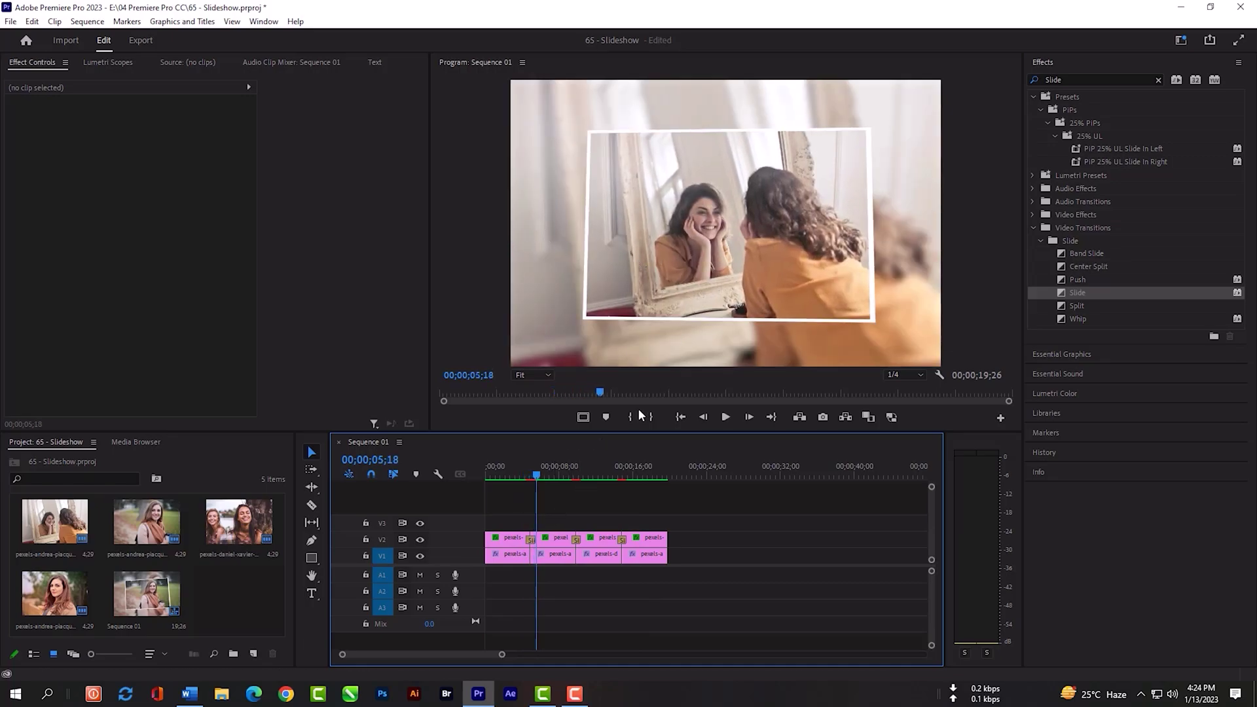
click(568, 473)
key(space)
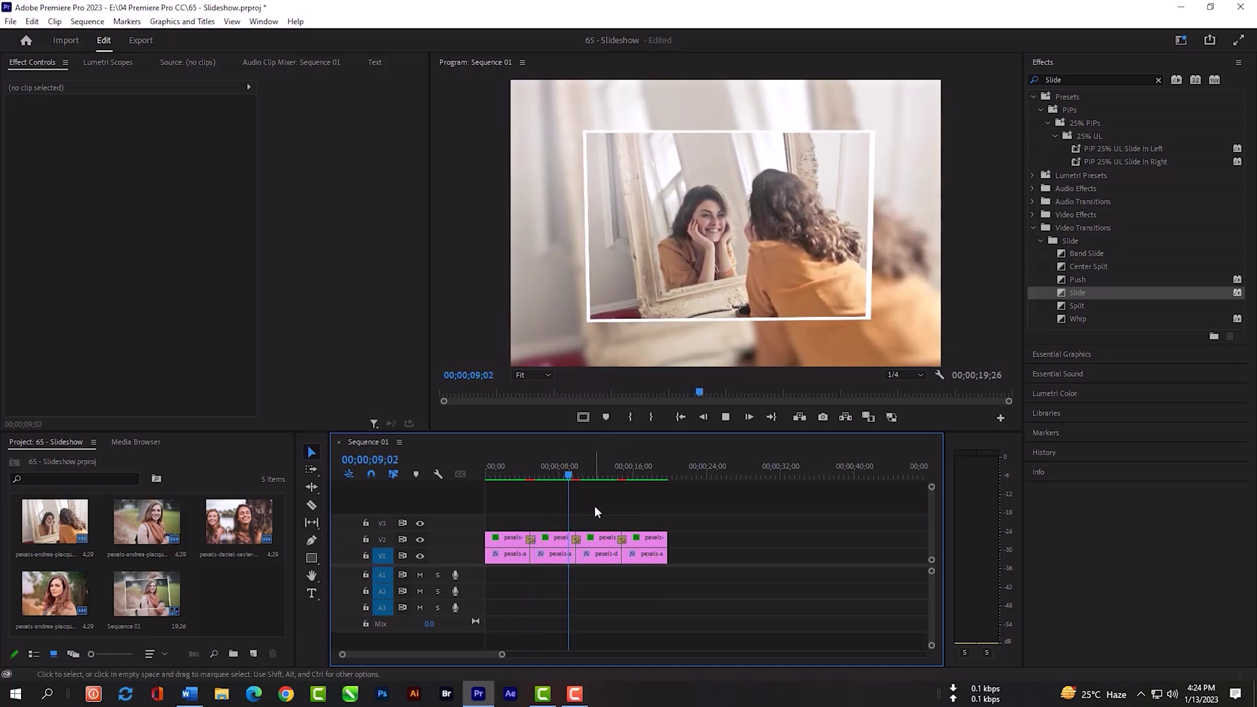
key(space)
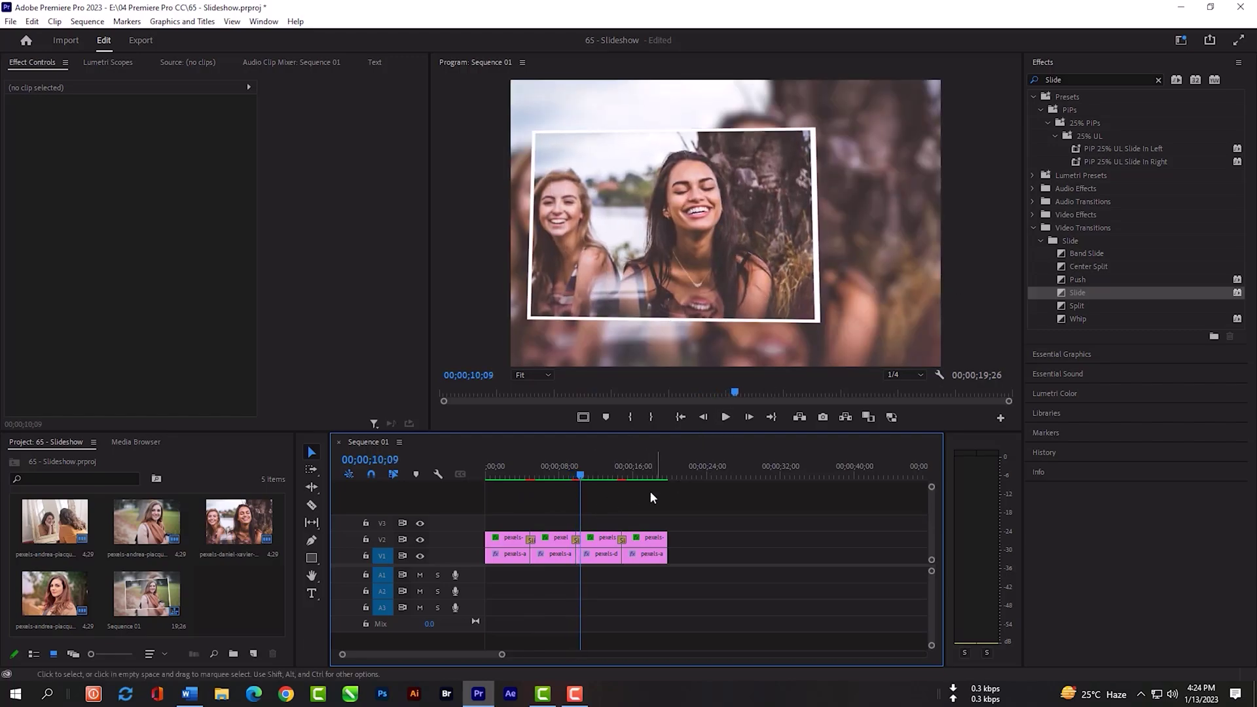
drag(582, 473, 568, 473)
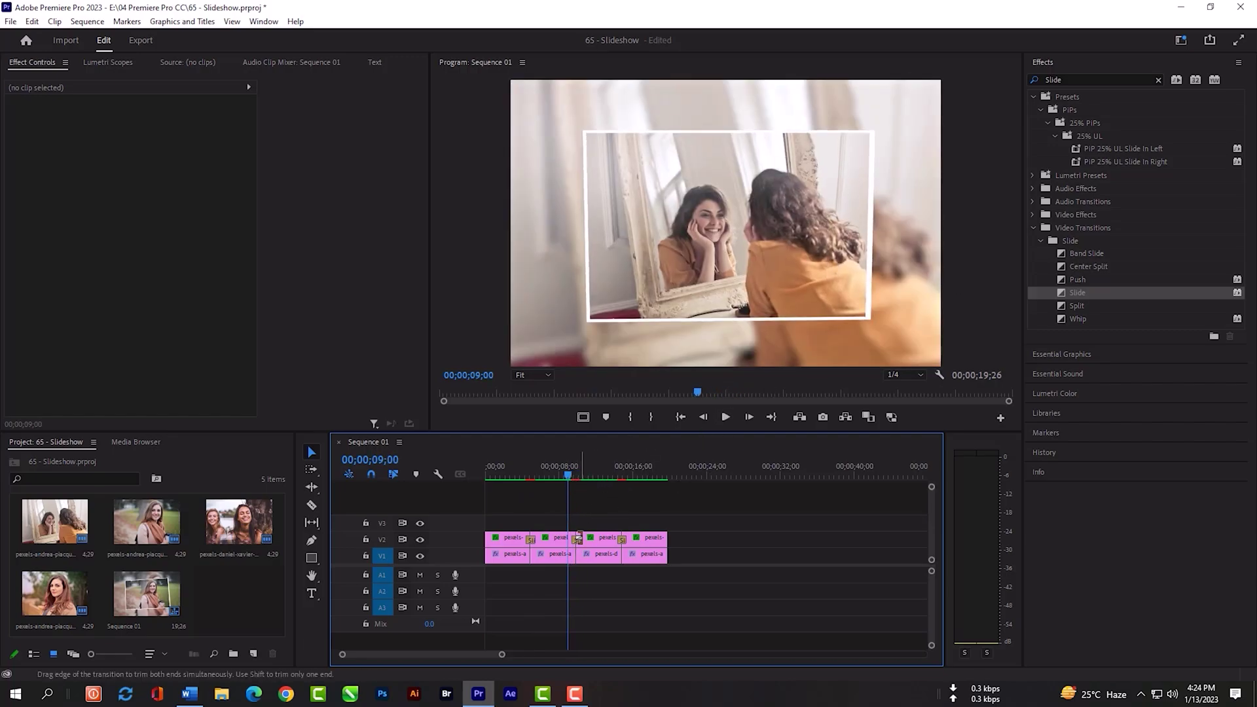
click(577, 538)
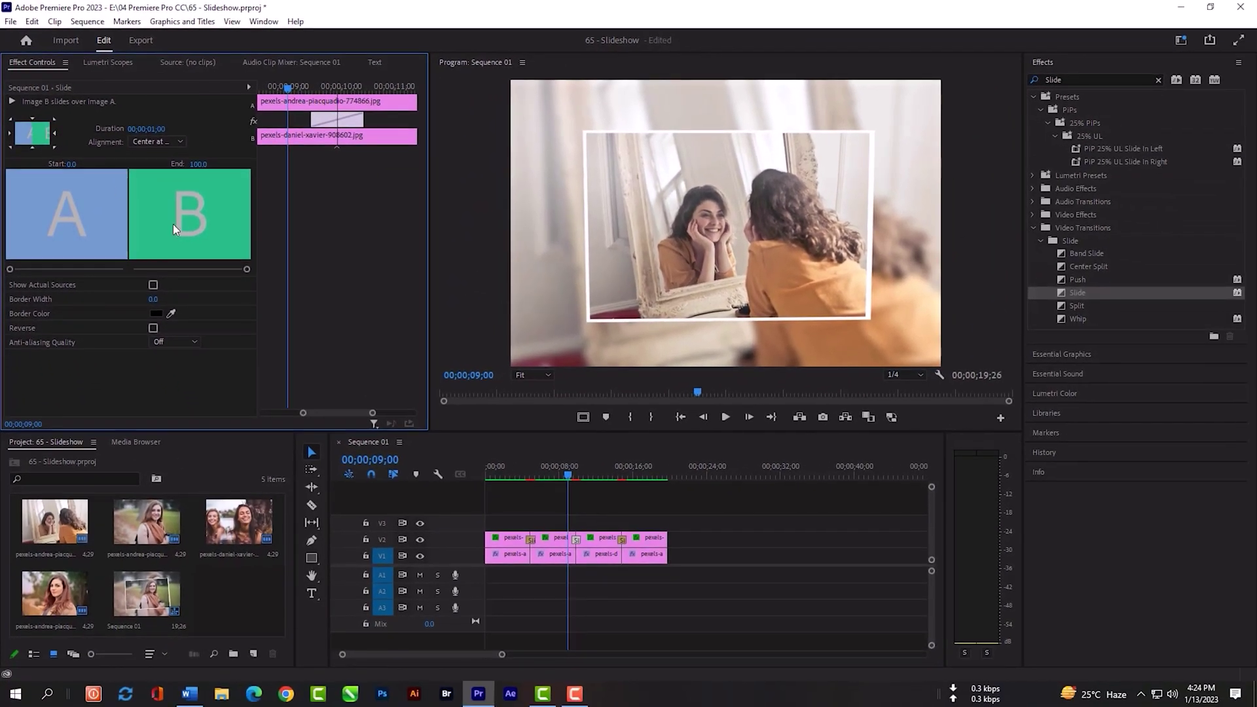
key(space)
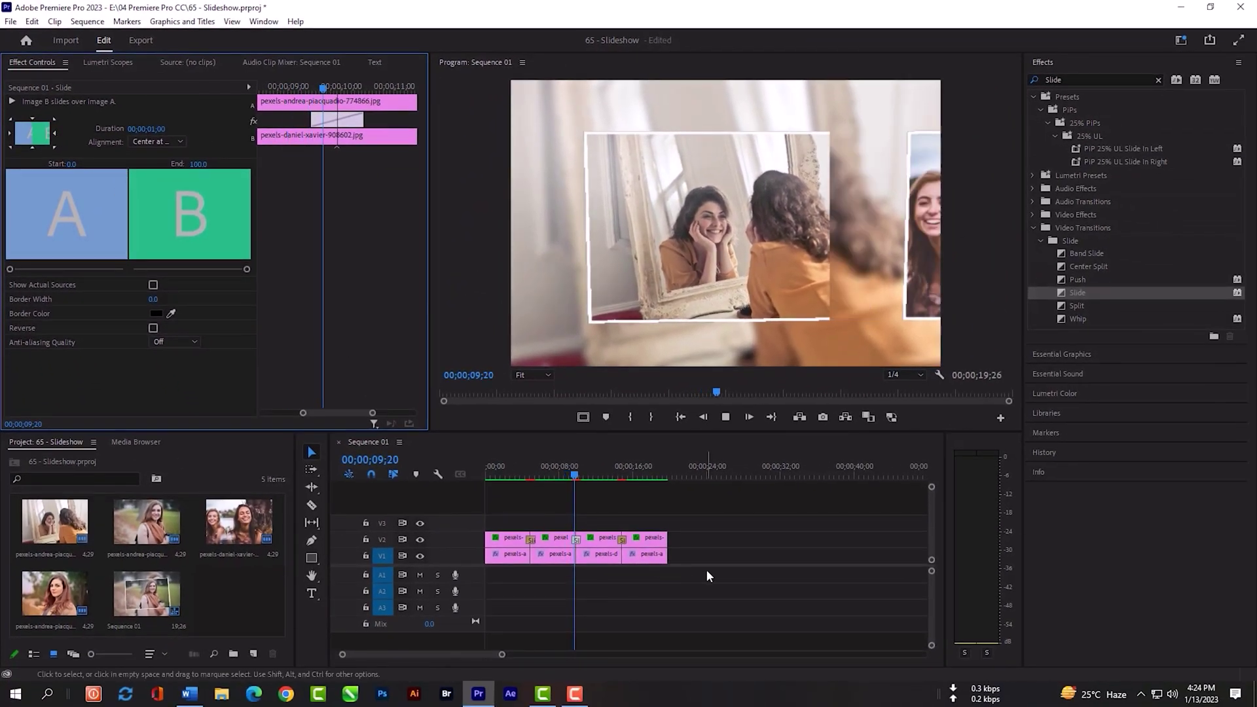
key(space)
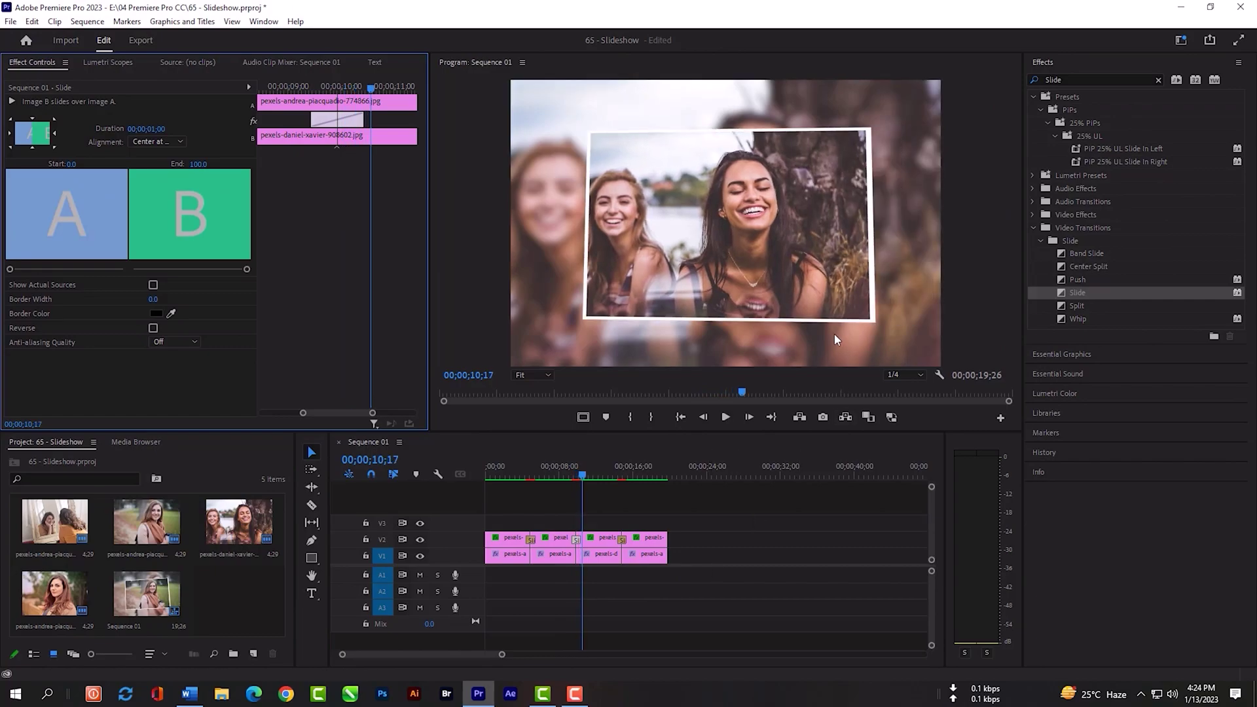
click(620, 541)
click(621, 474)
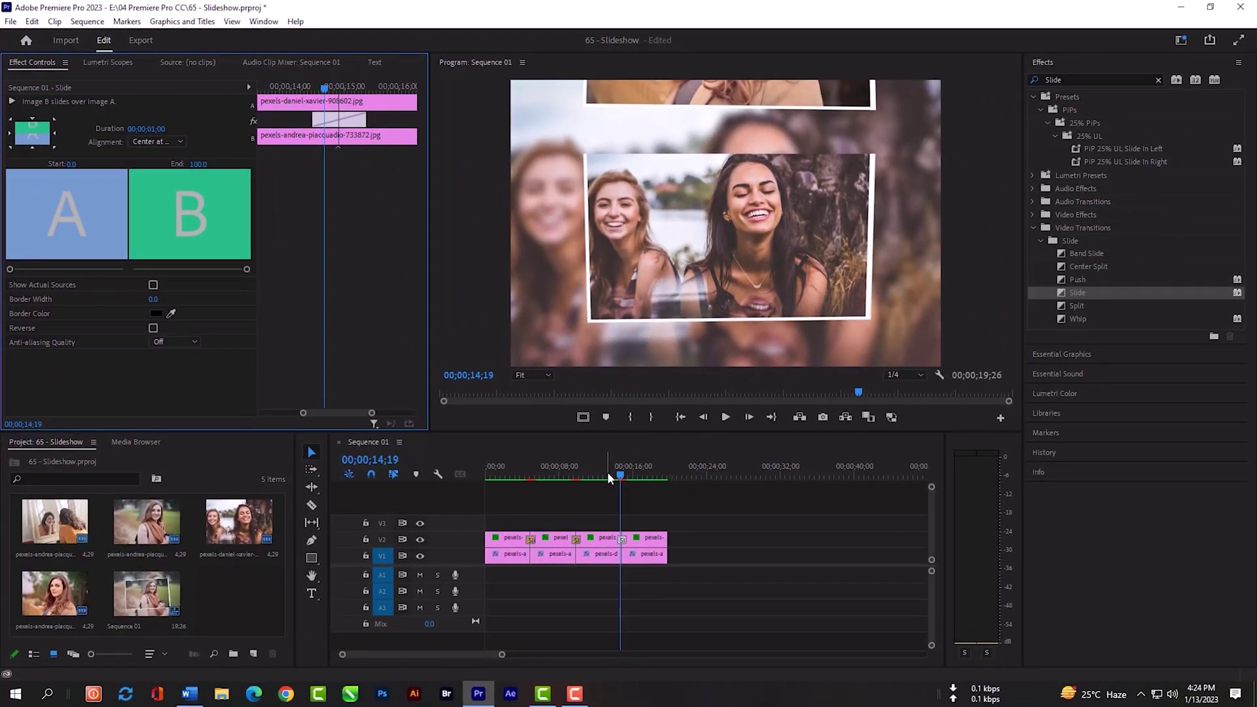
click(609, 473)
key(space)
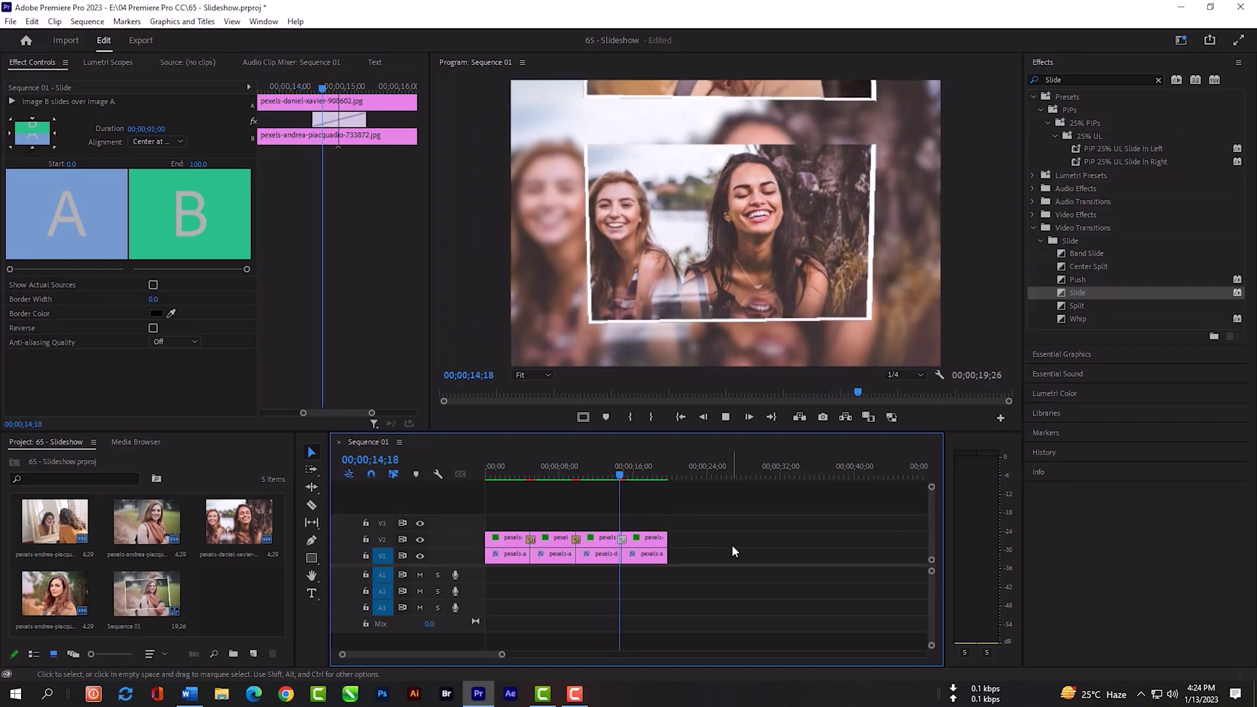
key(space)
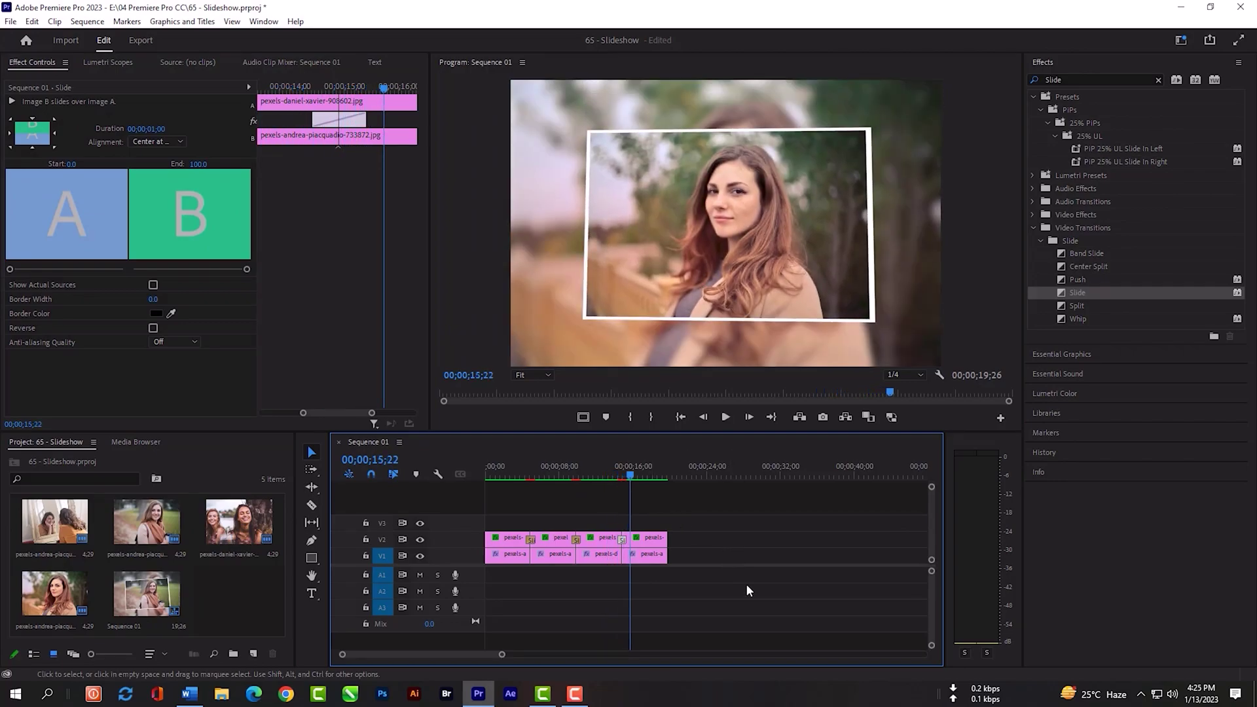
click(728, 558)
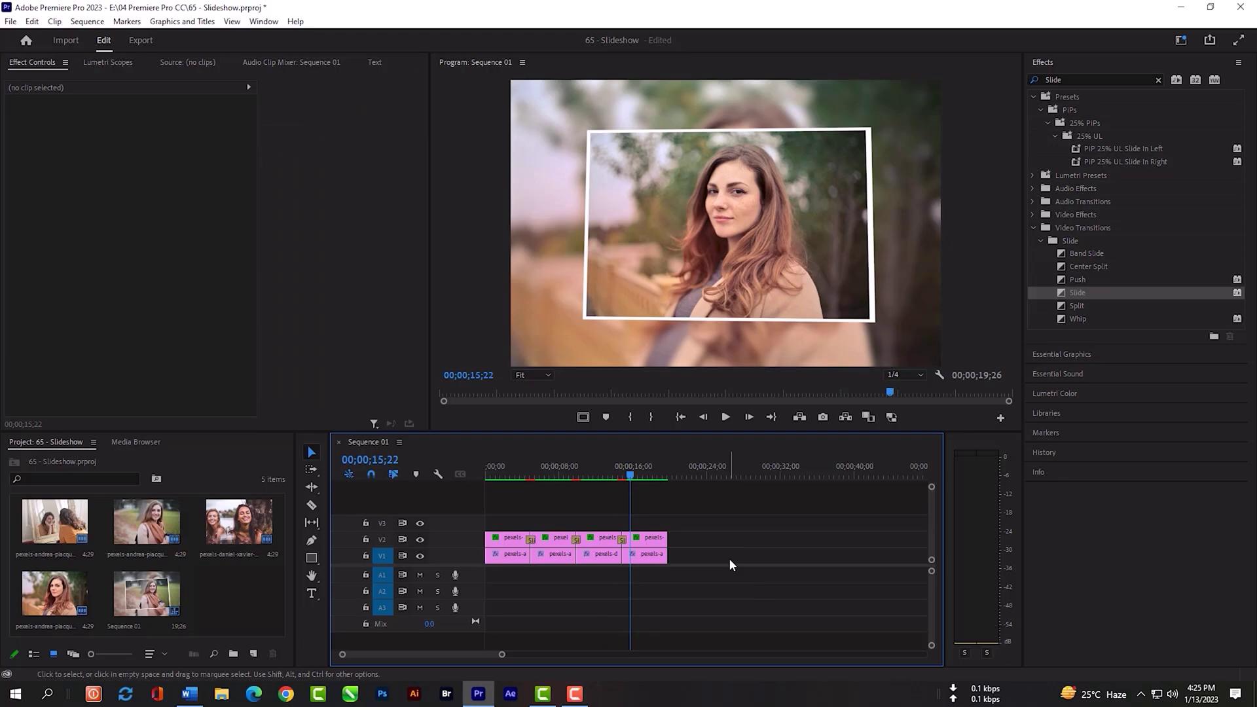
At the sequence start, type the title 'You Are My Life' above the first photo
click(628, 478)
drag(616, 476, 473, 477)
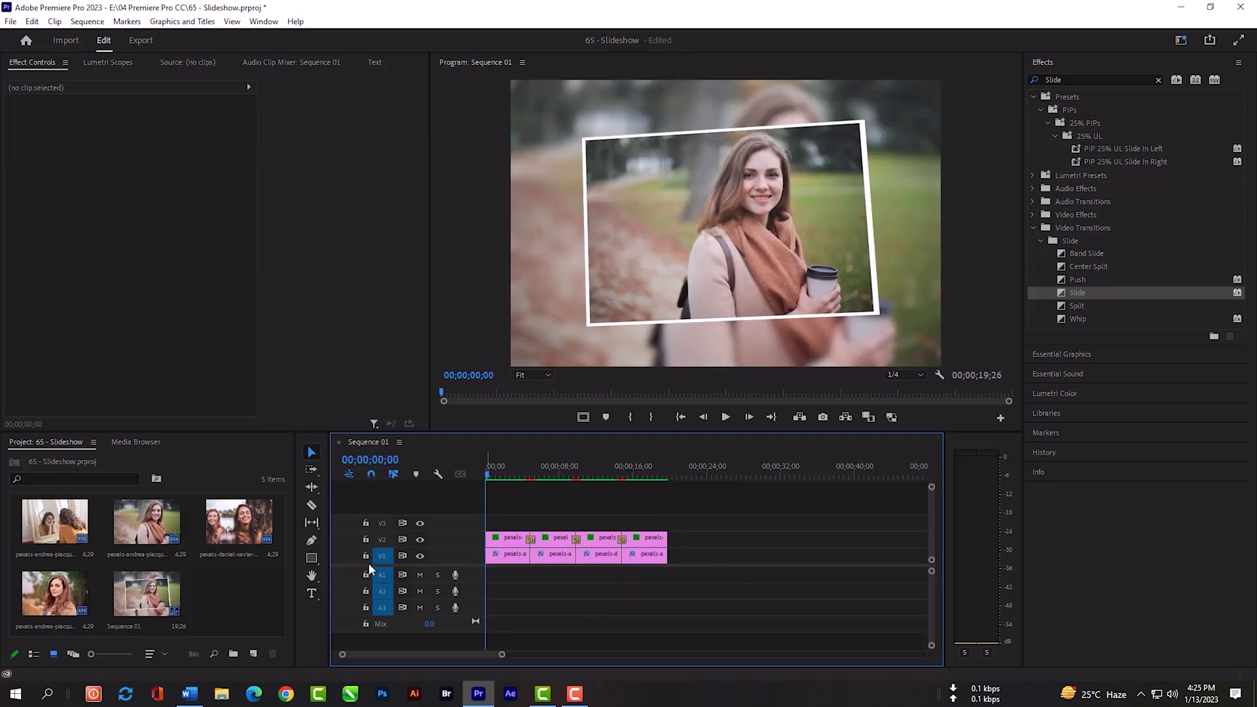
click(312, 593)
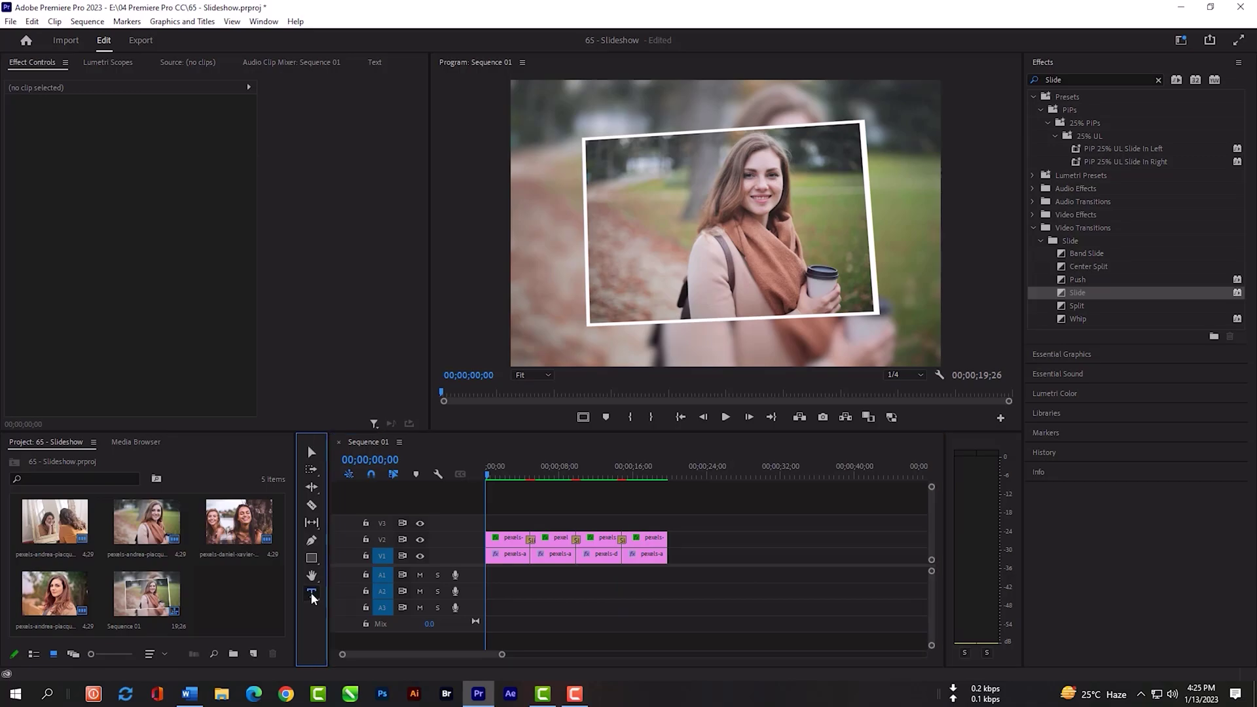
click(570, 152)
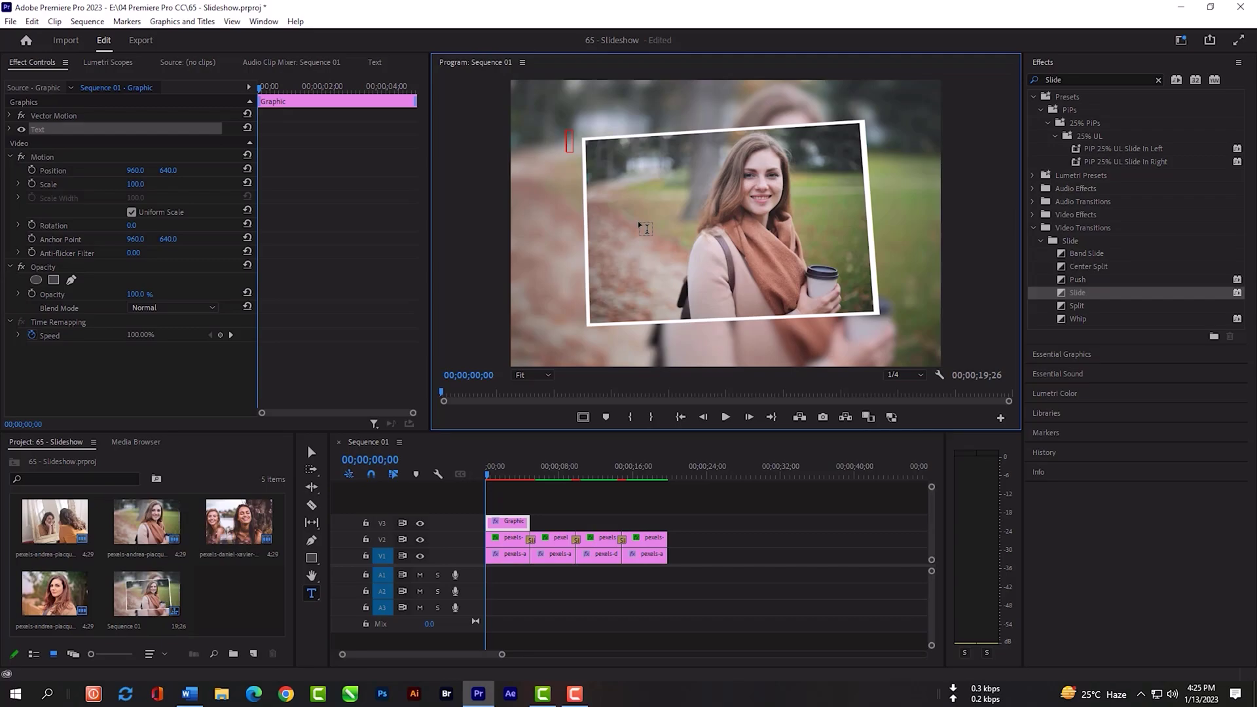
text(Yo)
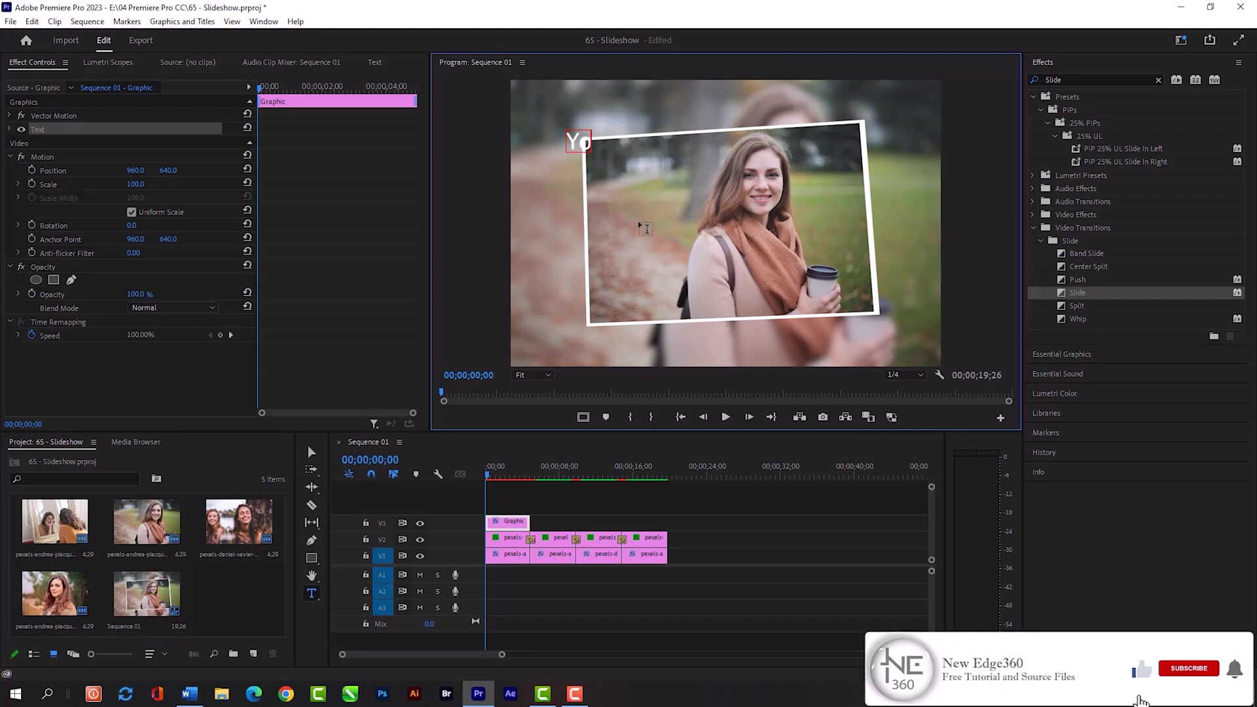
text(u Are M)
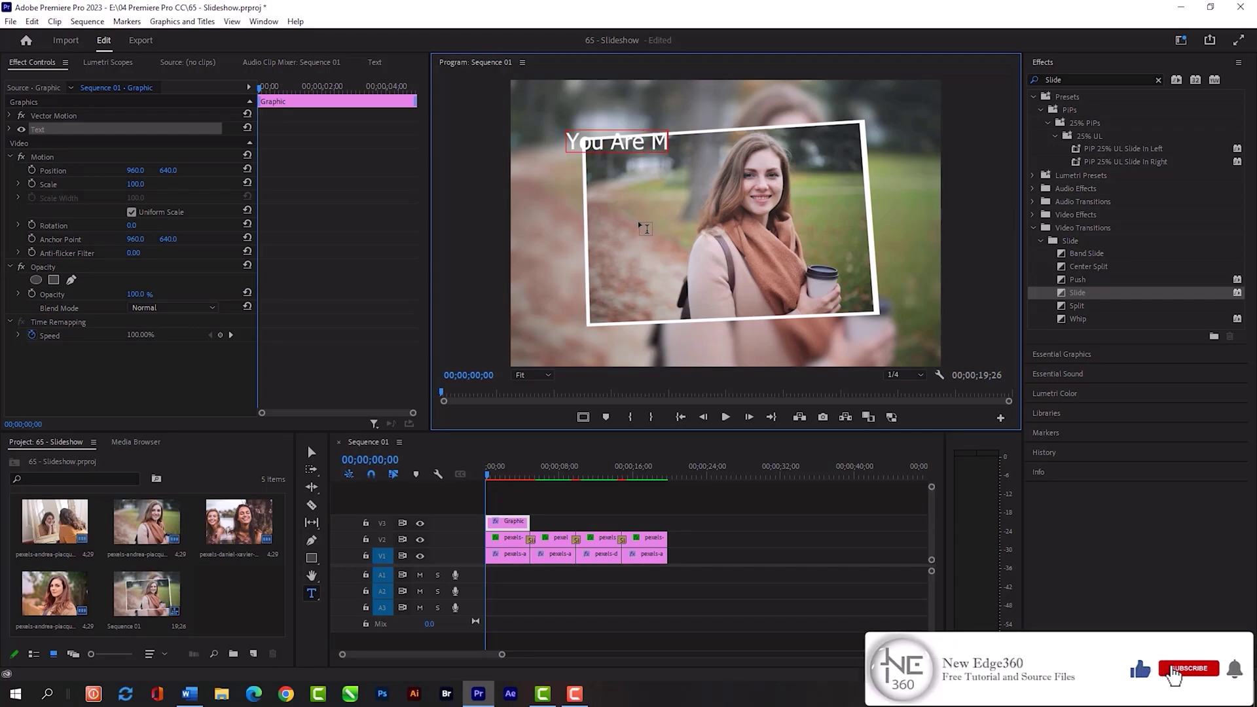
text(y Life!)
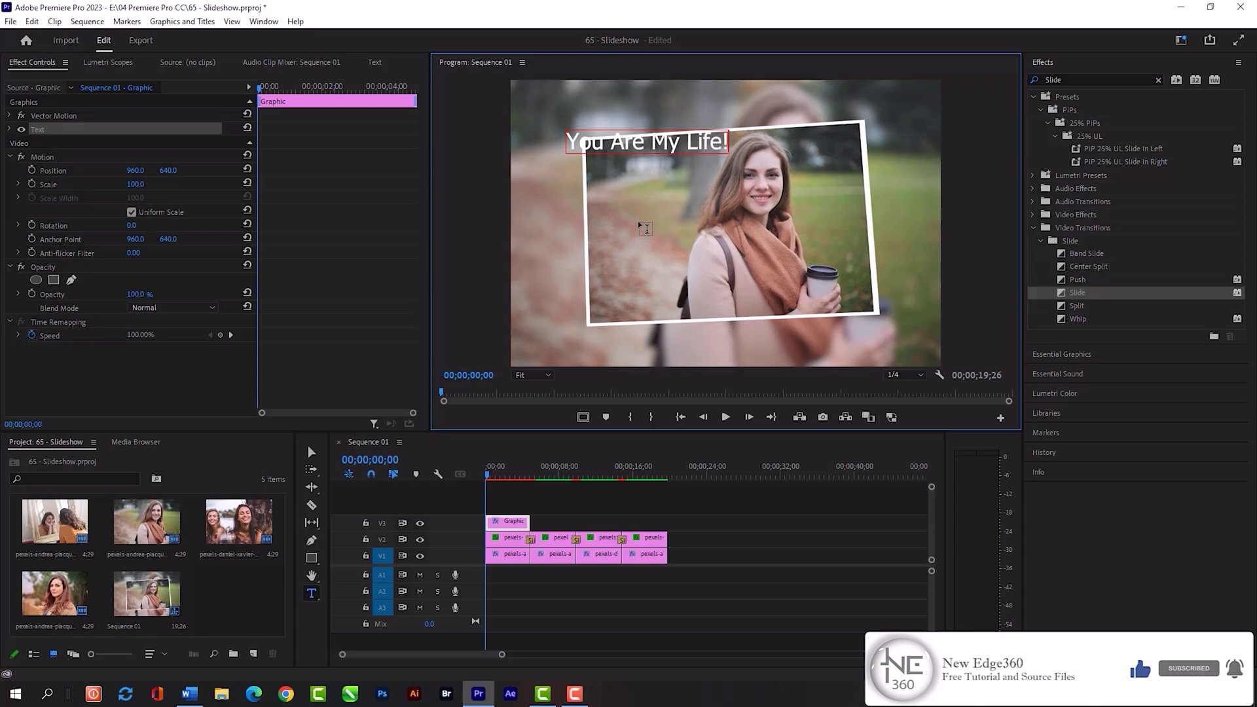
key(ctrl+a)
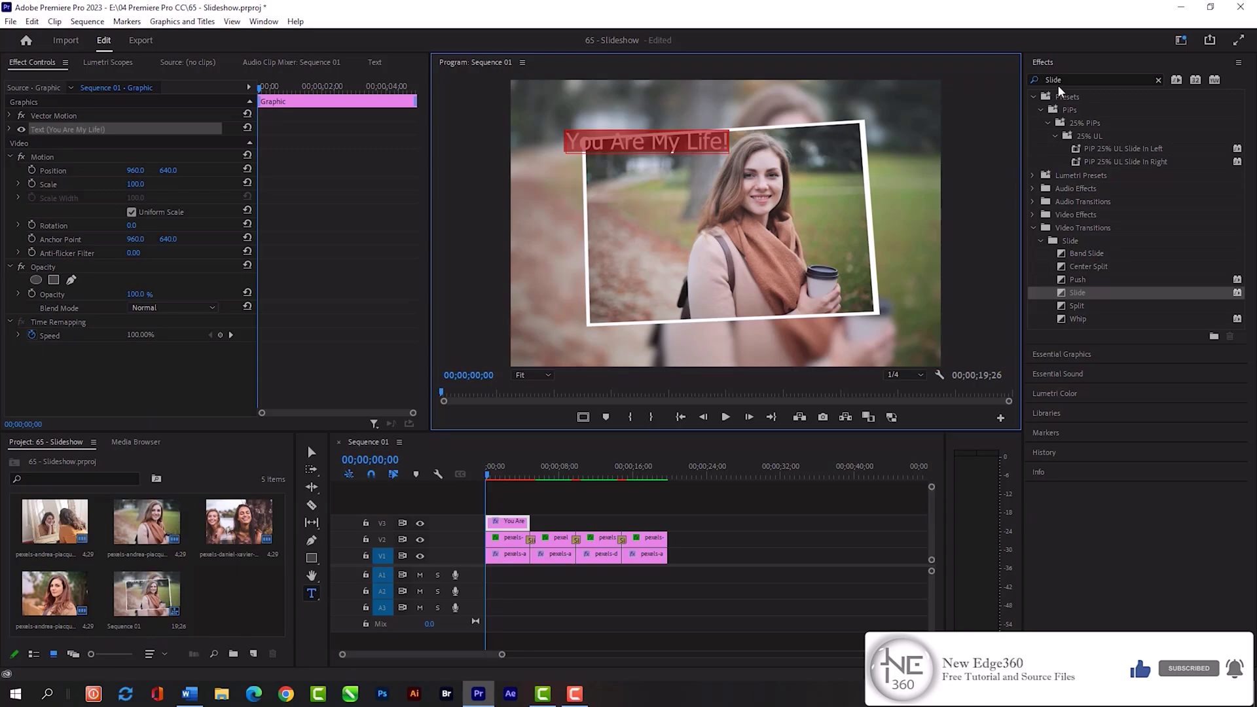
Set the title's font to TypoUpright BT
click(1044, 63)
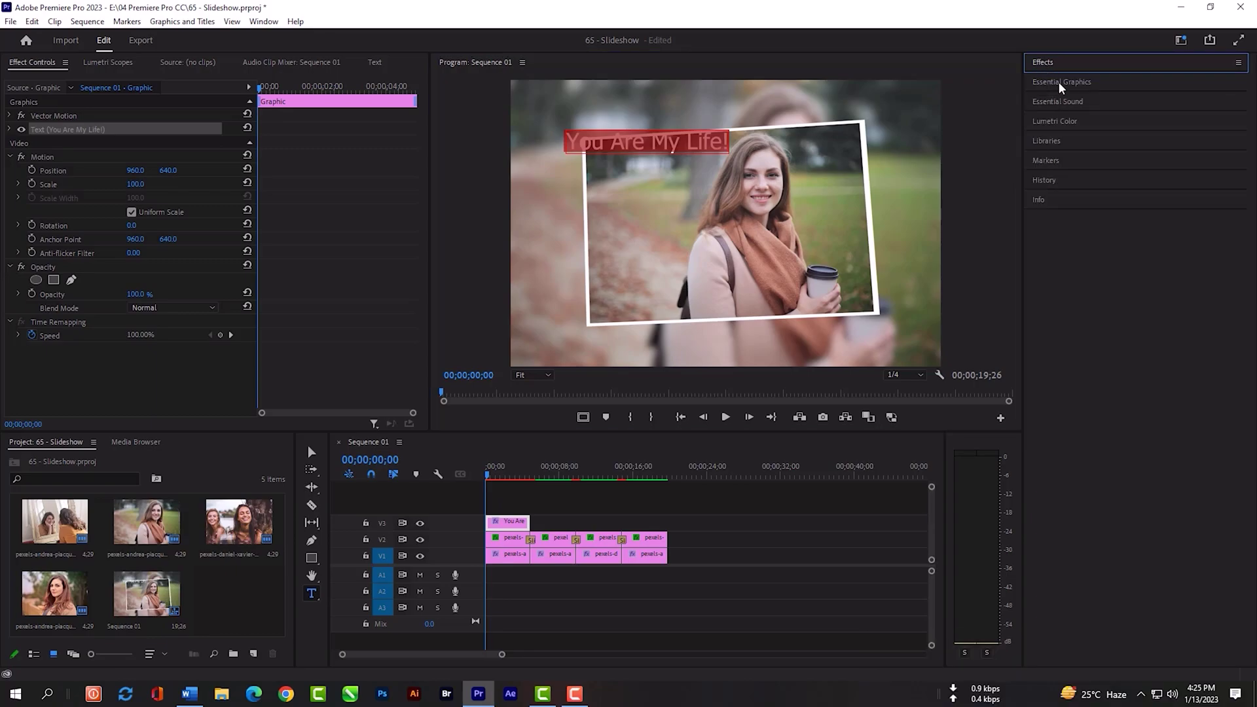
click(1061, 83)
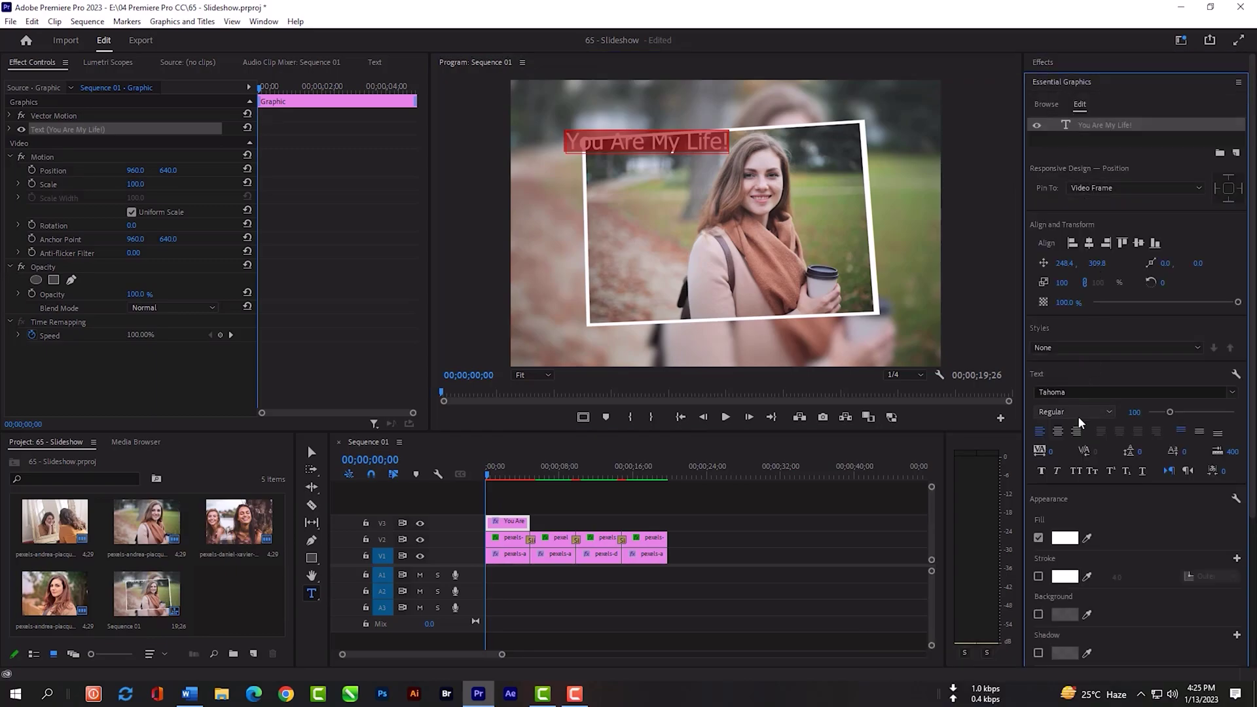
click(1233, 395)
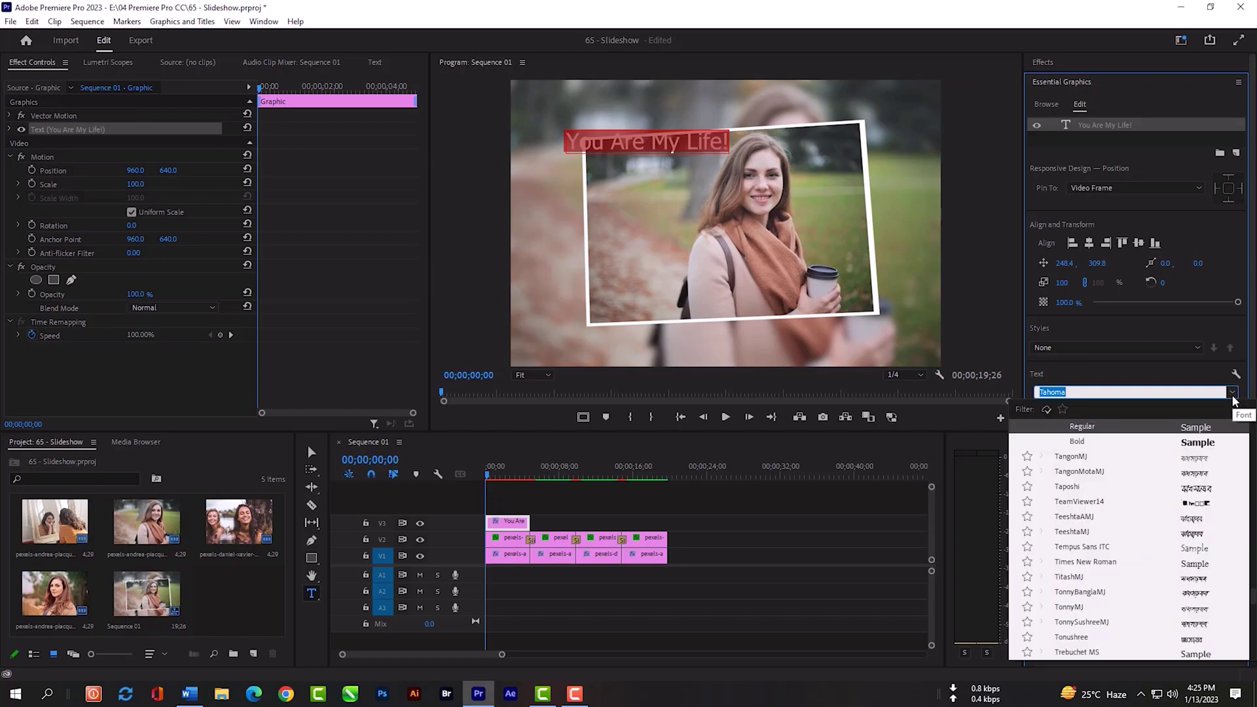
scroll(1188, 553, up, 1)
scroll(1188, 554, down, 1)
click(1188, 549)
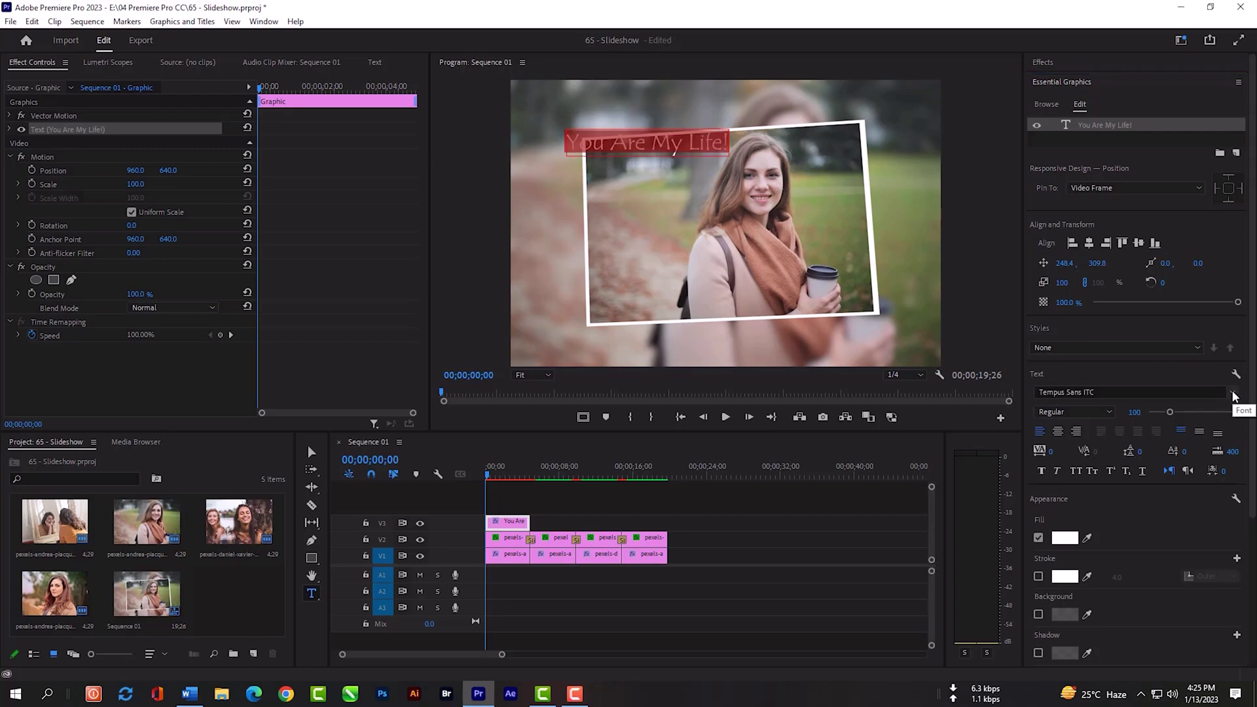
click(1233, 394)
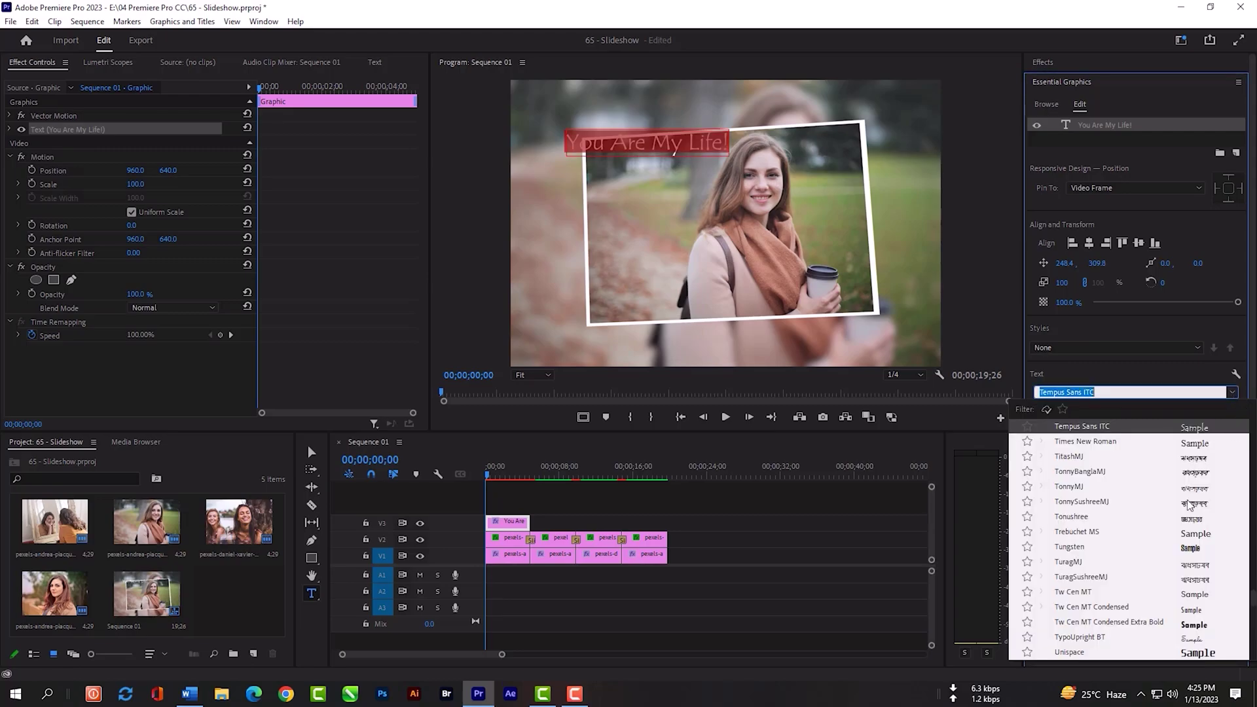
scroll(1188, 627, down, 1)
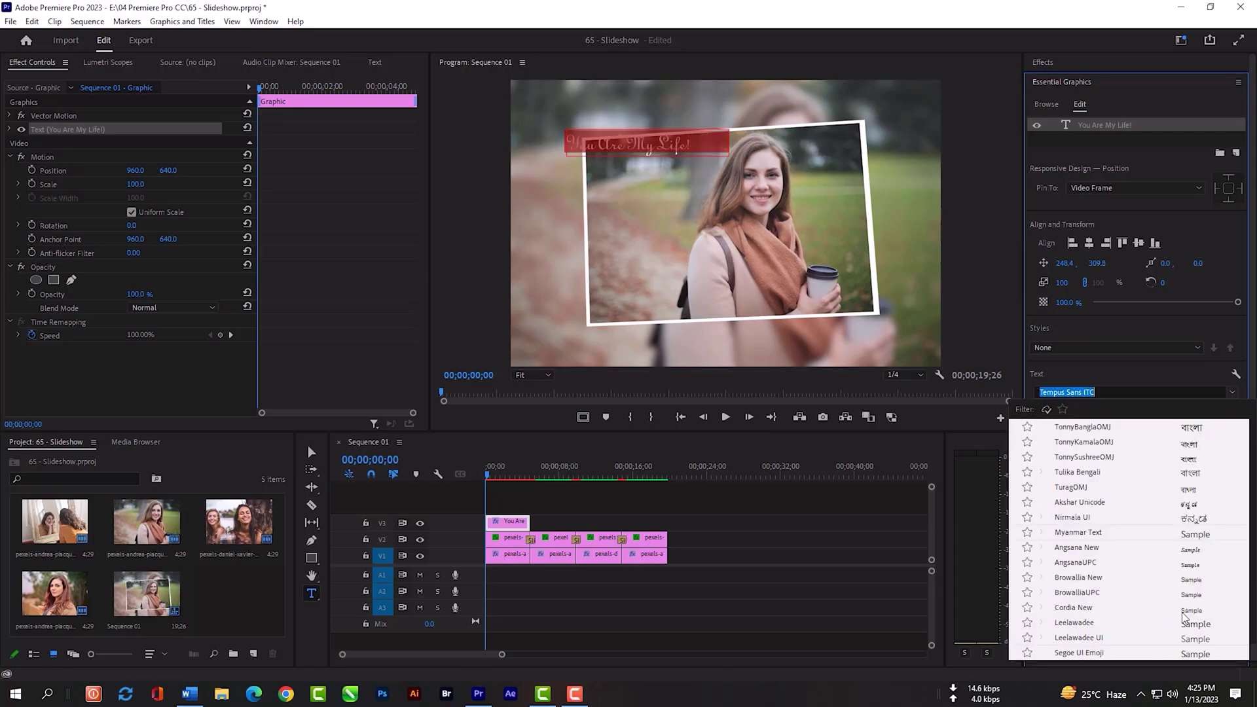
click(1188, 627)
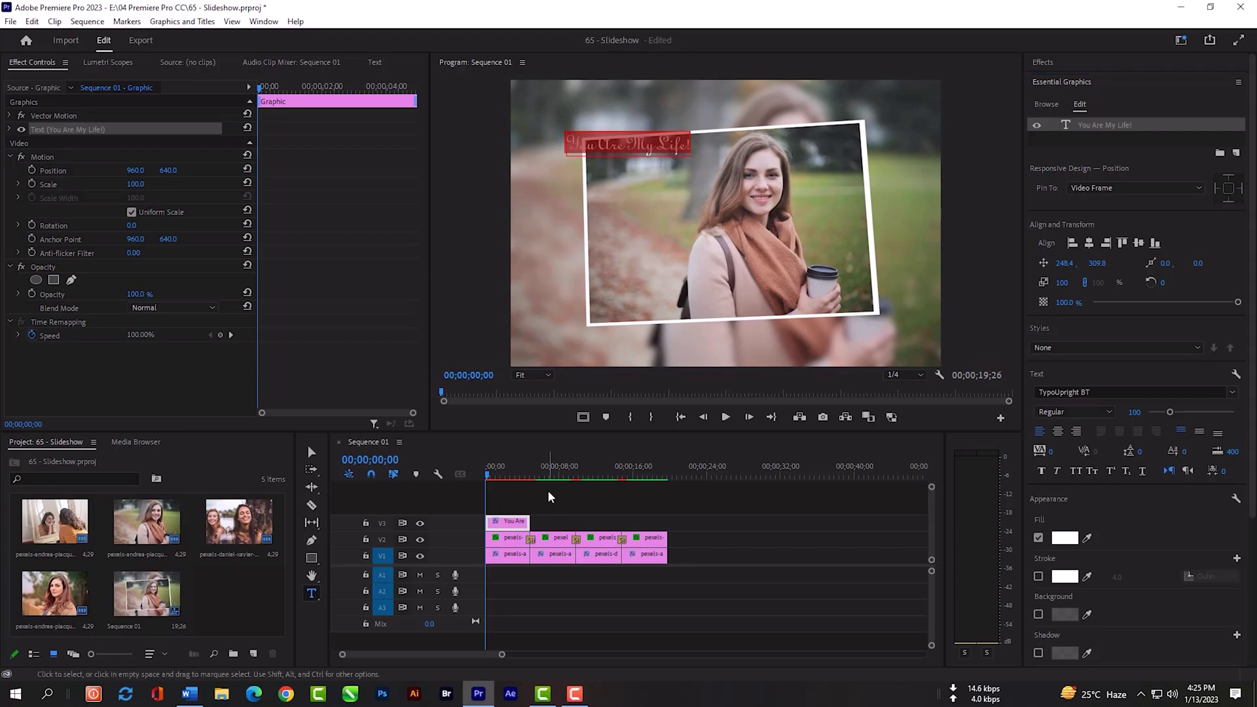
Change the title's fill colour to black
click(524, 500)
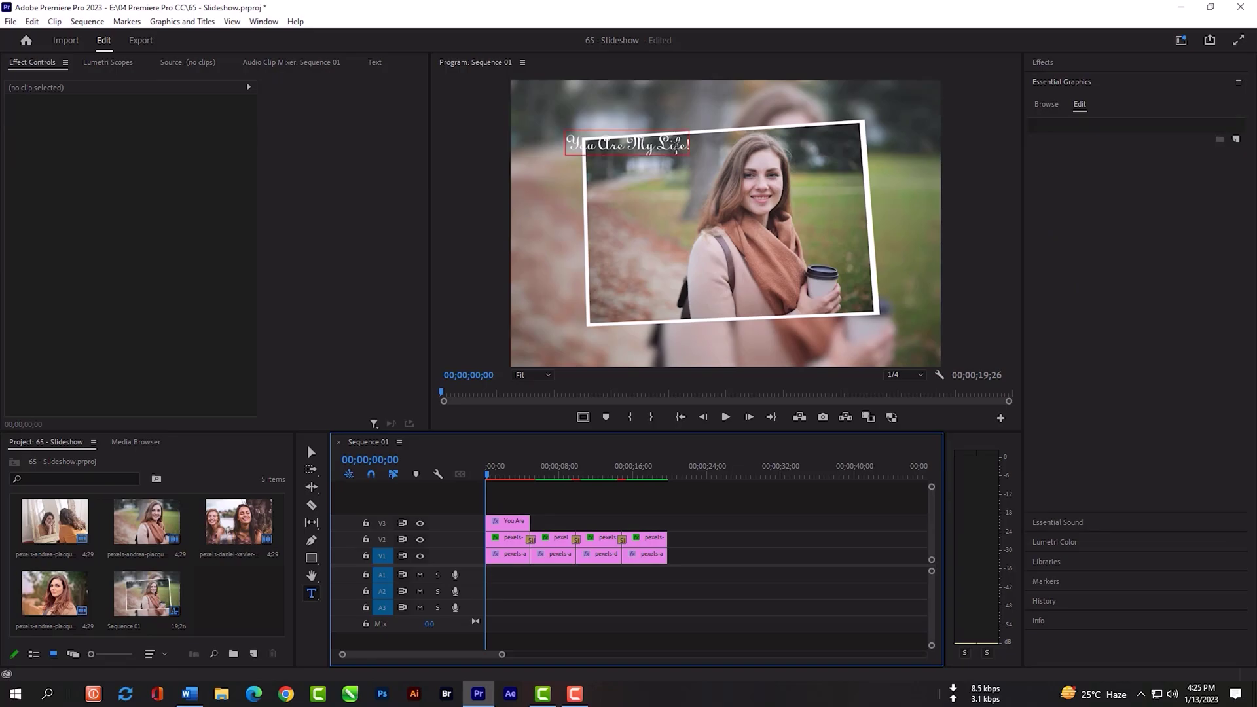
click(676, 147)
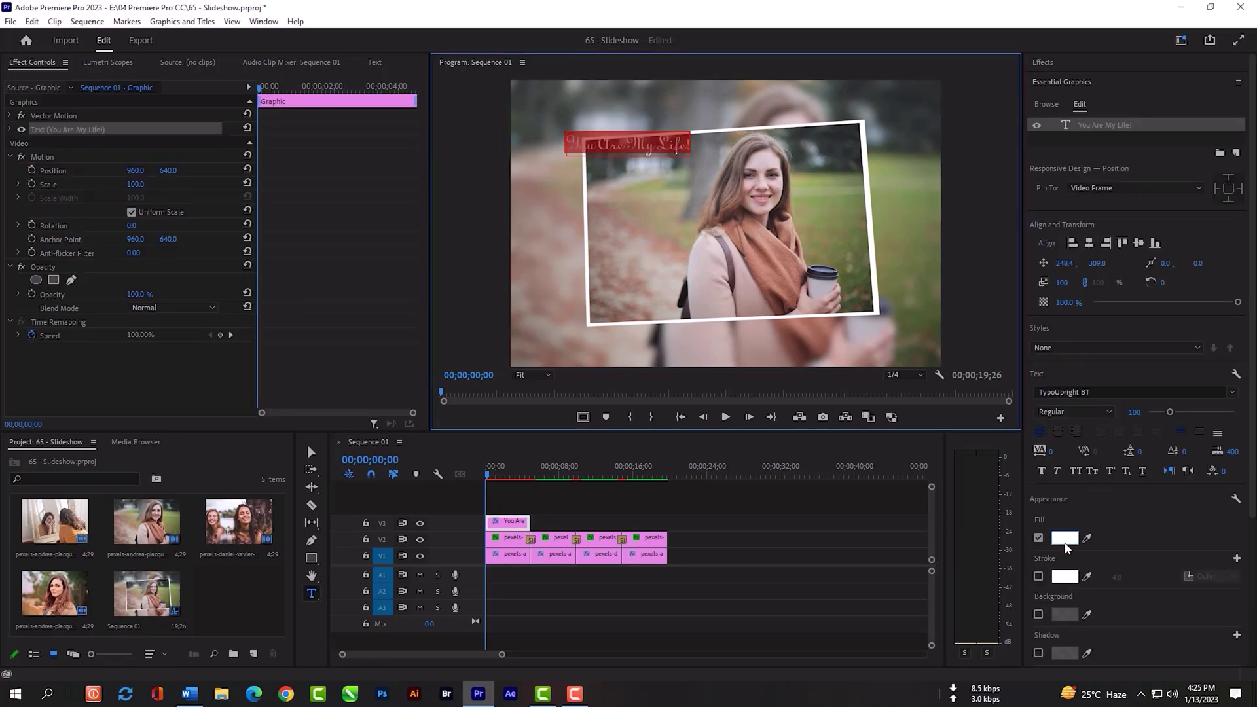
click(1065, 538)
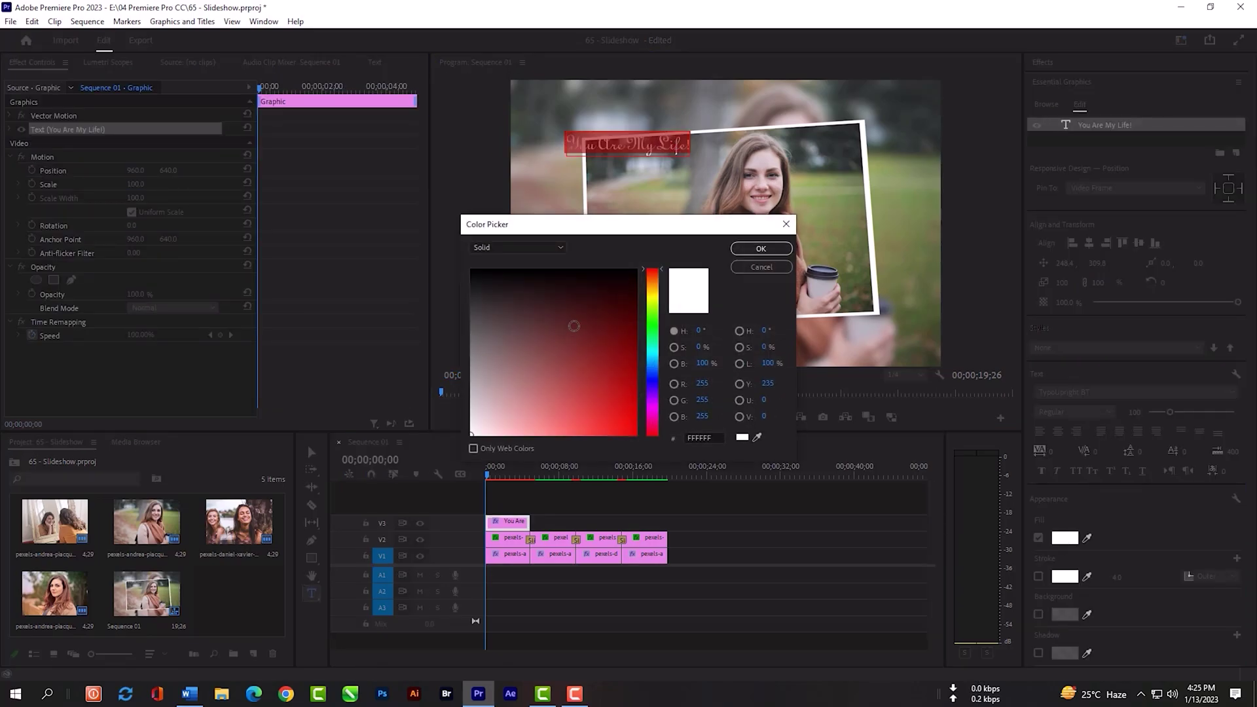
drag(574, 326, 667, 268)
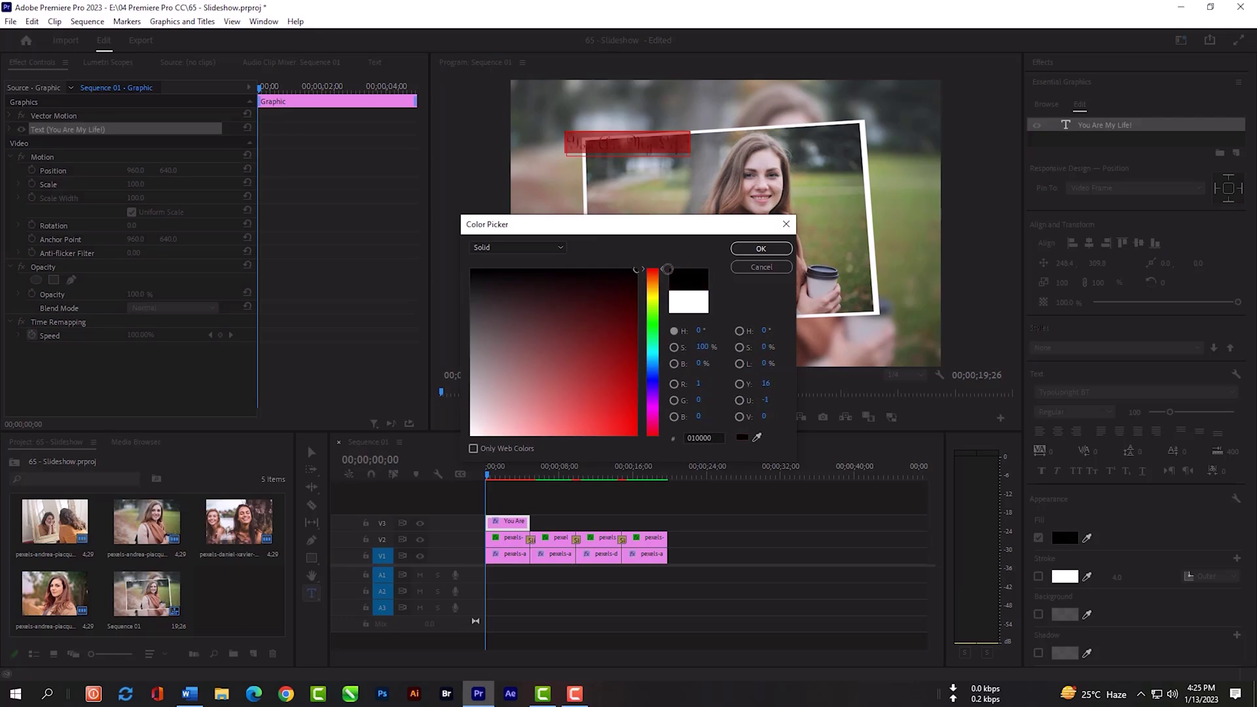
click(761, 248)
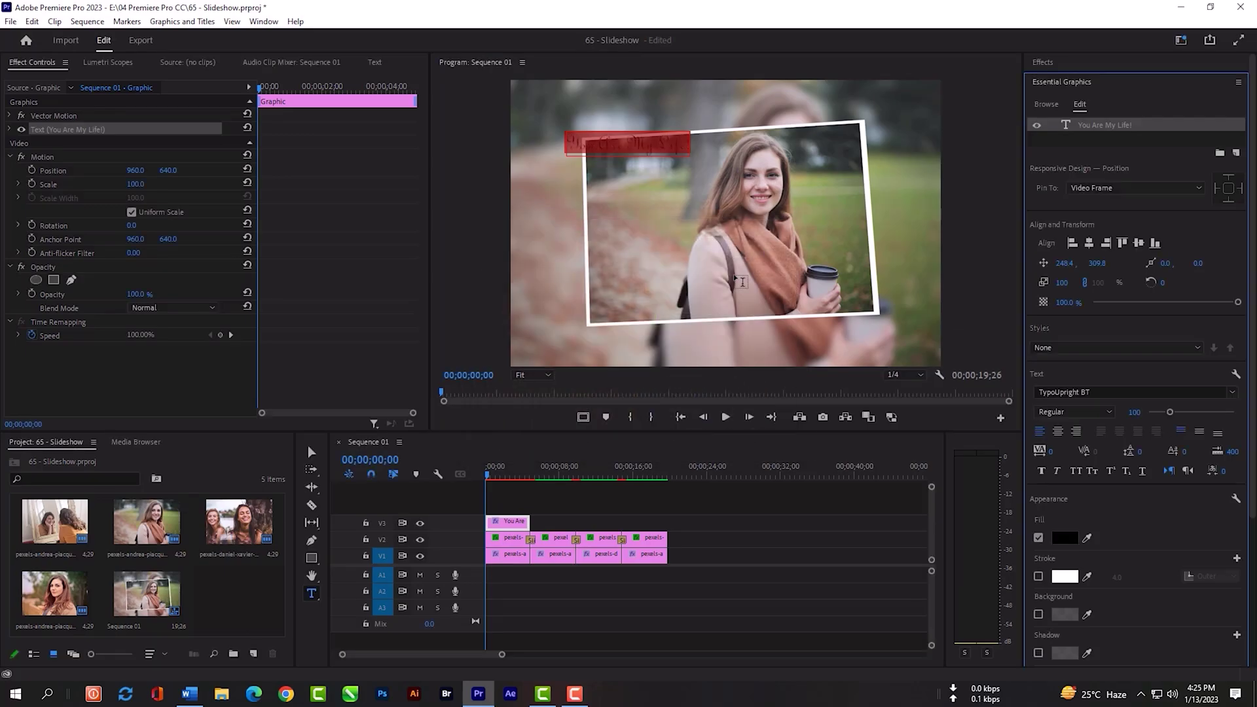
click(519, 505)
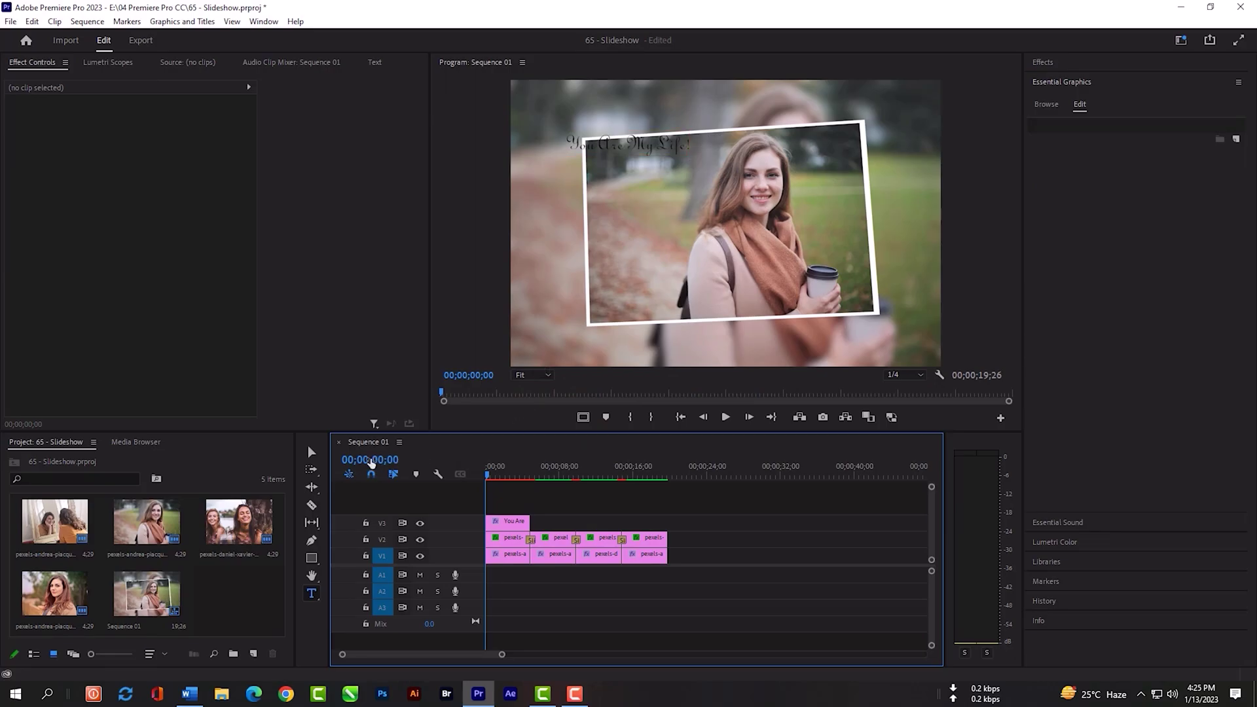
Rotate the title counter-clockwise to about -19°
click(312, 452)
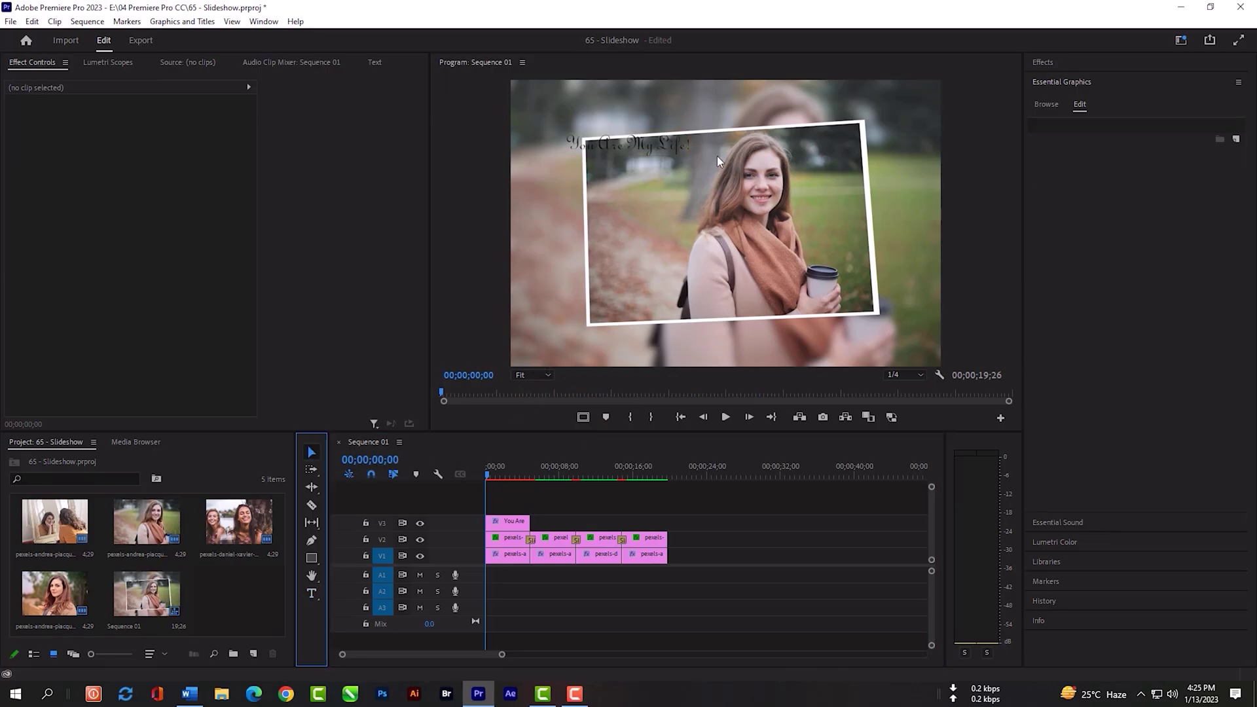
click(665, 143)
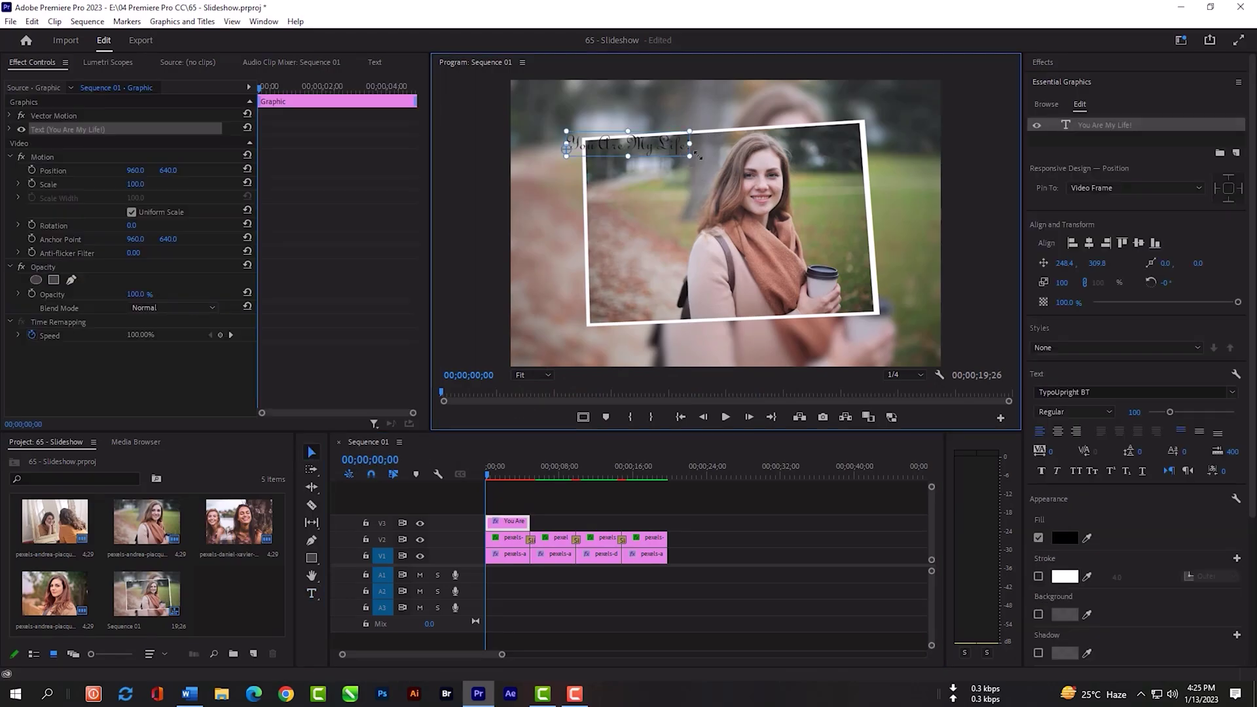
drag(697, 160, 627, 133)
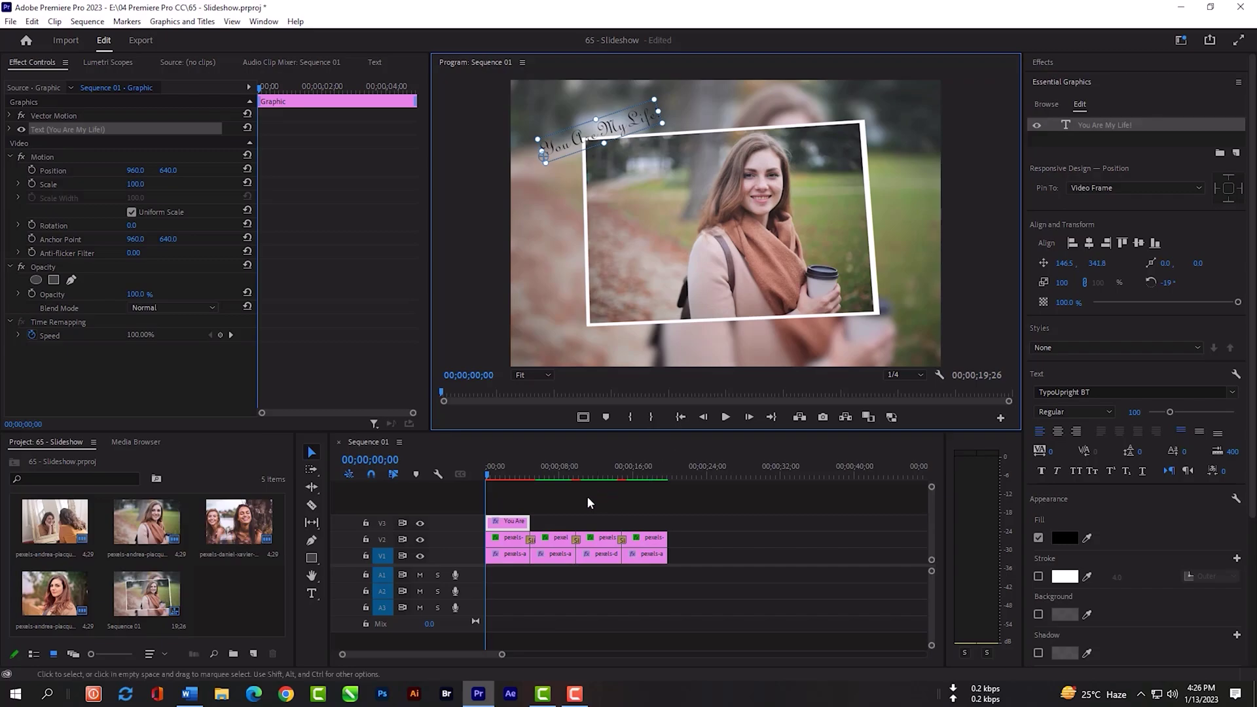
Keyframe the title's Opacity at 0% at its start and 100% just under one second in
click(488, 477)
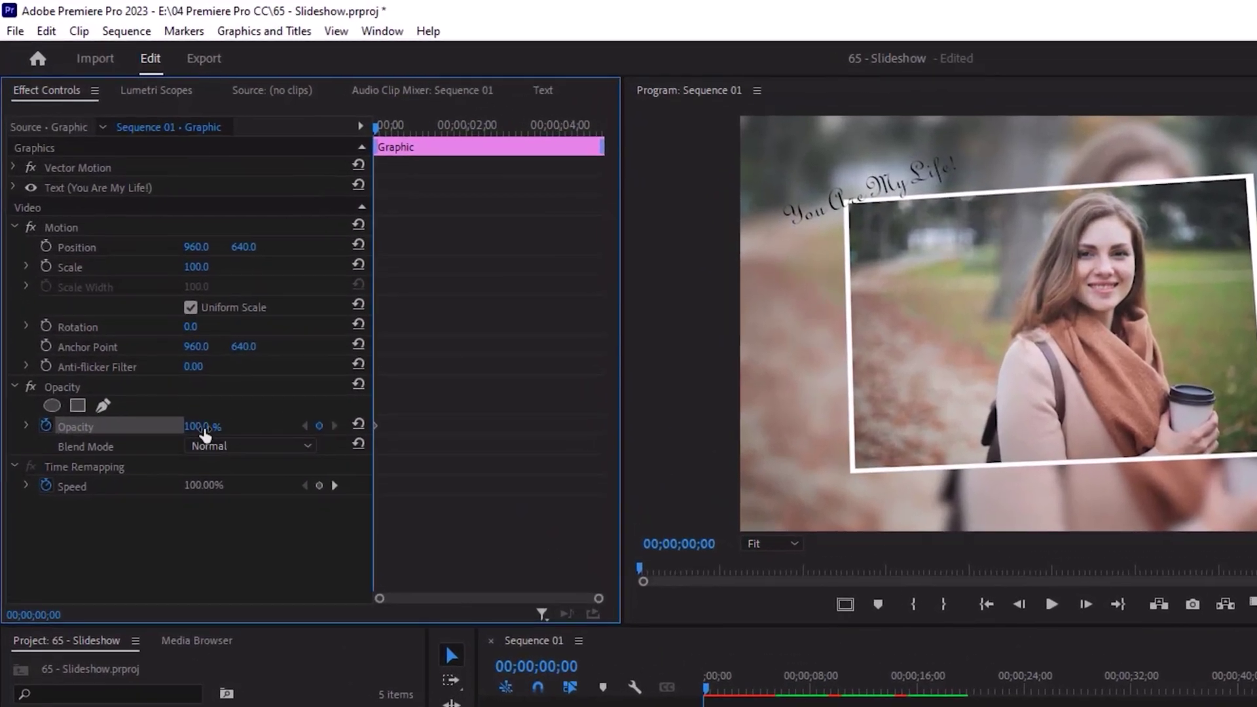
click(136, 294)
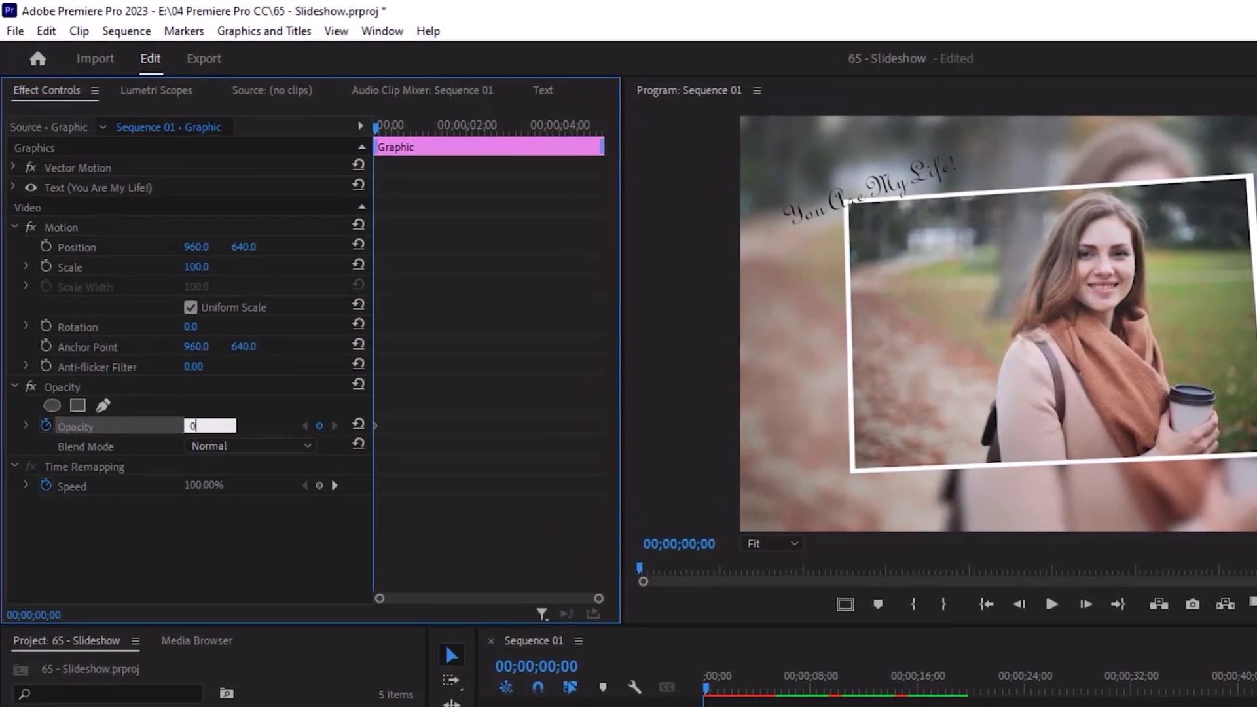
text(0)
key(Return)
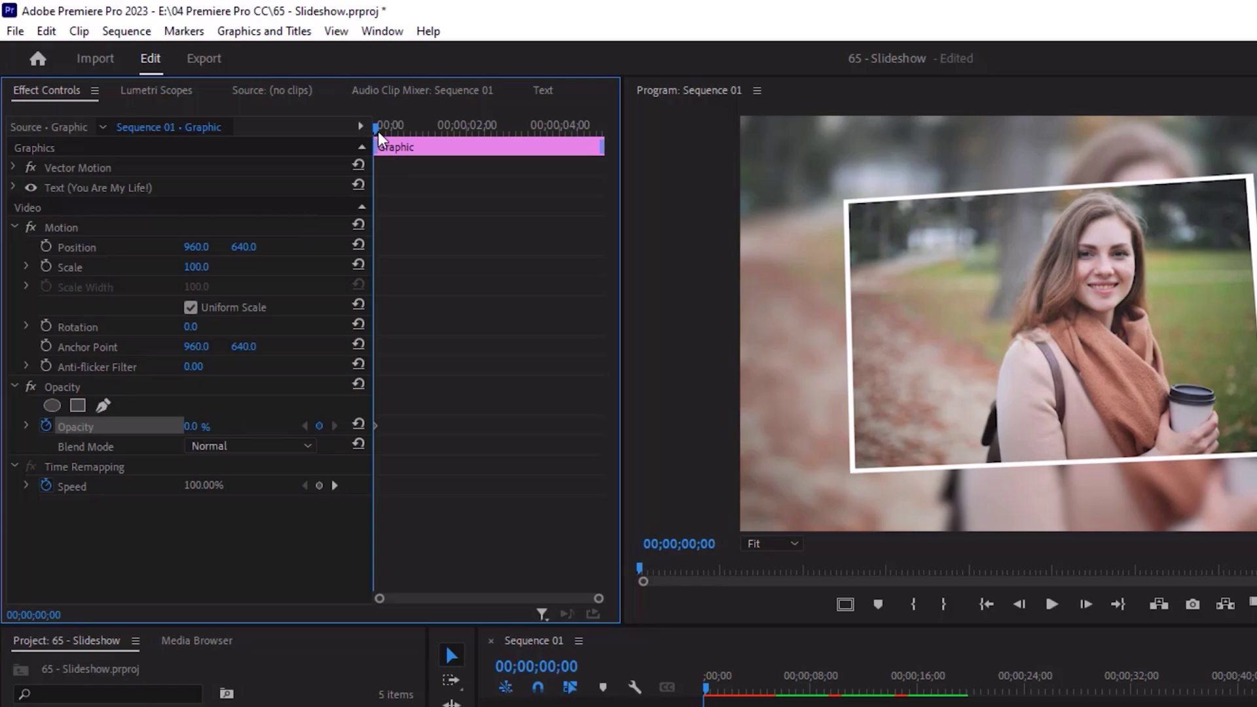
drag(379, 135, 410, 130)
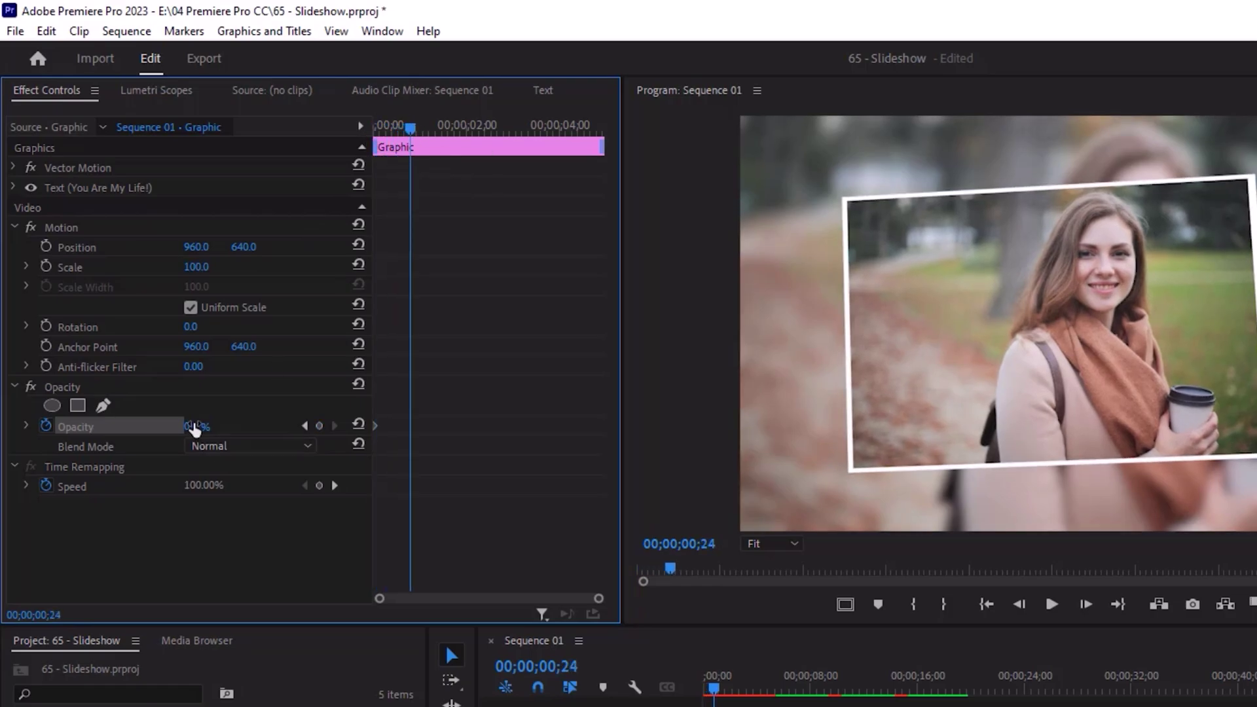
click(197, 427)
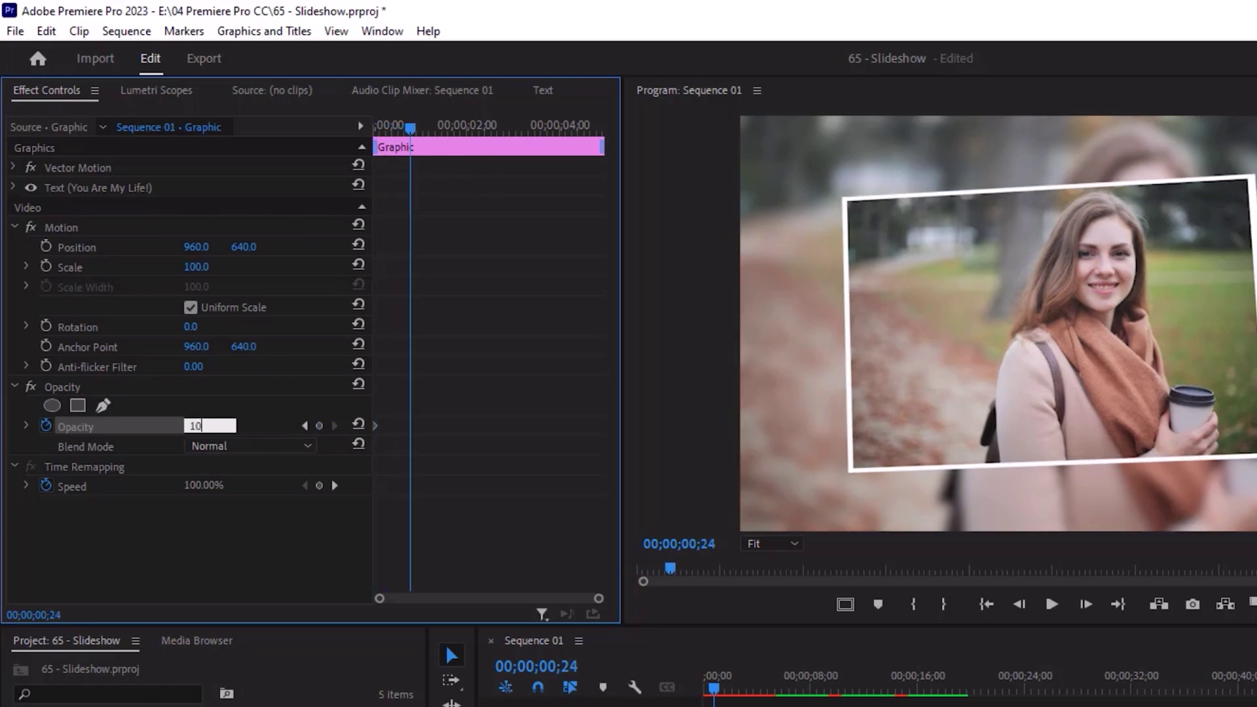
key(Return)
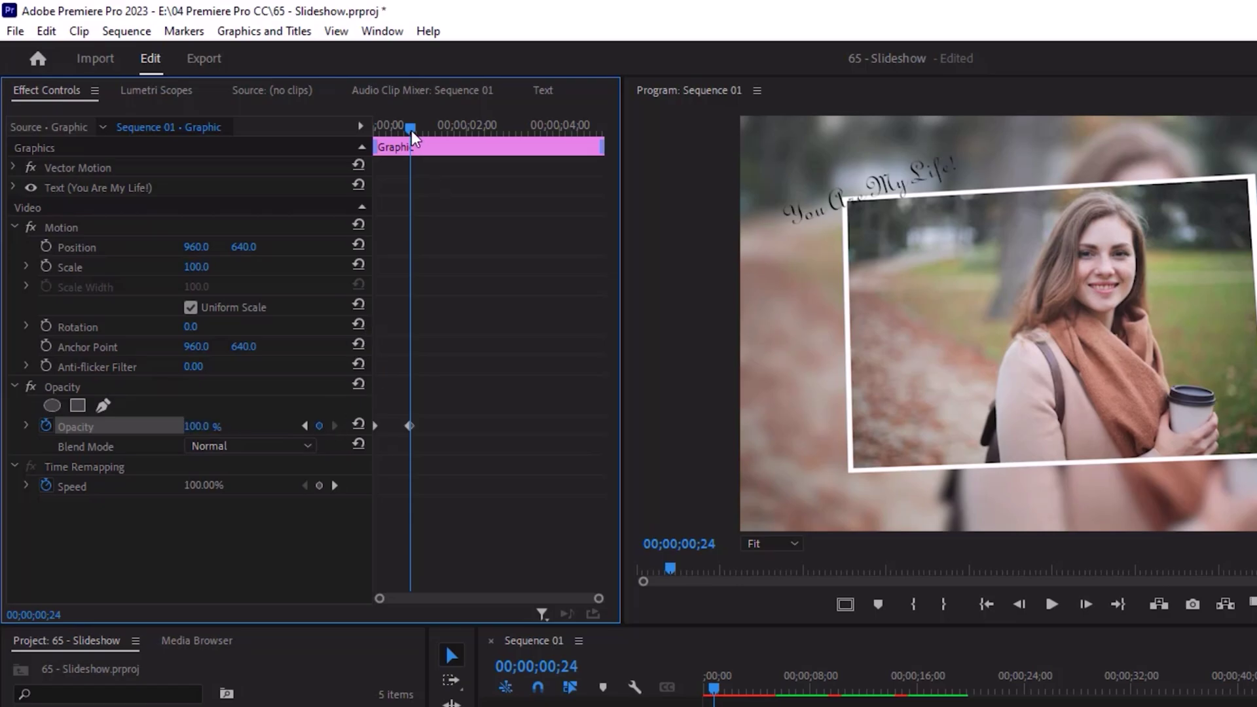
Add Opacity keyframes holding 100% near the end and fading to 0% at 4;07
drag(410, 129, 530, 129)
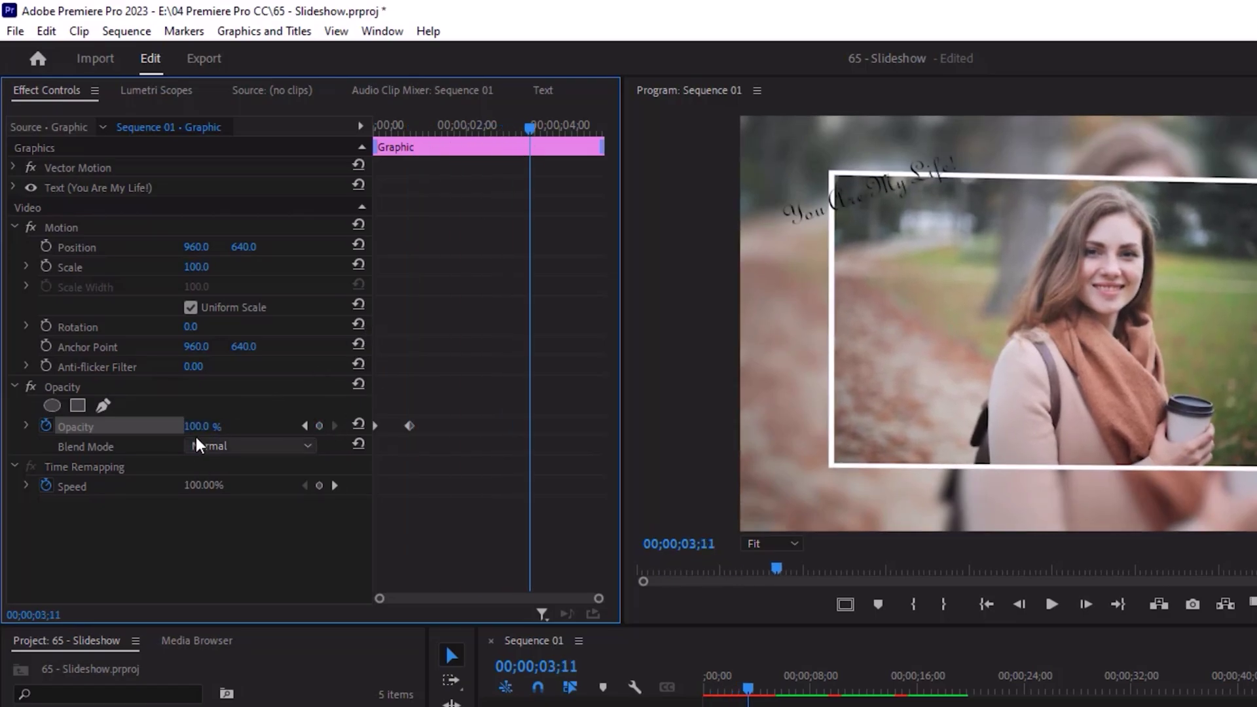
click(210, 426)
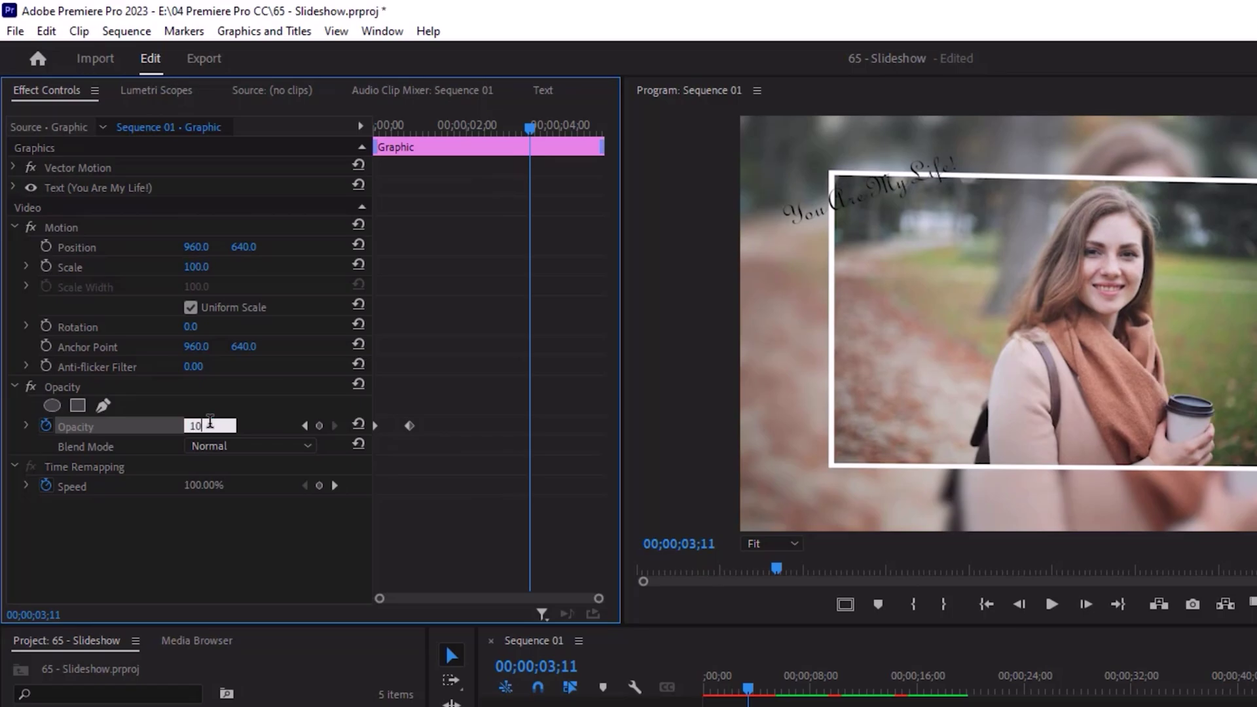
key(Return)
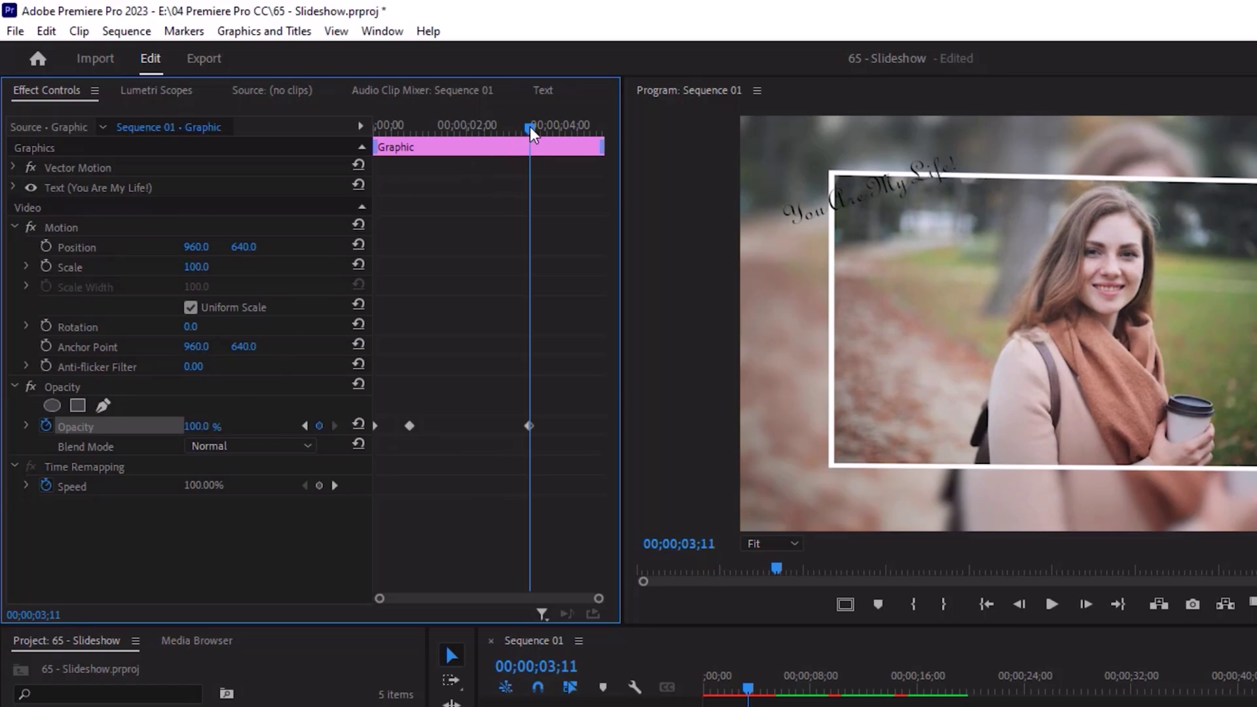
drag(531, 131, 571, 144)
click(198, 426)
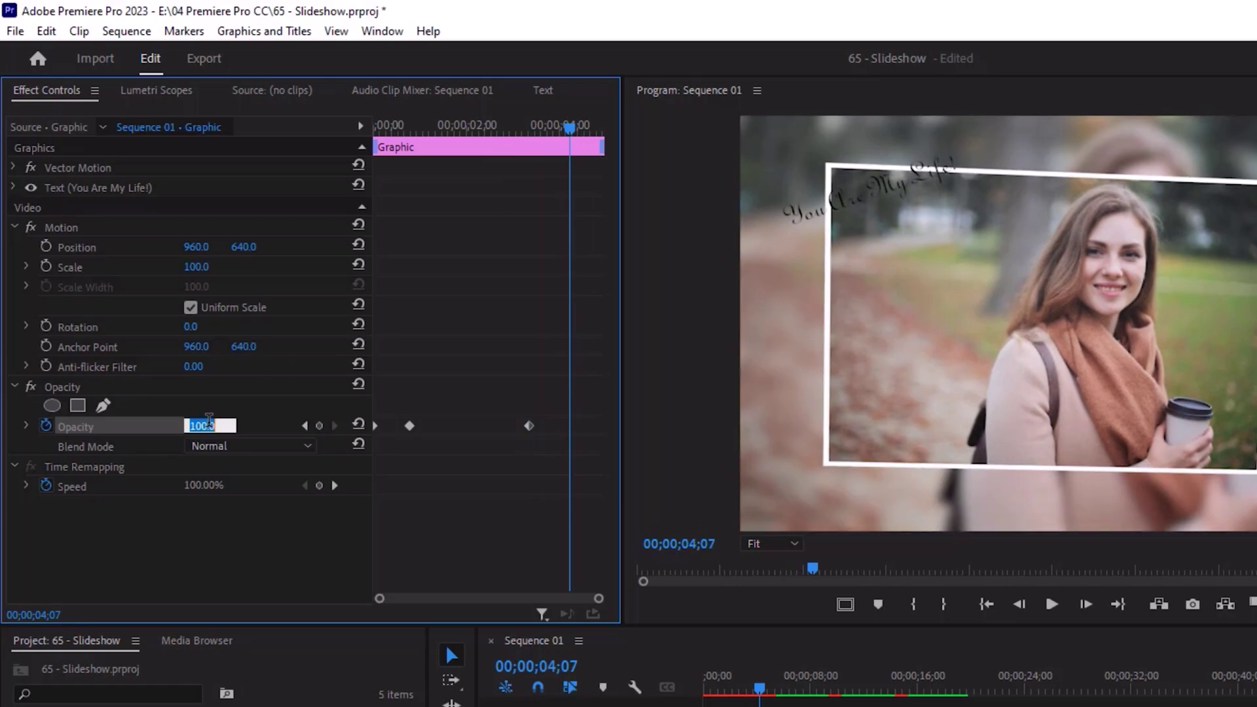
key(Return)
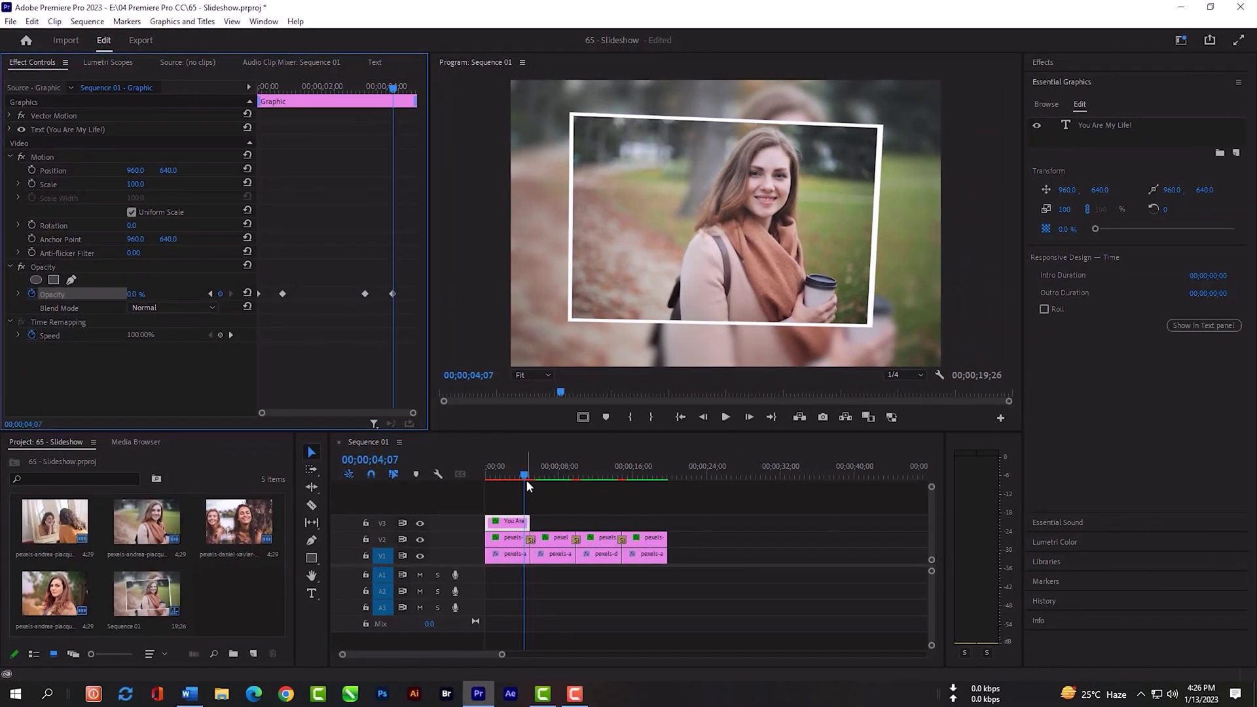
Play the sequence from the start to preview the title fade
drag(525, 476, 464, 474)
key(space)
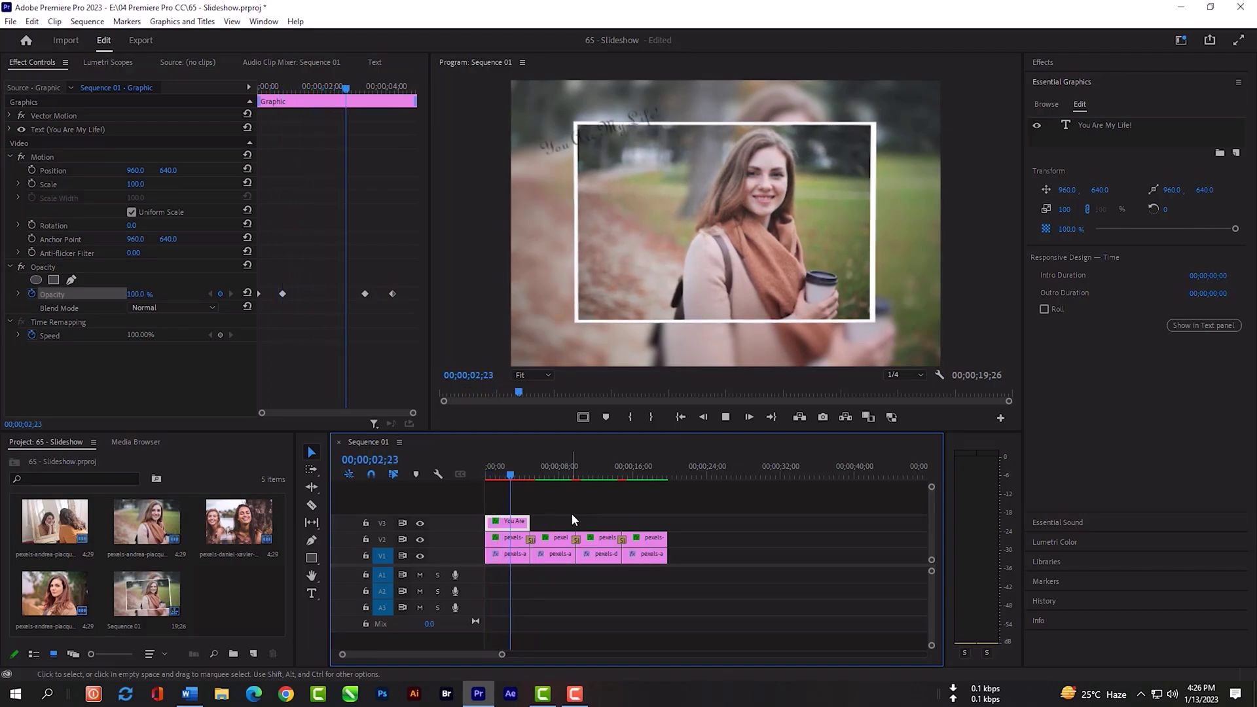
key(space)
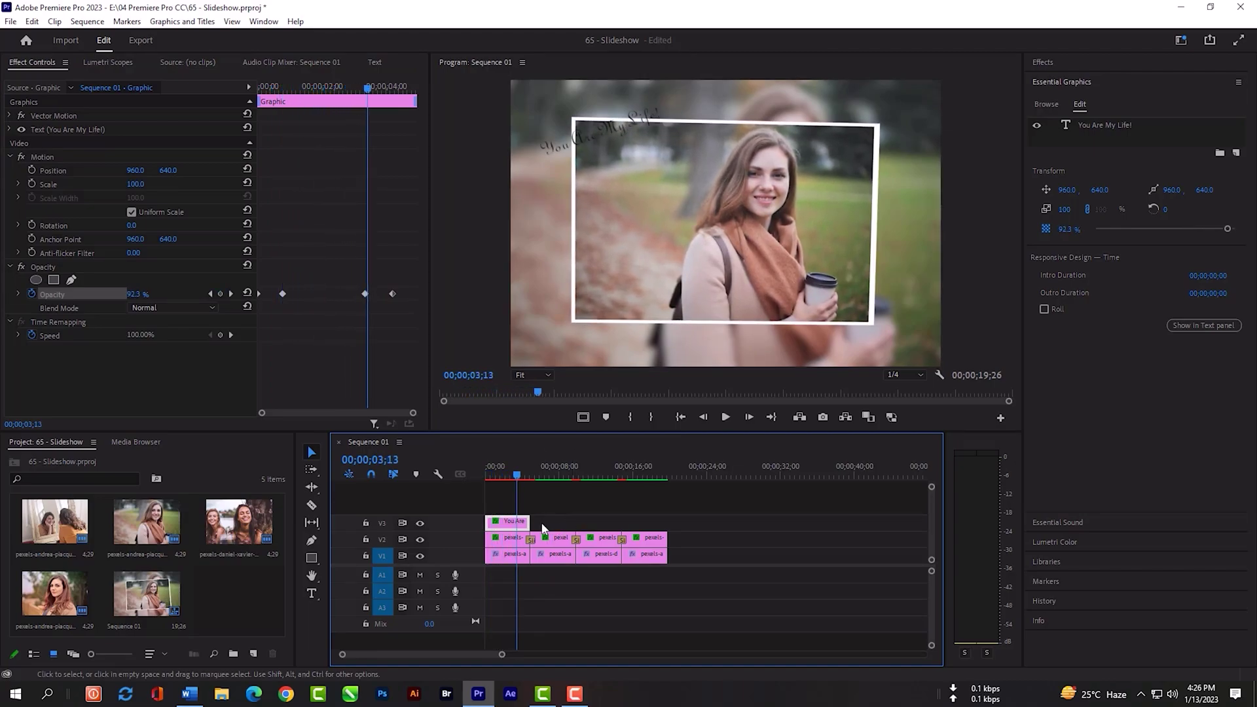
Switch the title's font to WeddingText BT, Regular style
click(588, 135)
double_click(588, 135)
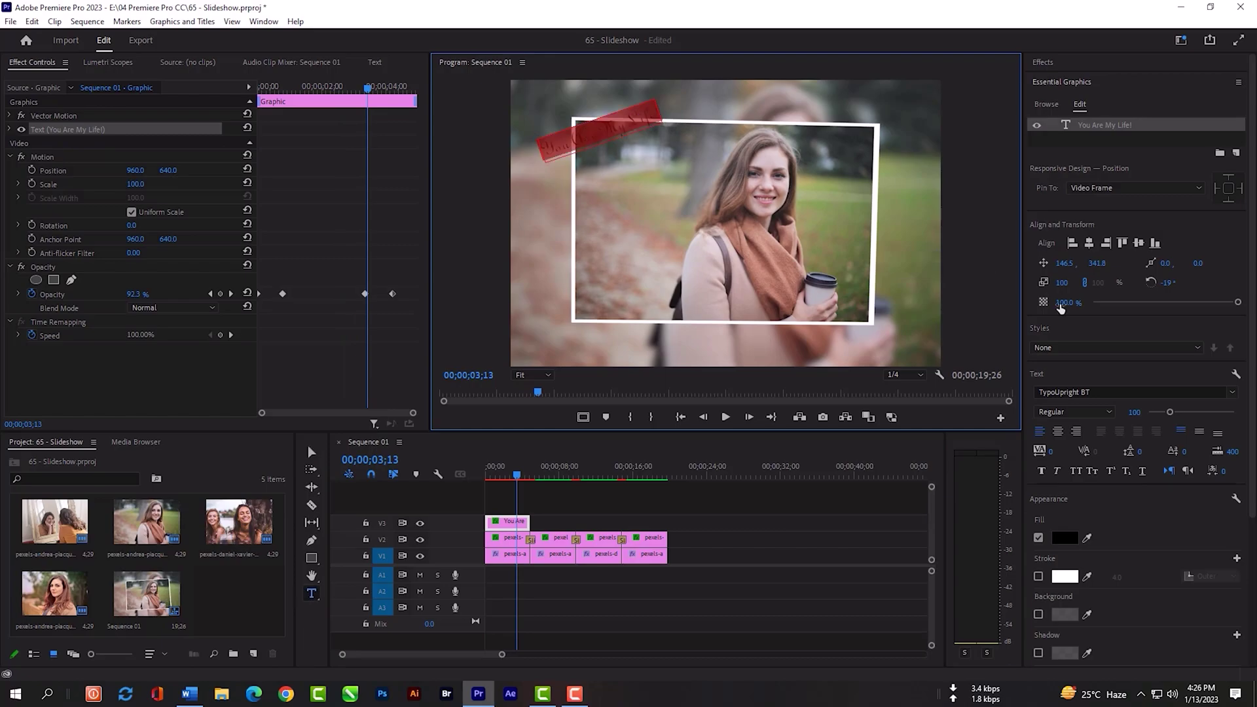
click(1109, 410)
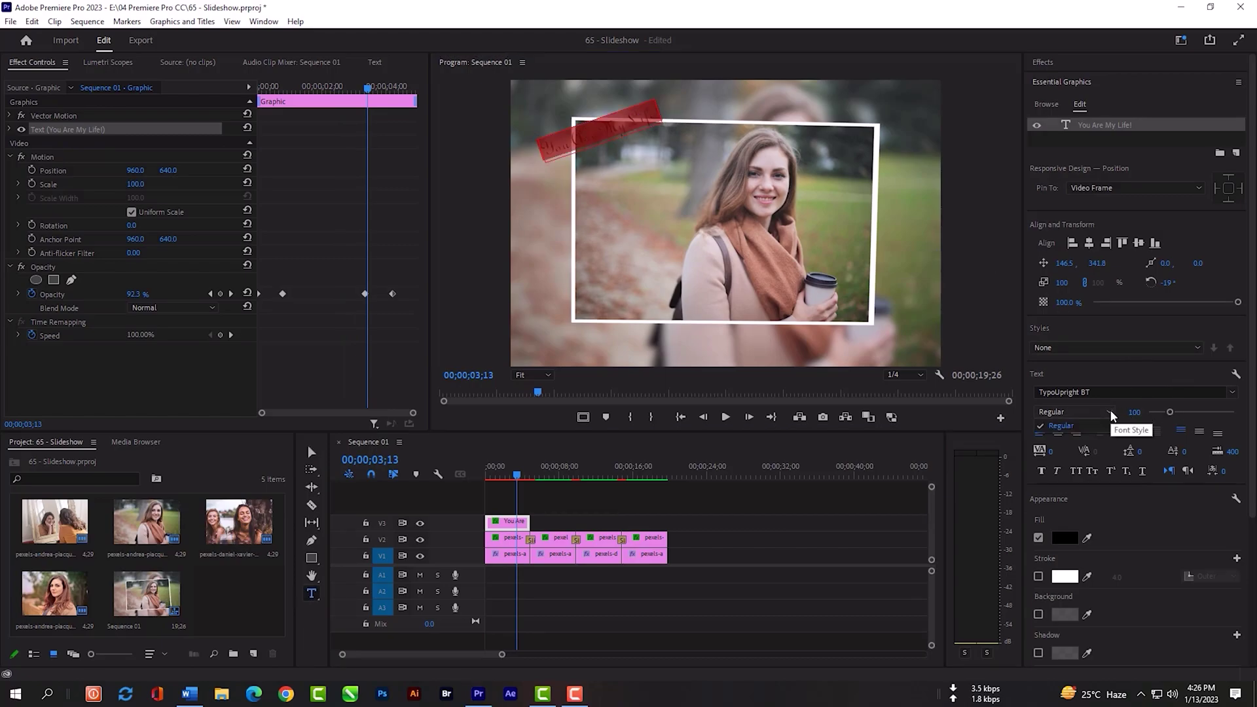
click(1233, 395)
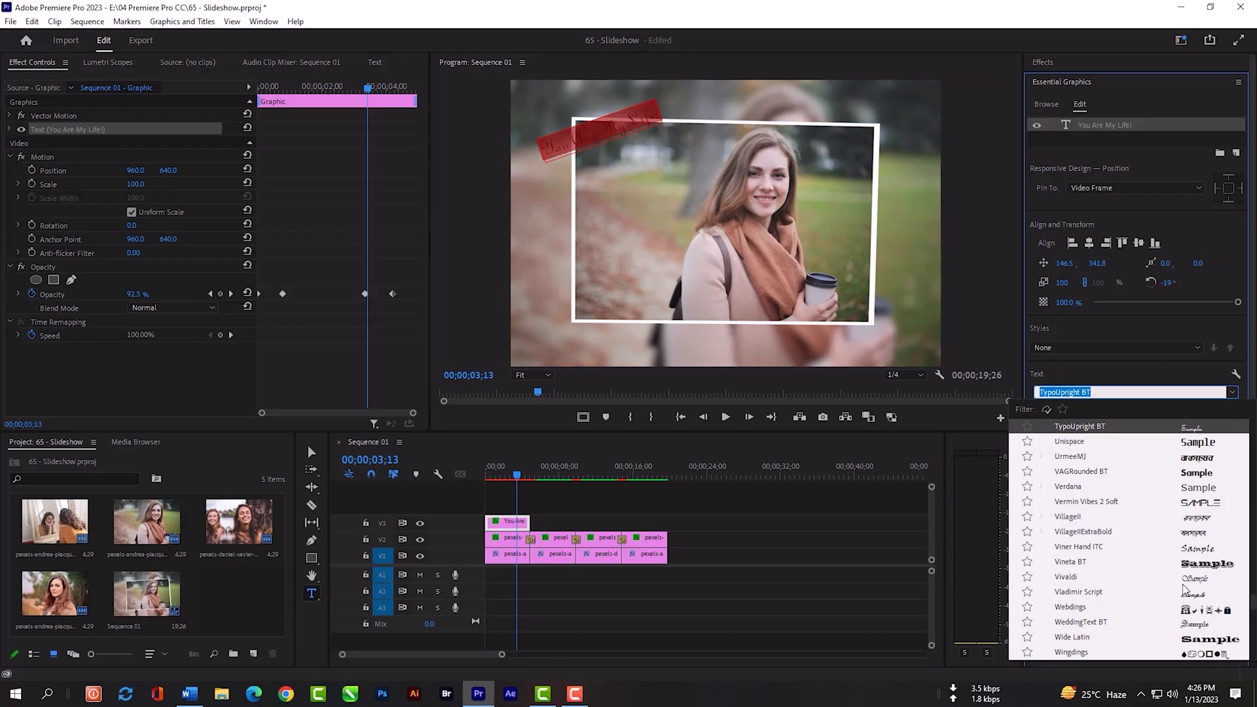
key(End)
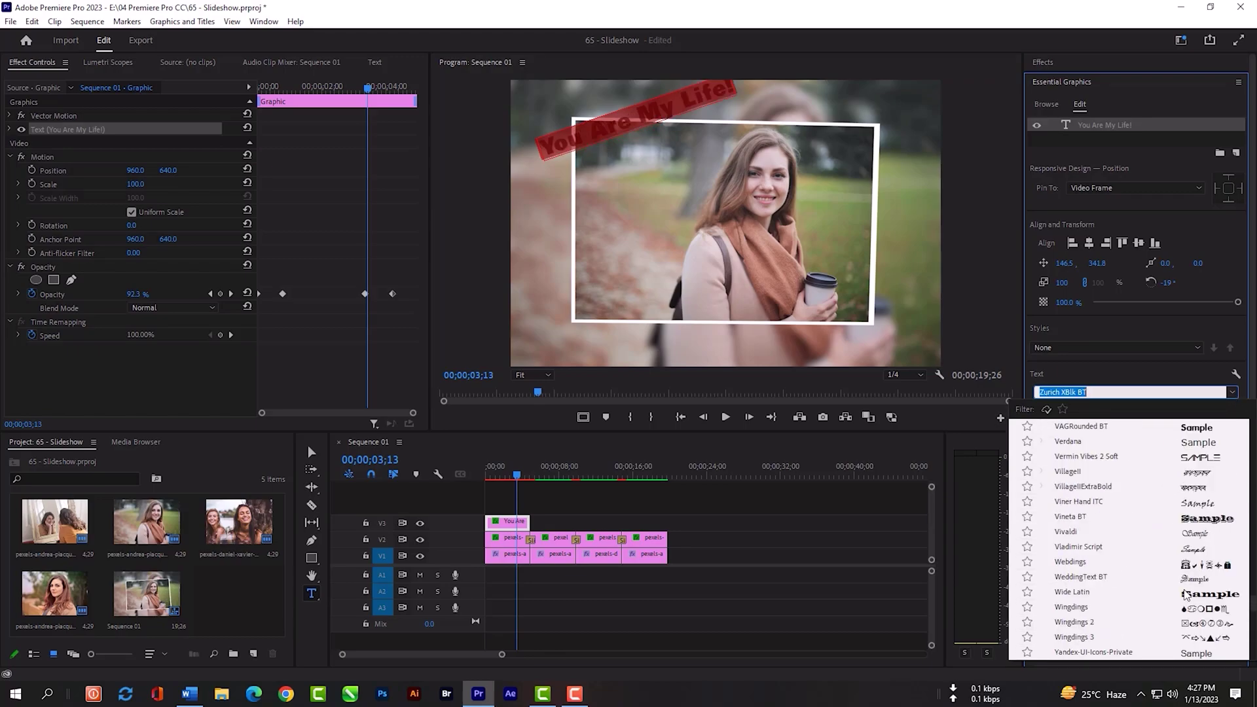
click(1206, 501)
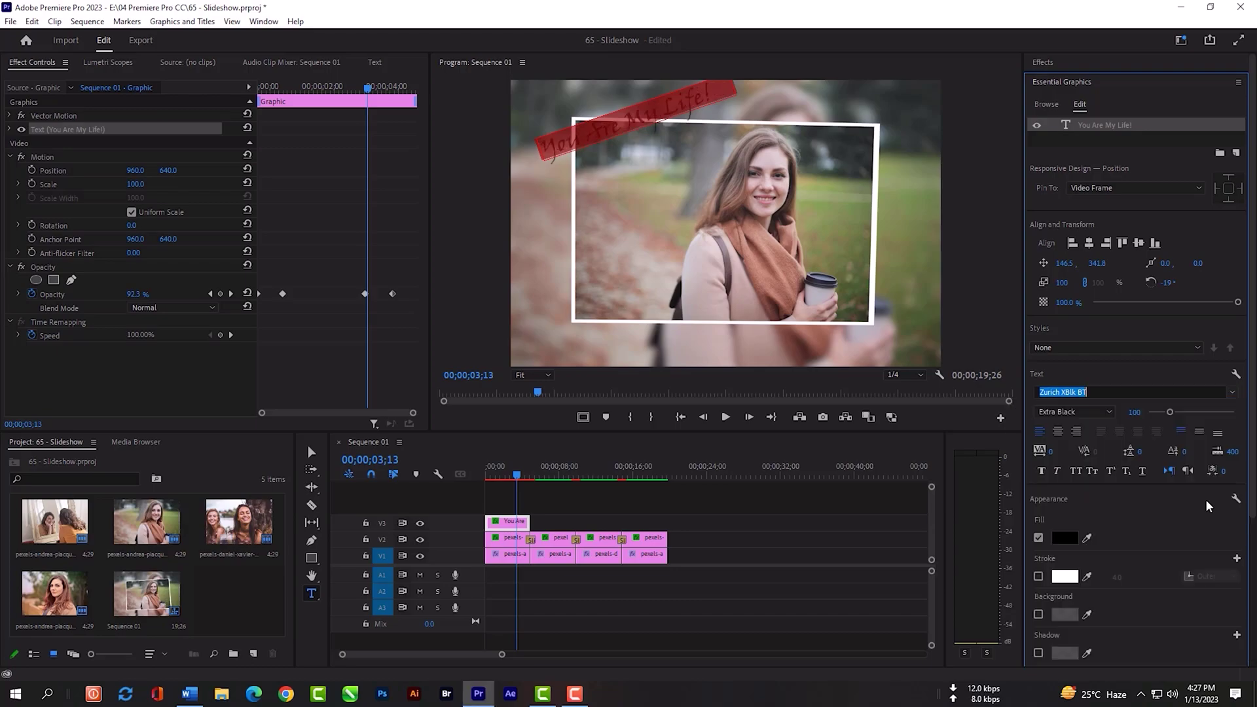
click(1233, 394)
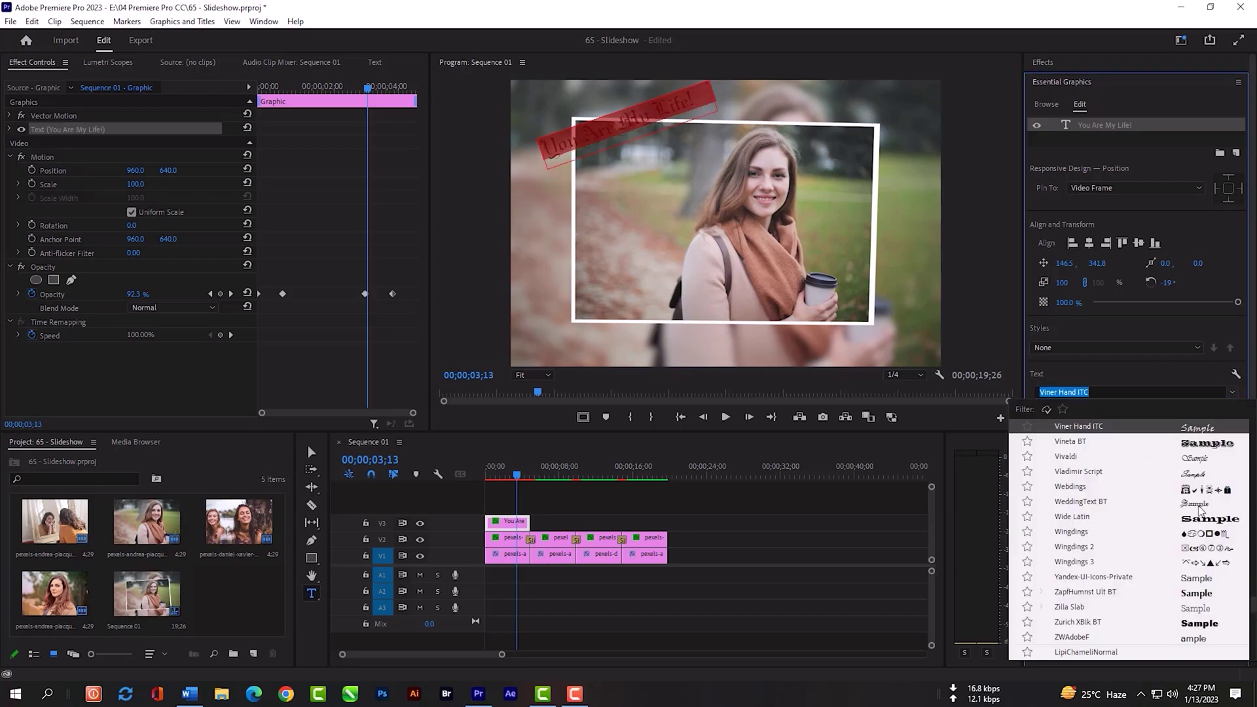
scroll(1201, 509, down, 2)
key(Escape)
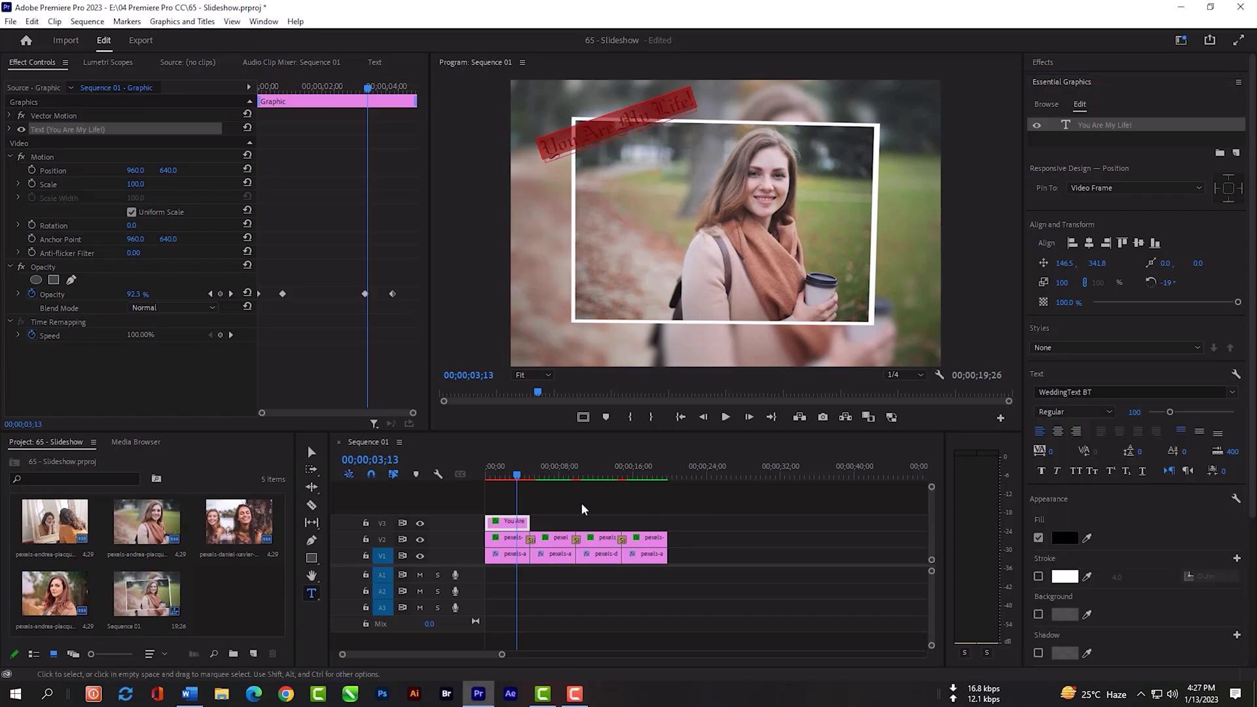
Duplicate the title over the second photo and retype it 'You Are Everything'
click(536, 496)
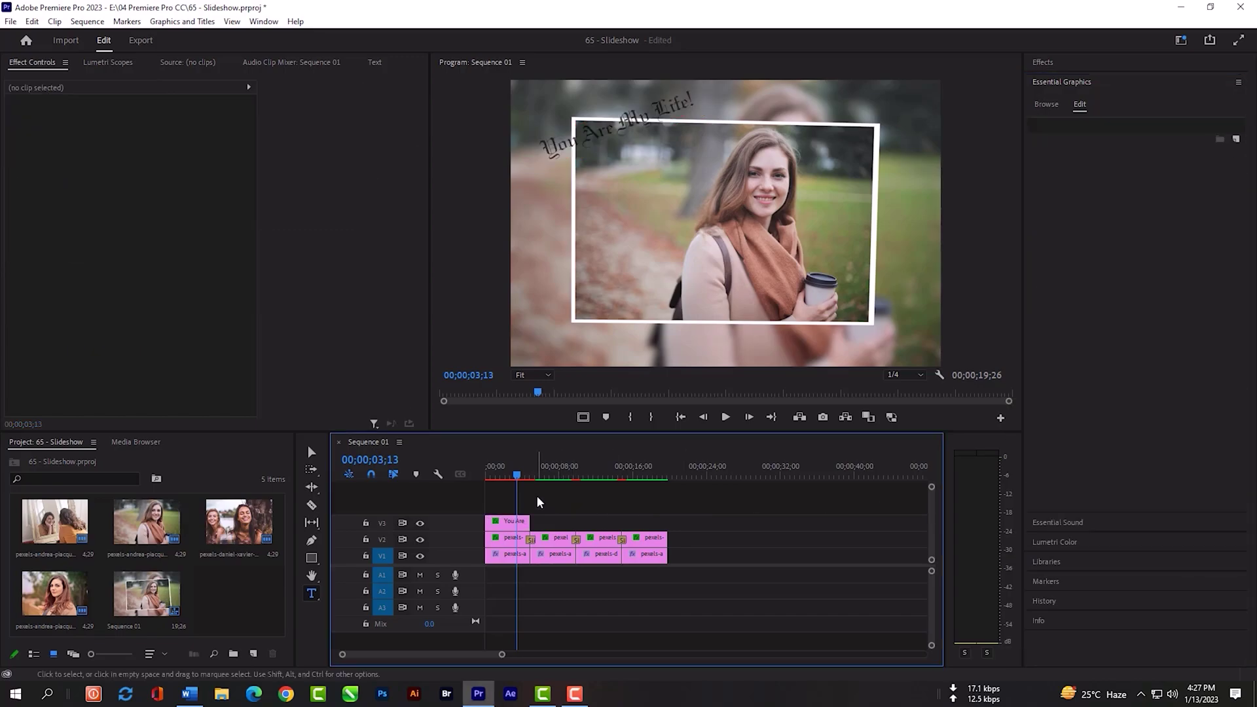
click(504, 525)
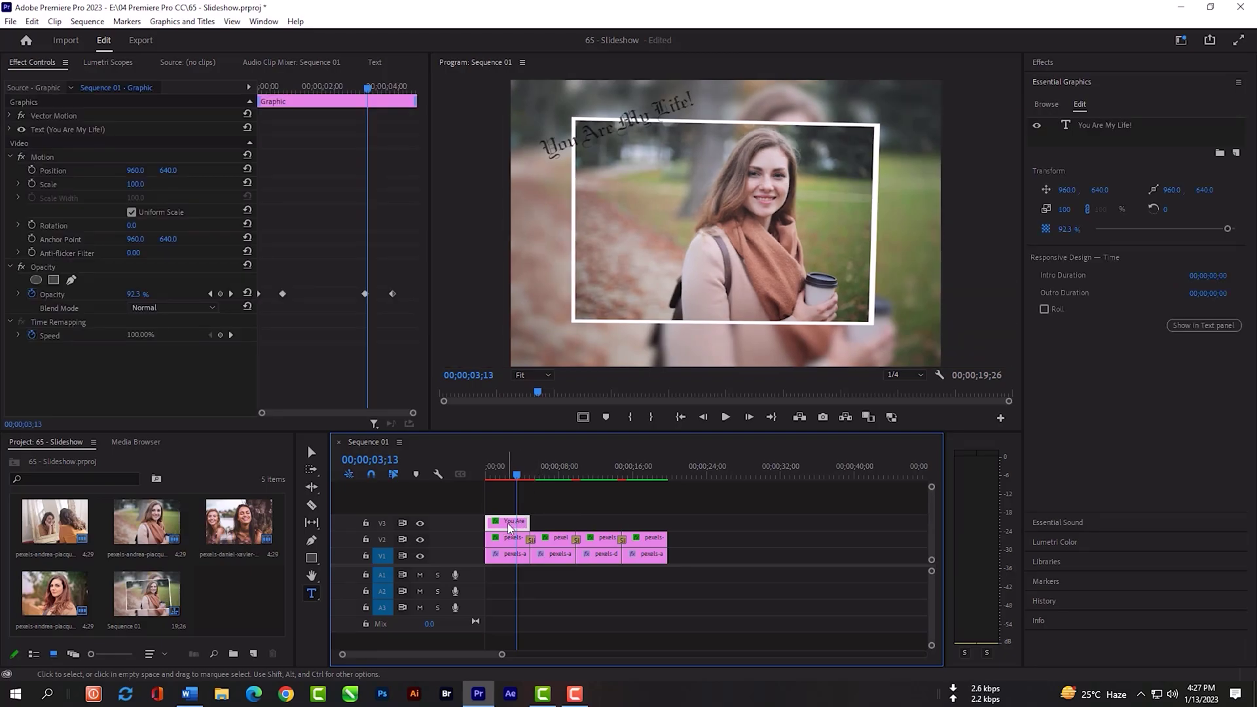
drag(506, 522, 553, 528)
click(556, 474)
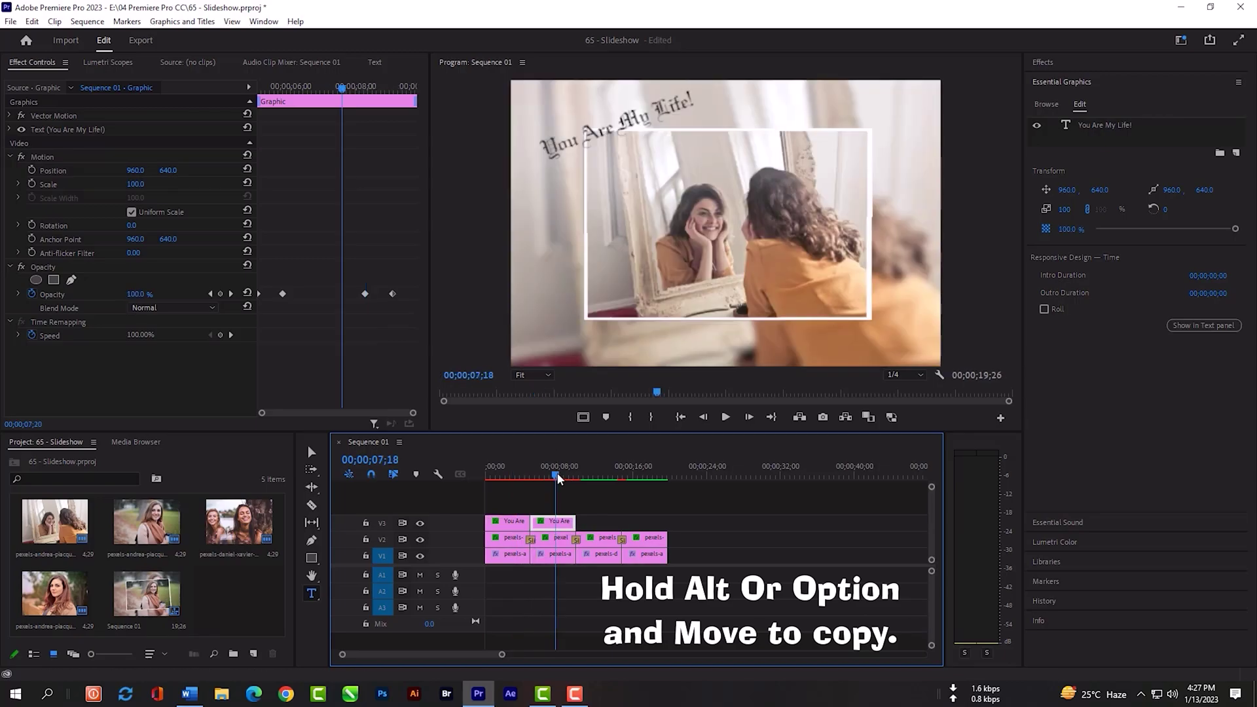
click(605, 131)
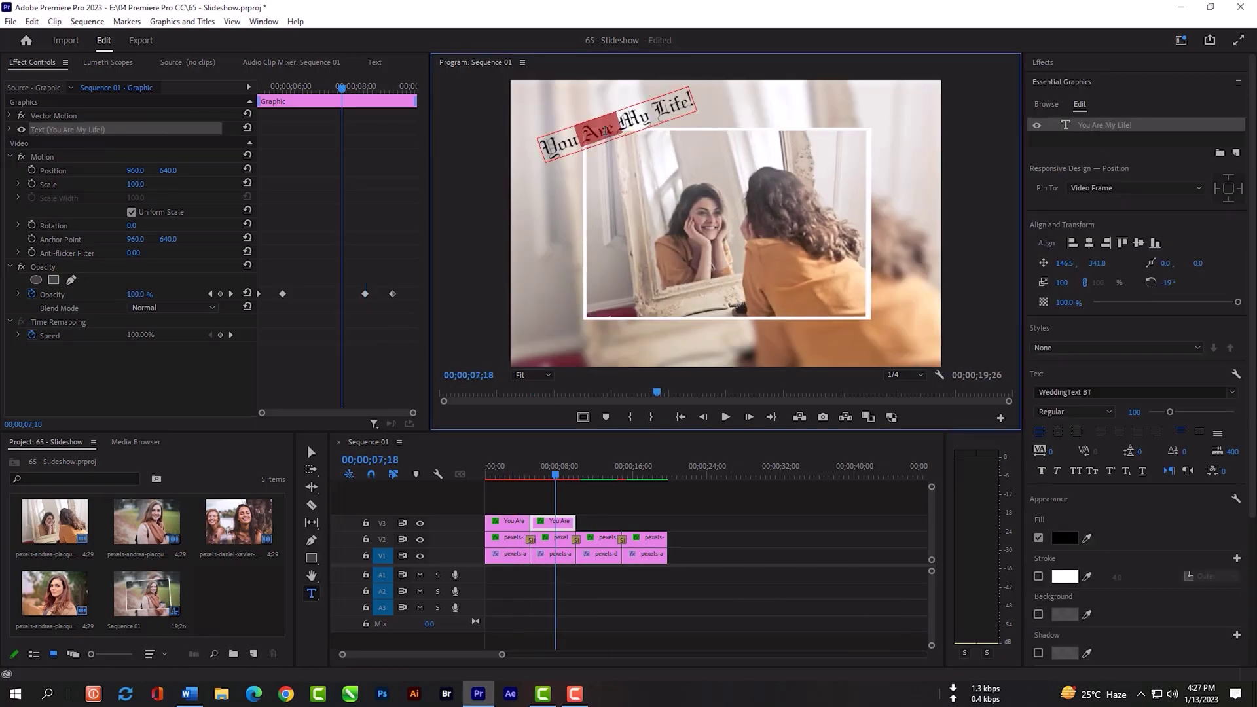
text(You Are Everything.)
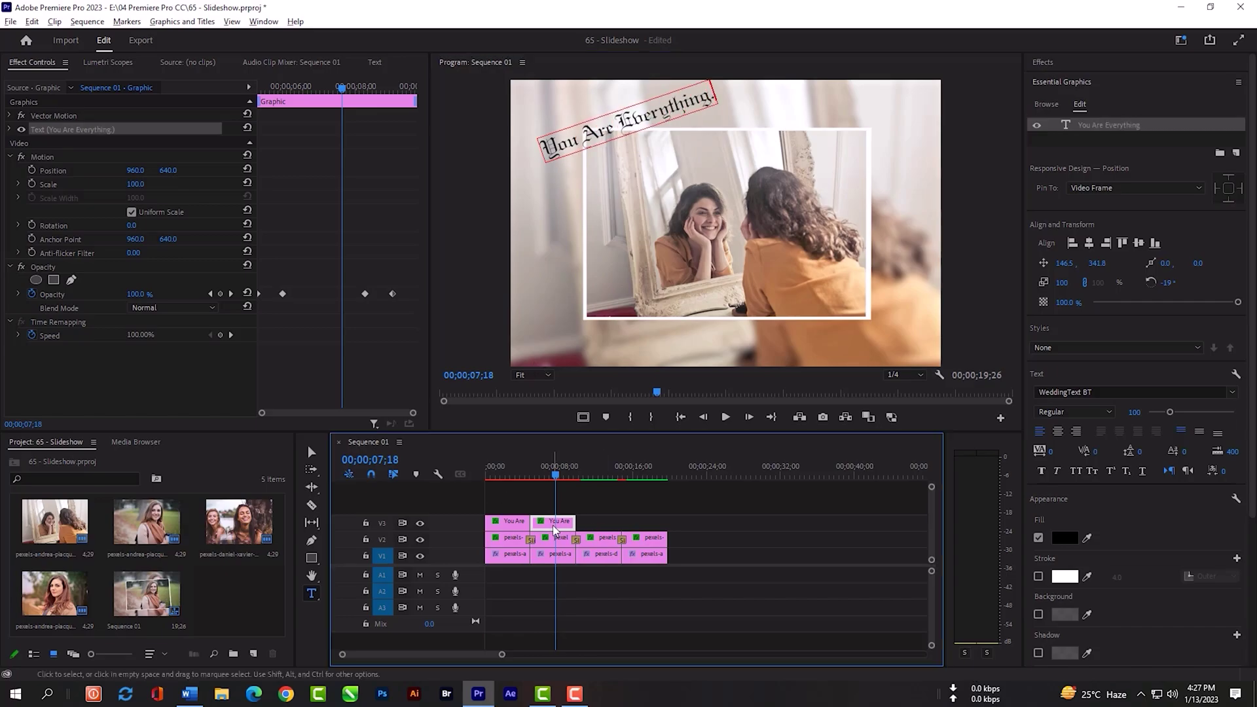
Copy the title over the fourth photo, retype it 'Wonderful', and play from the start
click(603, 473)
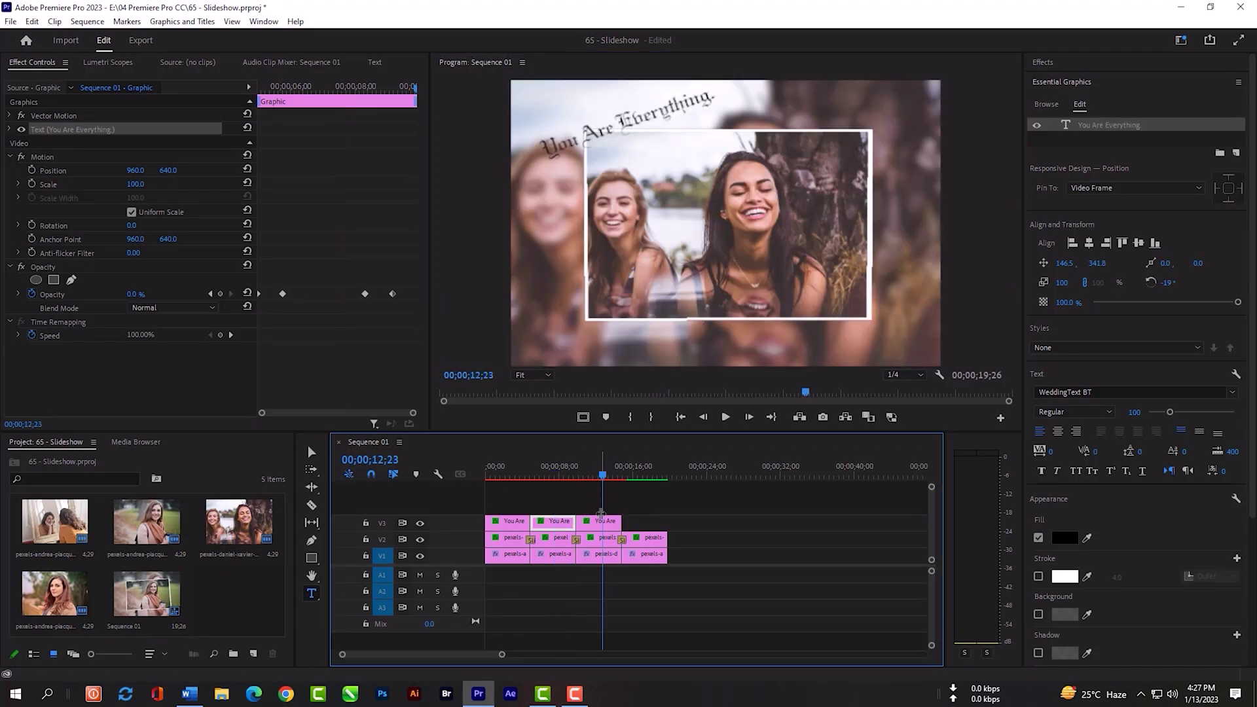
click(610, 521)
drag(609, 521, 644, 521)
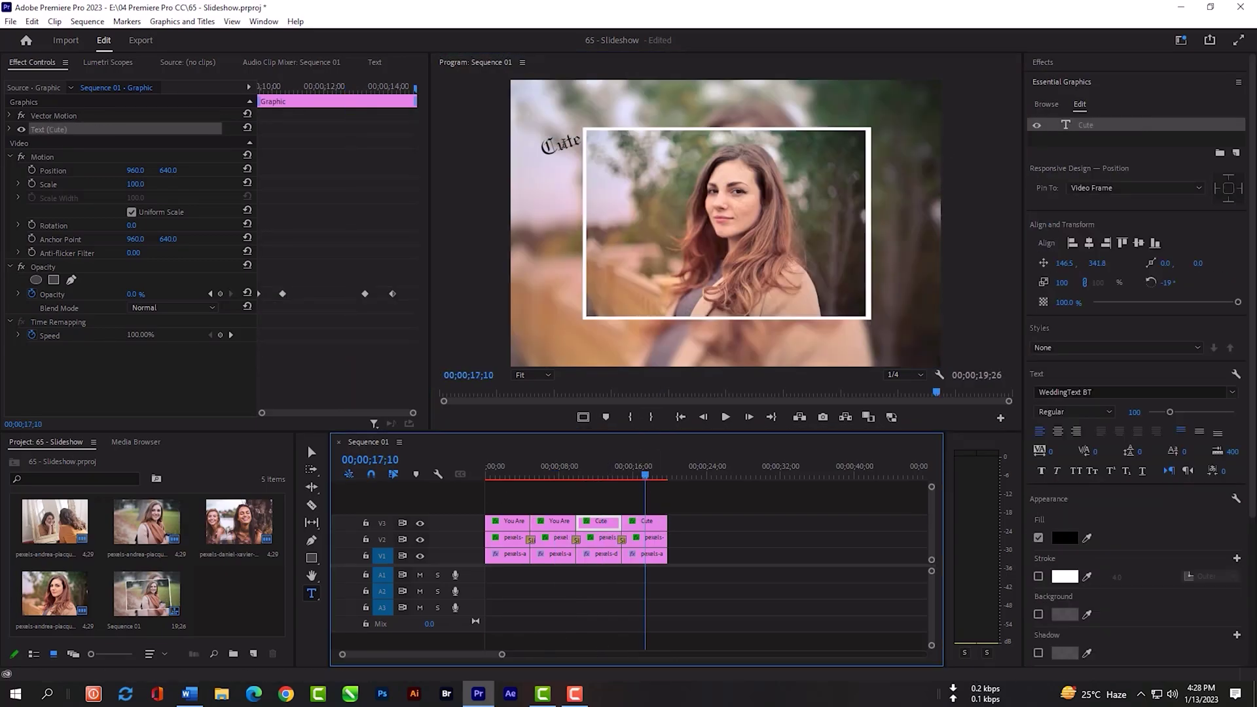
text(Wond)
click(623, 499)
key(Home)
key(space)
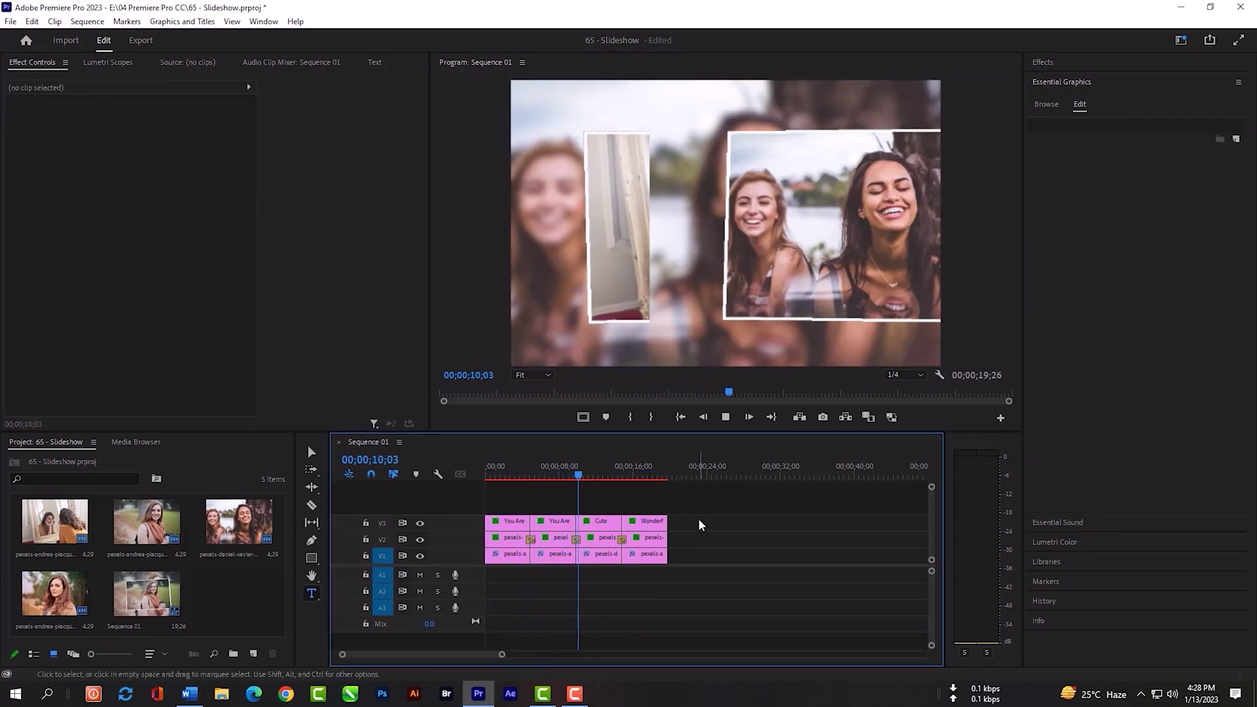
Select all clips, render the sequence In to Out, and play the finished slideshow
key(space)
key(ctrl+a)
click(87, 21)
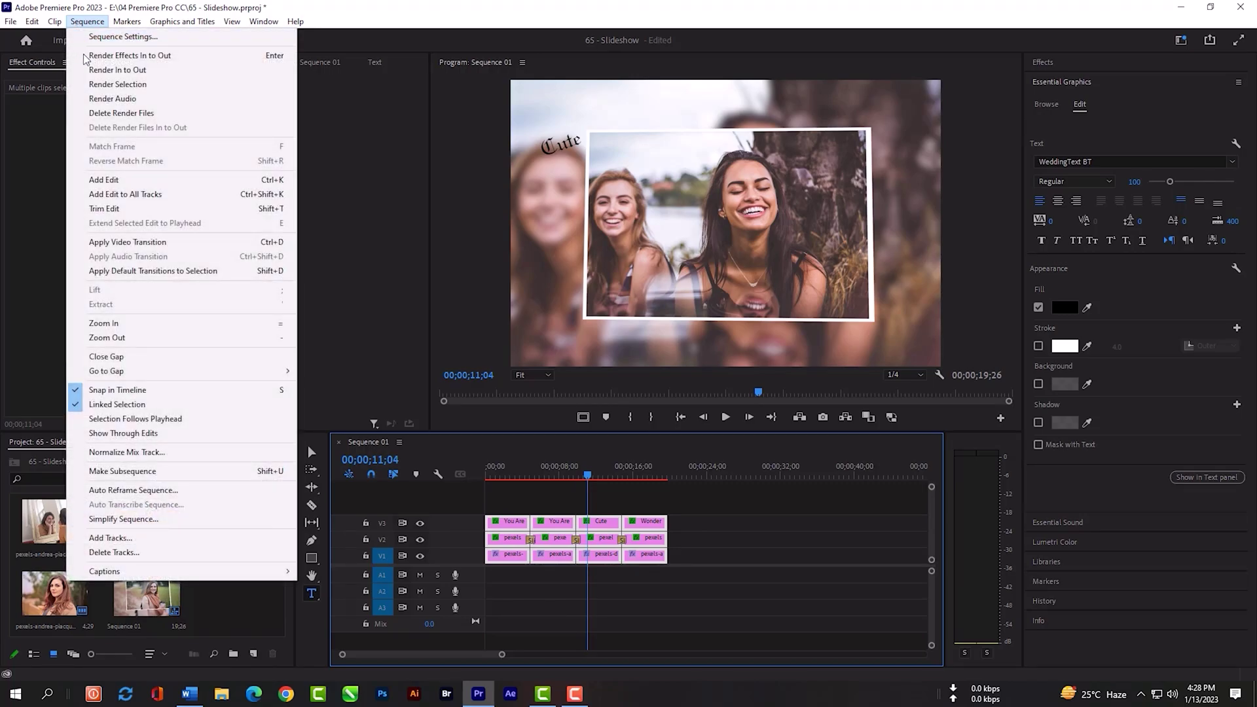
click(91, 70)
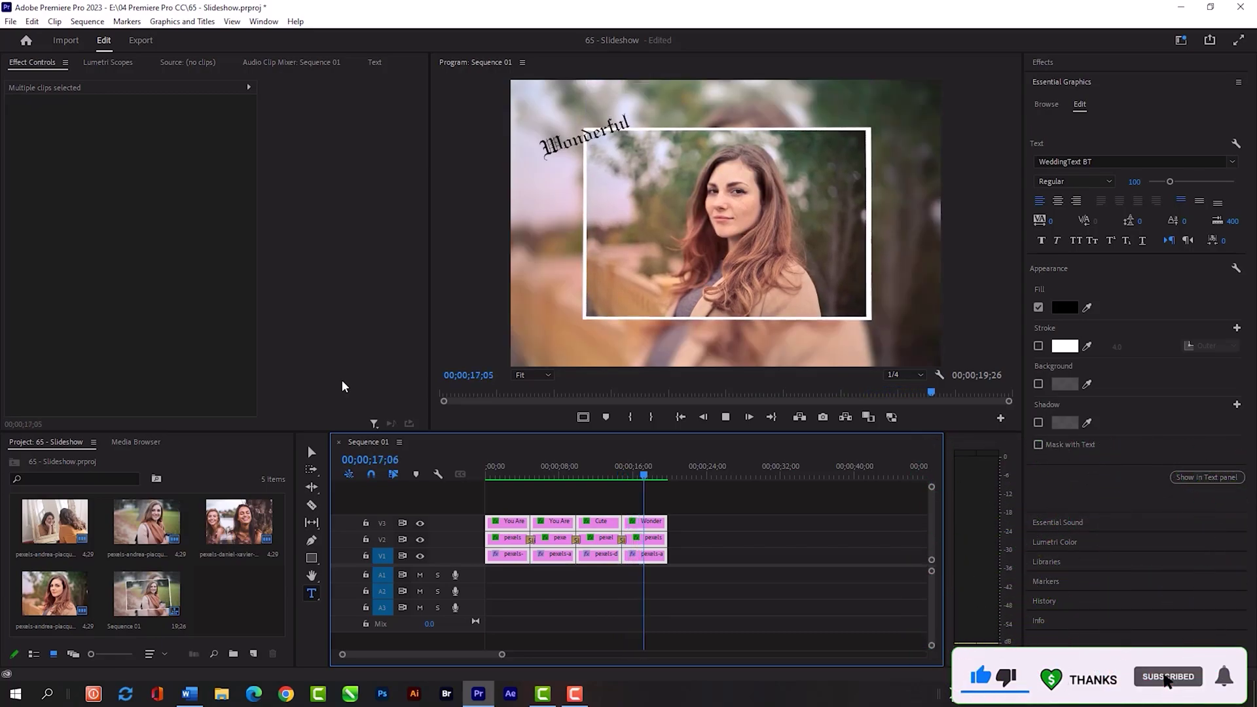
key(space)
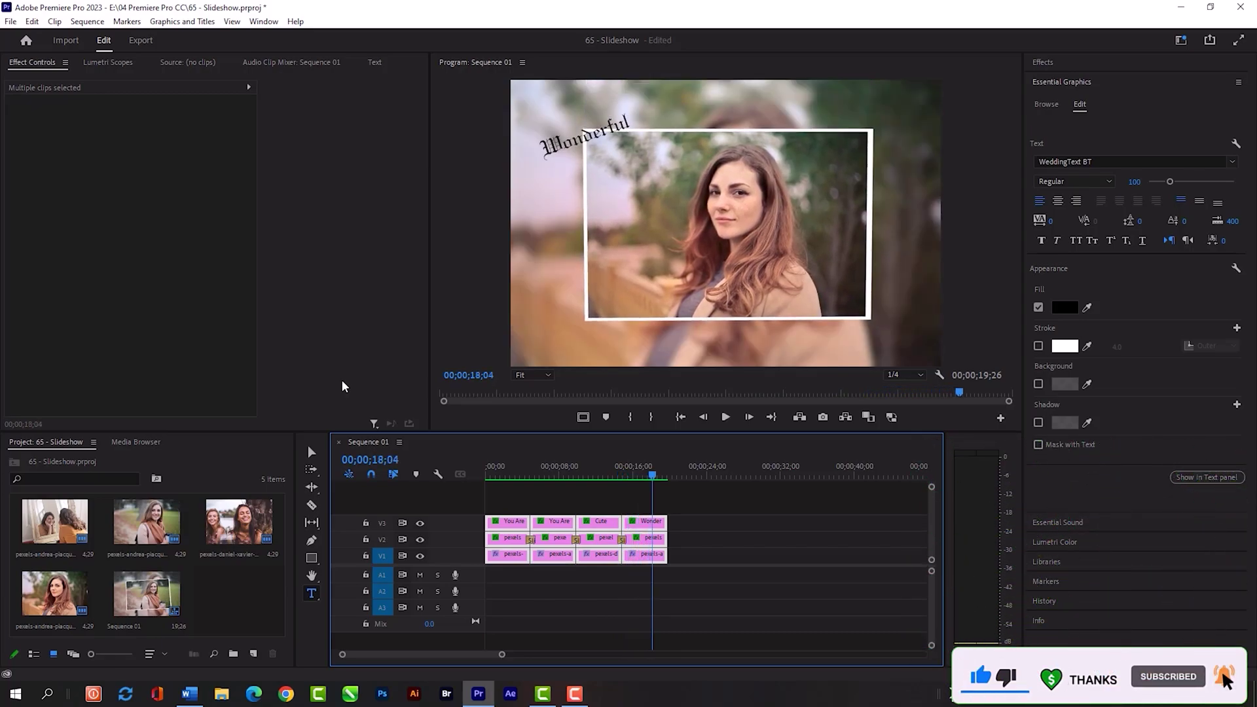